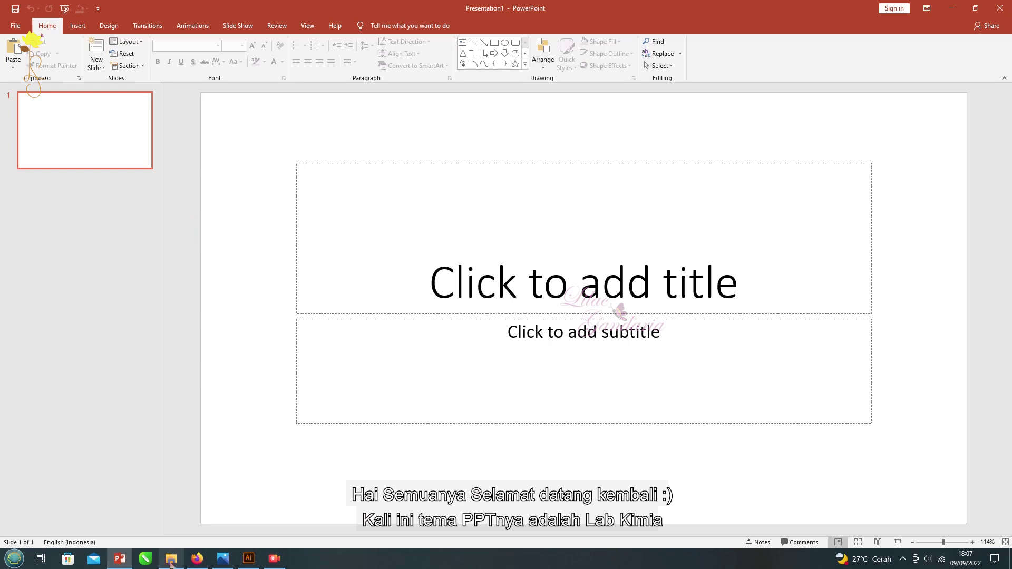
Preview a downloaded lab reference picture from the Lab KIMIA BIO folder in Photos, then close it.
left_click(171, 559)
double_click(153, 165)
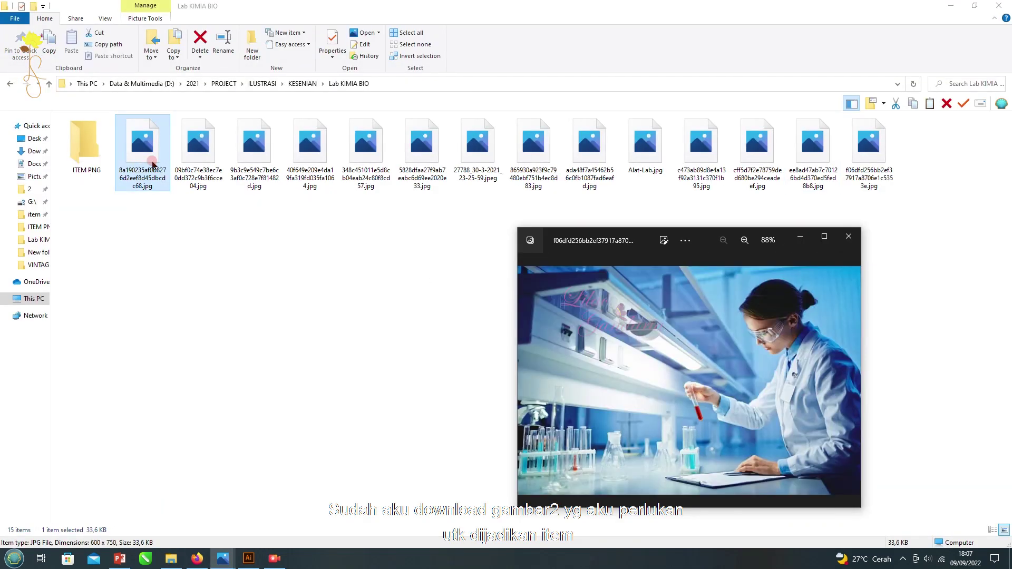
left_click(850, 241)
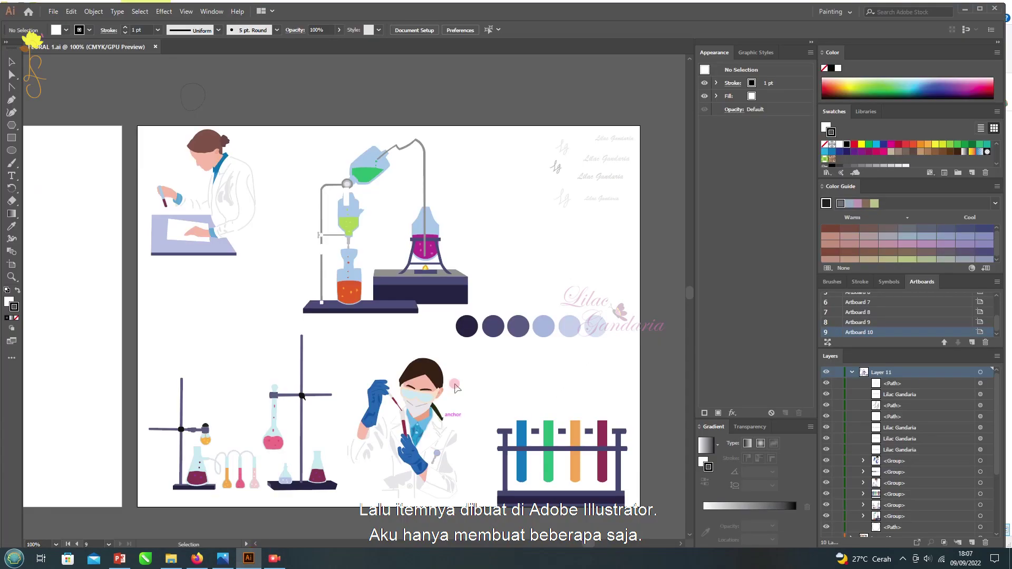
Inspect the Illustrator sticker groups: lab apparatus, masked doctor, lab stands and test-tube rack.
left_click(349, 210)
left_click(416, 422)
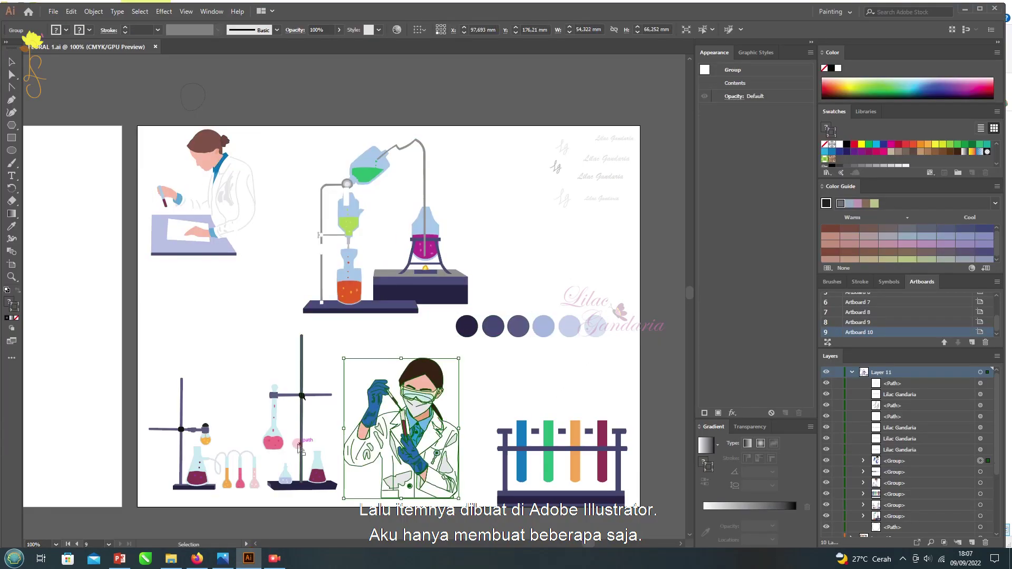
left_click(201, 464)
left_click(620, 484)
left_click_drag(649, 238, 551, 129)
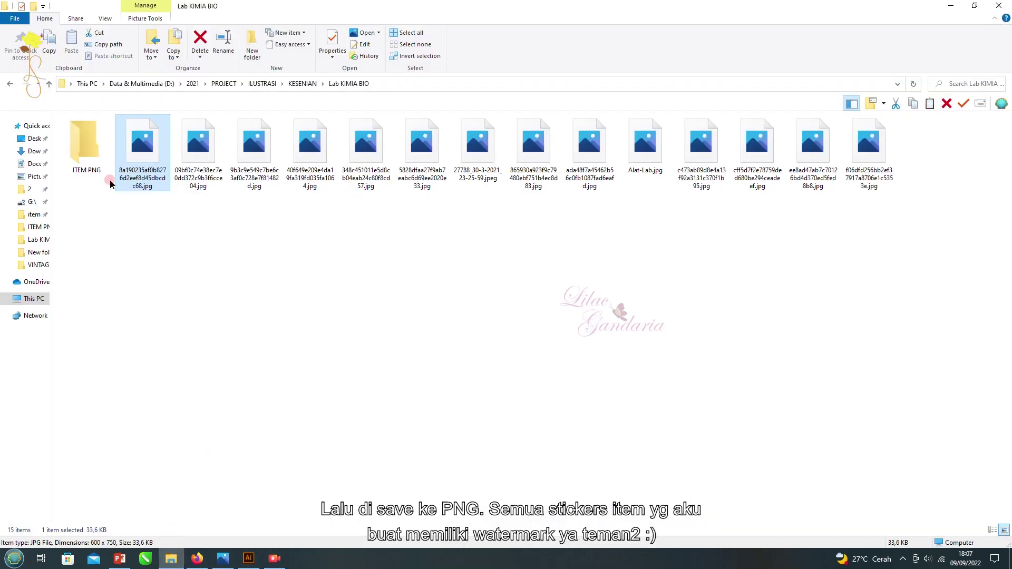
Page through the exported sticker PNGs in ITEM PNG, then switch to the PowerPoint deck.
double_click(85, 145)
double_click(100, 158)
key("Right")
key("Right")
key("Right")
key("Right")
key("Right")
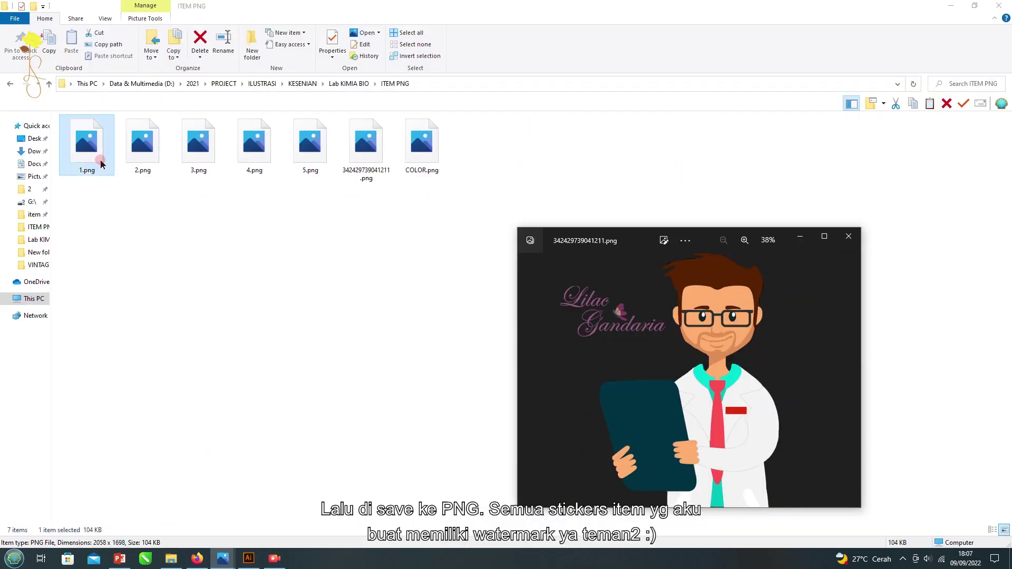
key("Right")
left_click(848, 237)
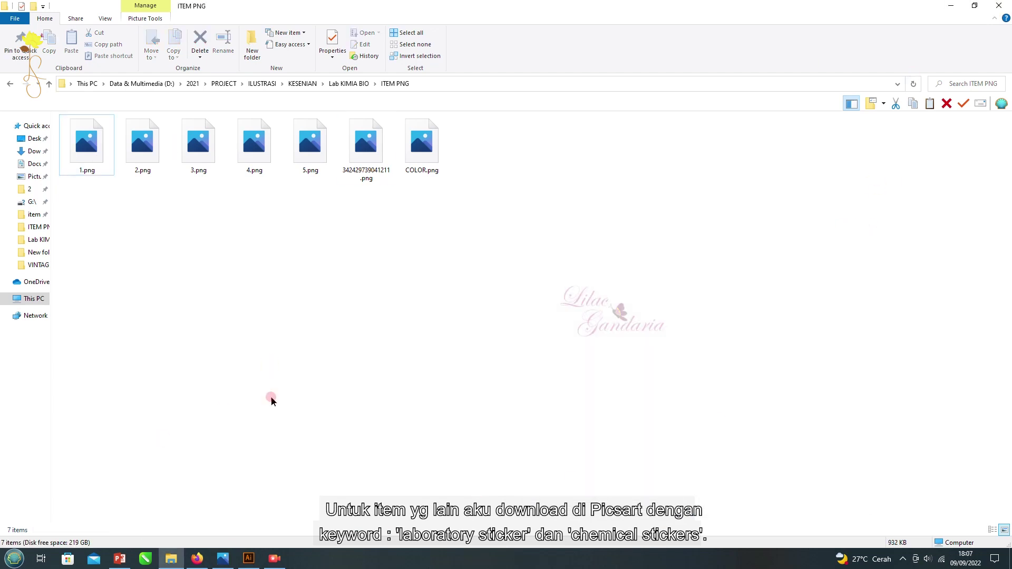
left_click(119, 558)
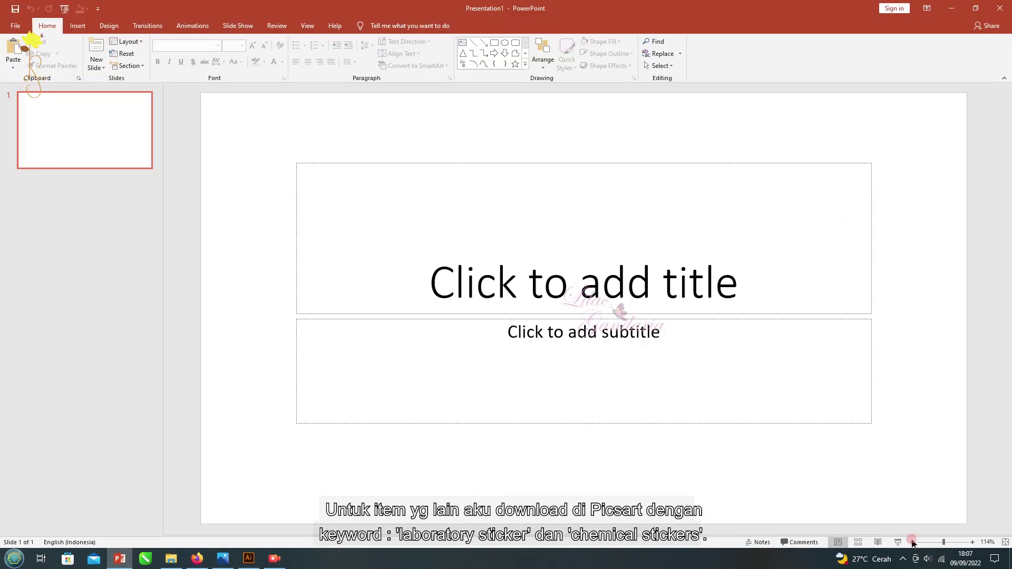
Insert the colour circle palette image from Lab KIMIA BIO onto slide 1 at 100% zoom.
left_click(913, 543)
left_click(78, 26)
left_click(73, 53)
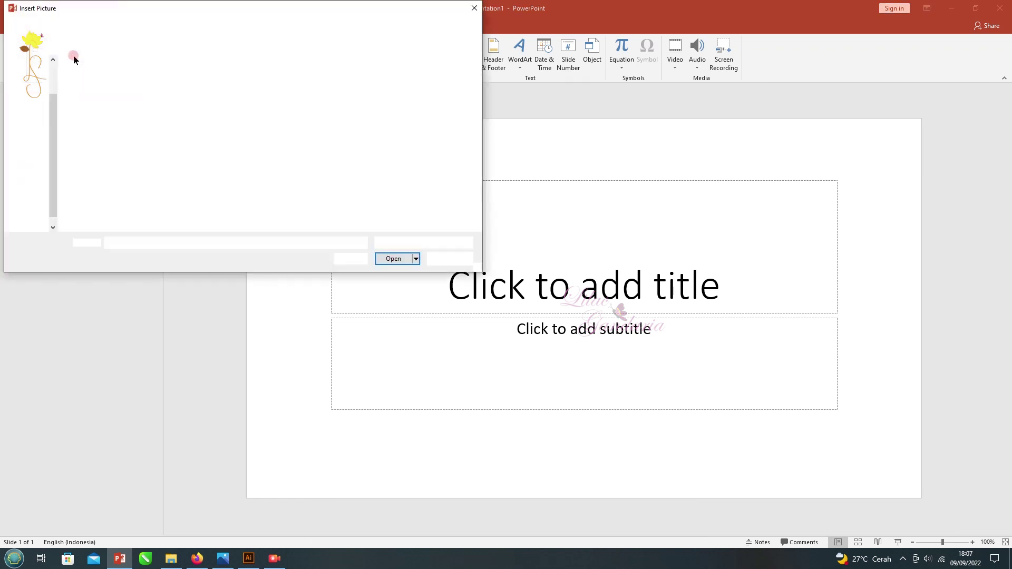
left_click(38, 139)
double_click(210, 90)
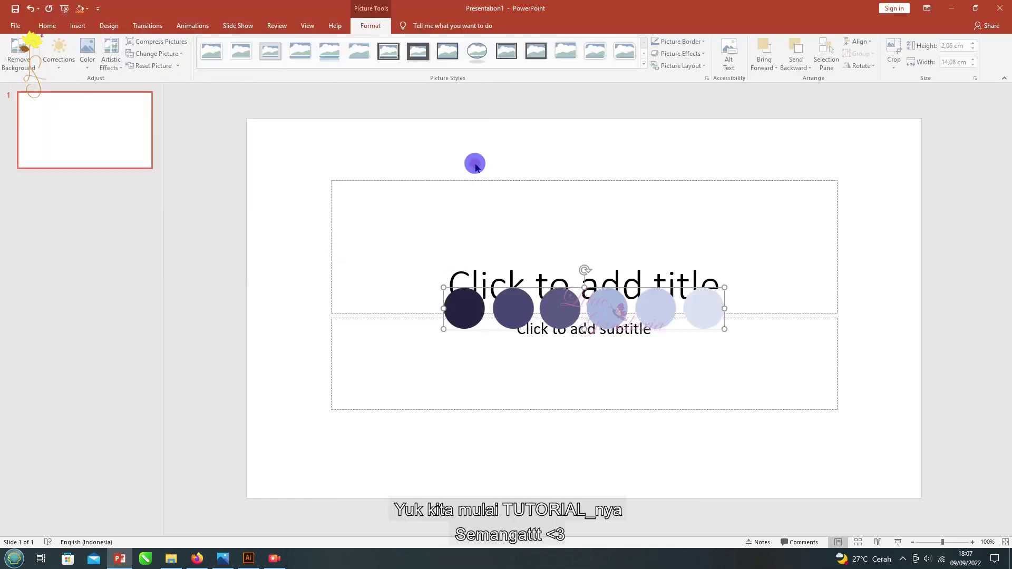
Rotate the palette 90° upright, shrink it left of the slide, and delete the empty placeholders.
left_click(862, 65)
left_click(878, 84)
mouse_move(605, 168)
left_mouse_down()
mouse_move(580, 309)
mouse_move(211, 216)
left_mouse_up()
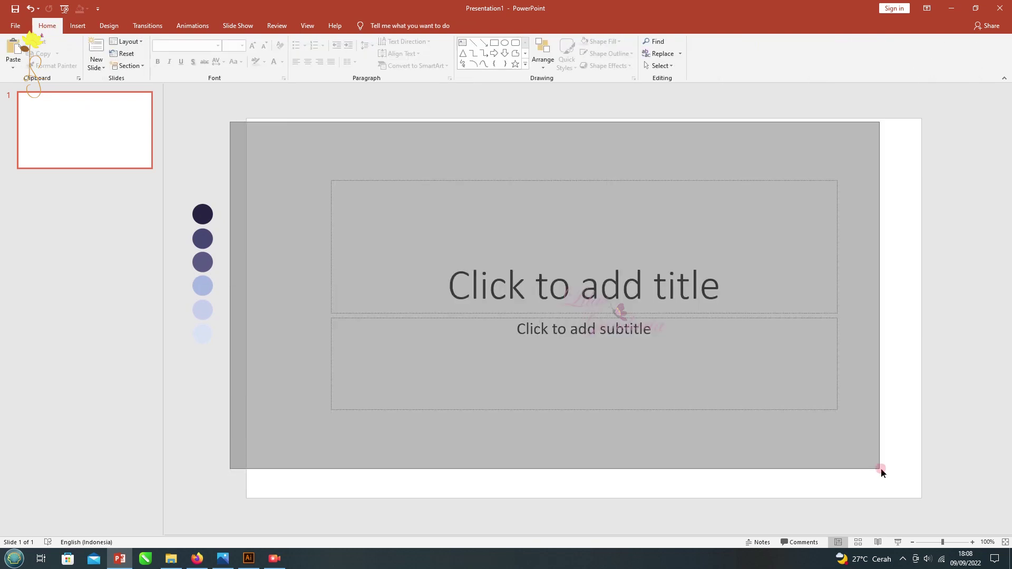
left_click_drag(234, 132, 881, 469)
key("Delete")
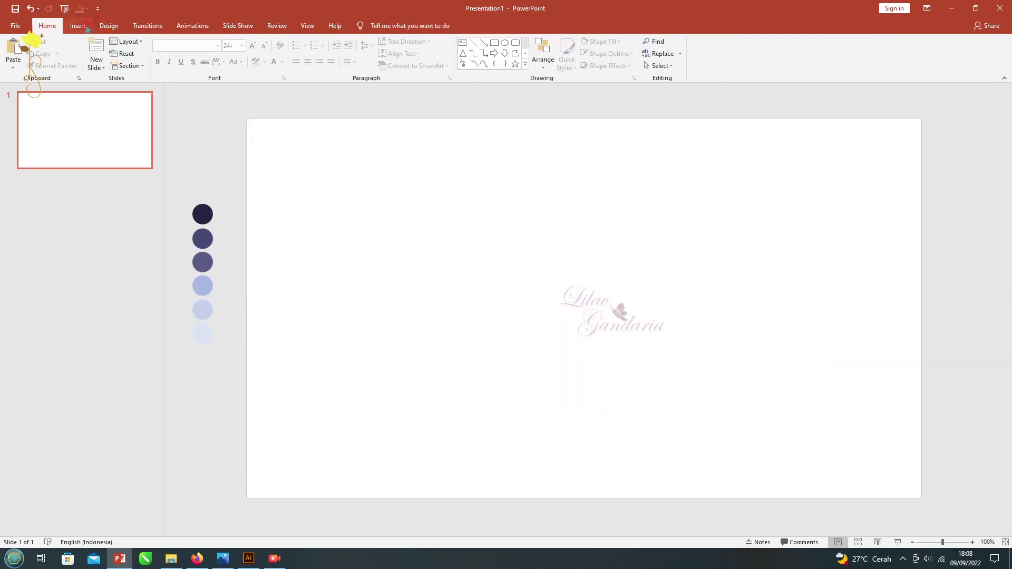
Fill the slide background with light lavender sampled by eyedropper from a palette circle.
left_click(109, 25)
left_click(956, 61)
left_click(983, 221)
left_click(928, 333)
left_click(161, 283)
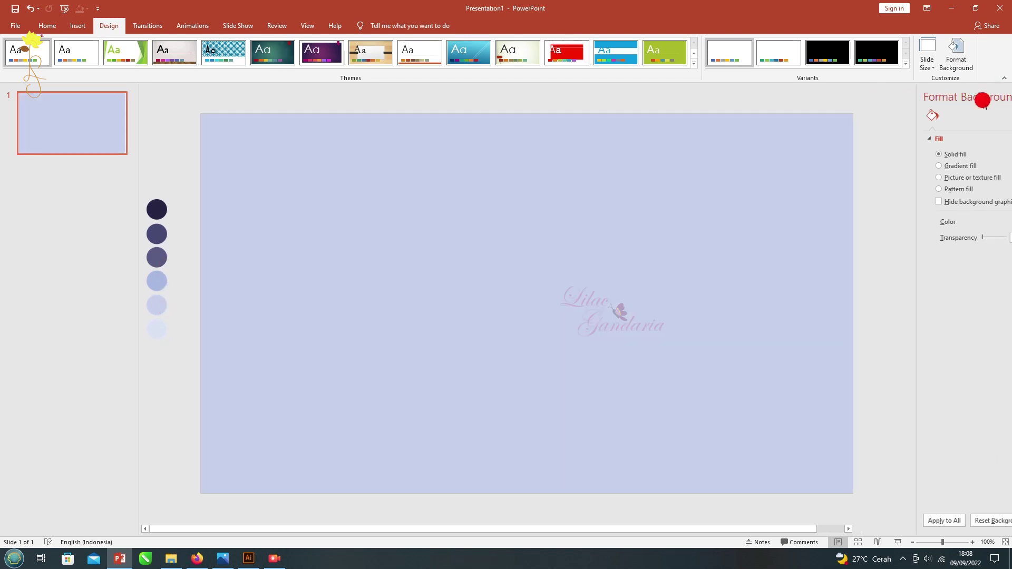
left_click(1000, 96)
scroll(499, 48, "up", 1)
scroll(499, 48, "up", 1)
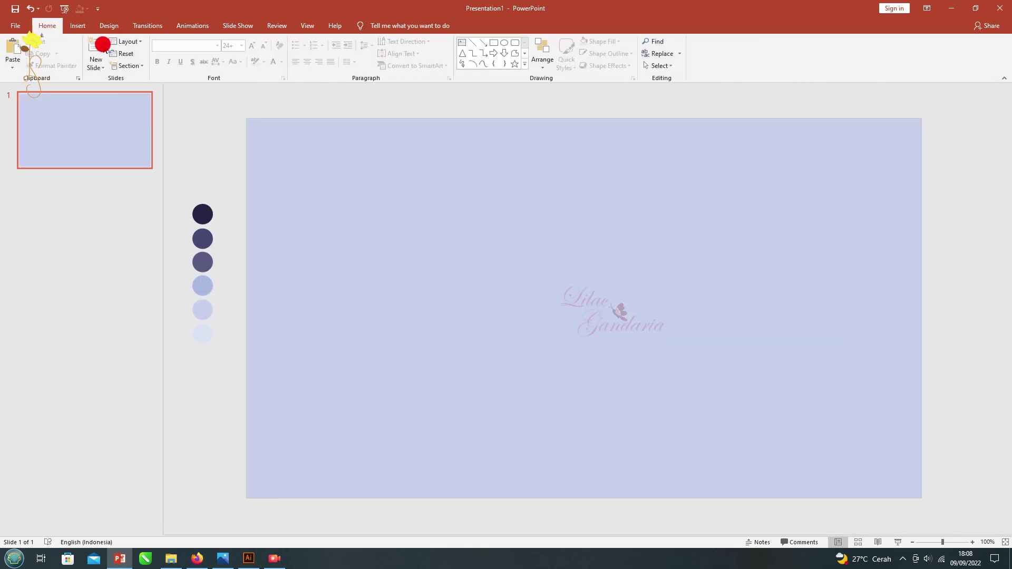
left_click(497, 47)
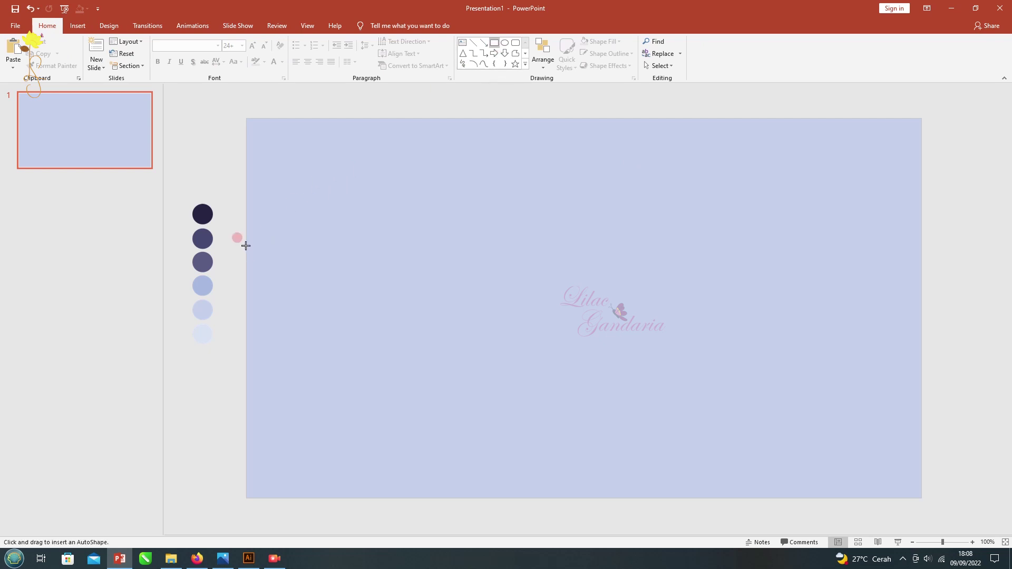
Draw a tall rectangle along the slide's left edge and stack four small rectangles inside it.
left_click_drag(246, 245, 397, 498)
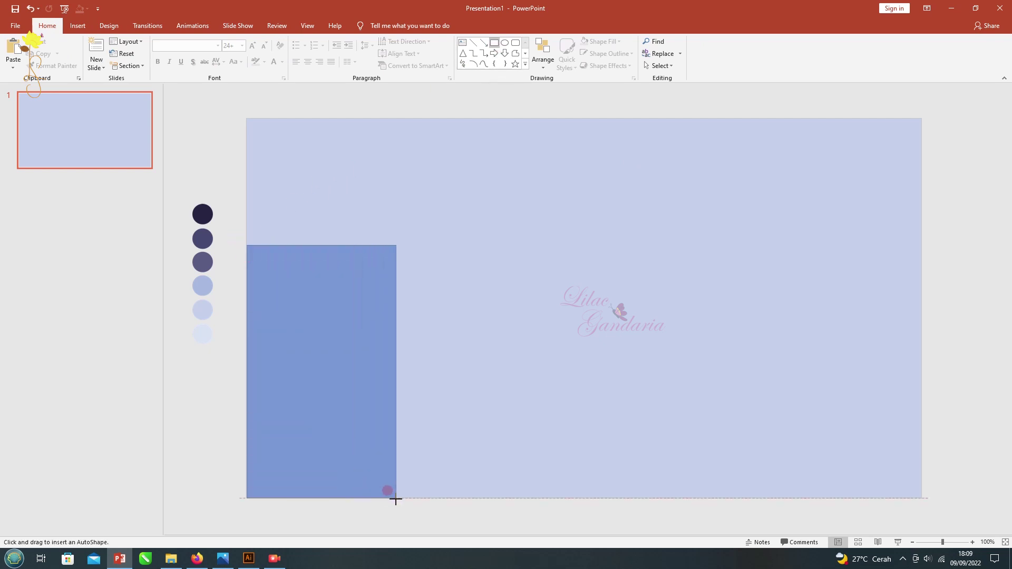
left_click_drag(322, 244, 322, 229)
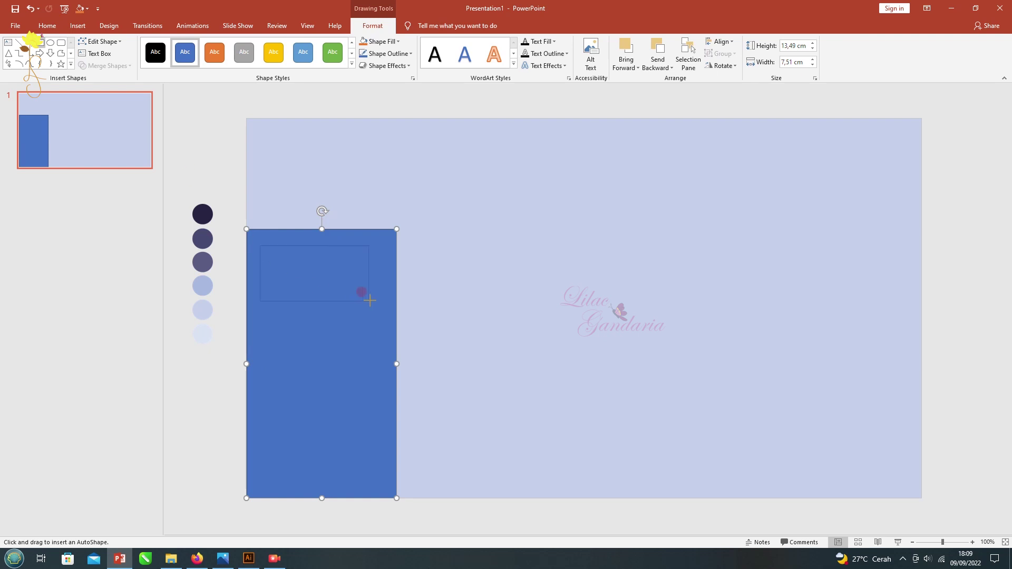
left_click_drag(383, 286, 383, 286)
mouse_move(313, 246)
left_mouse_down()
mouse_move(299, 303)
mouse_move(274, 268)
mouse_move(274, 351)
left_mouse_up()
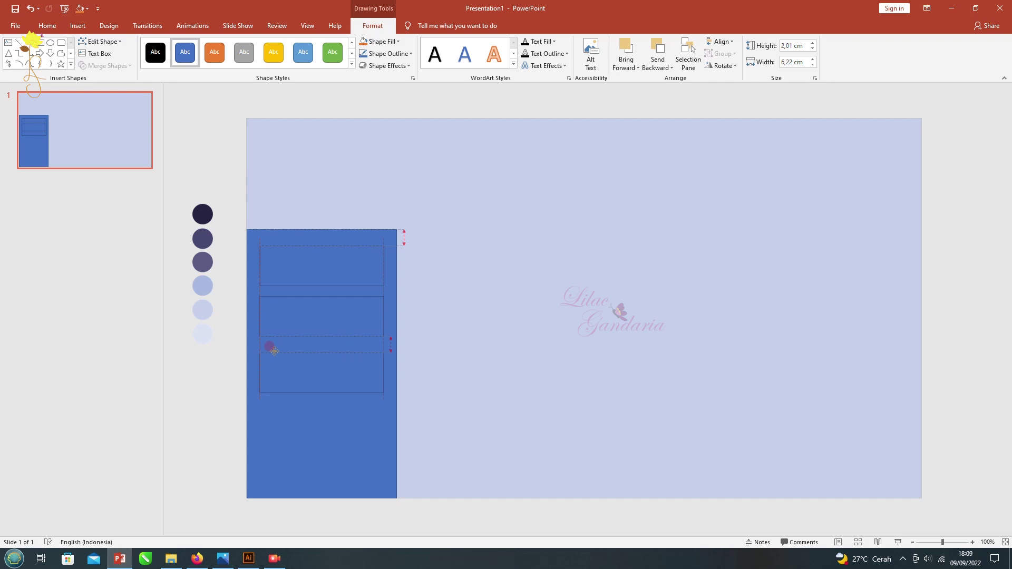
left_click_drag(273, 346, 276, 356)
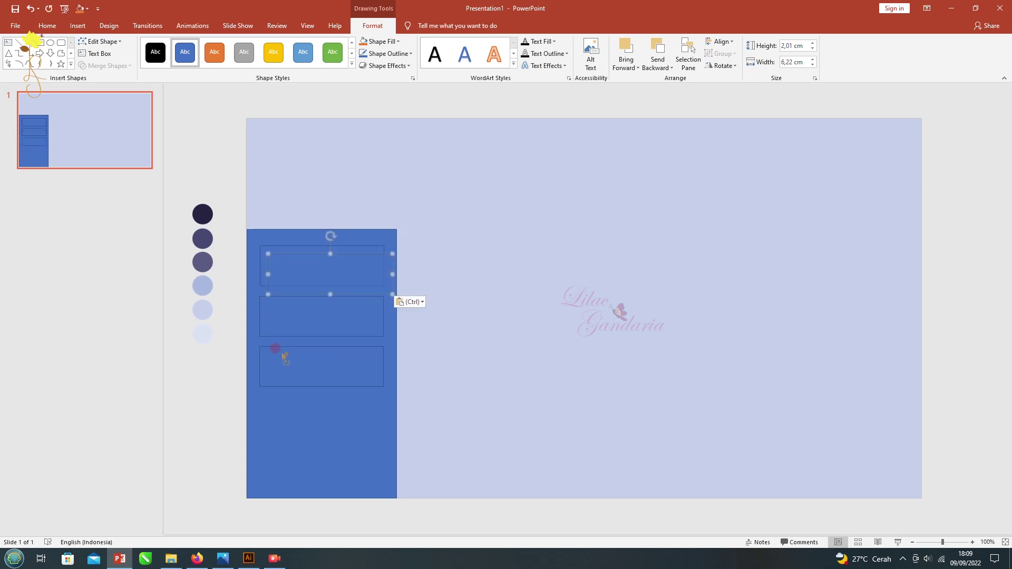
left_click_drag(282, 244, 279, 395)
Fill the tall left panel with white.
left_click(258, 220)
left_click(285, 238)
left_click(383, 42)
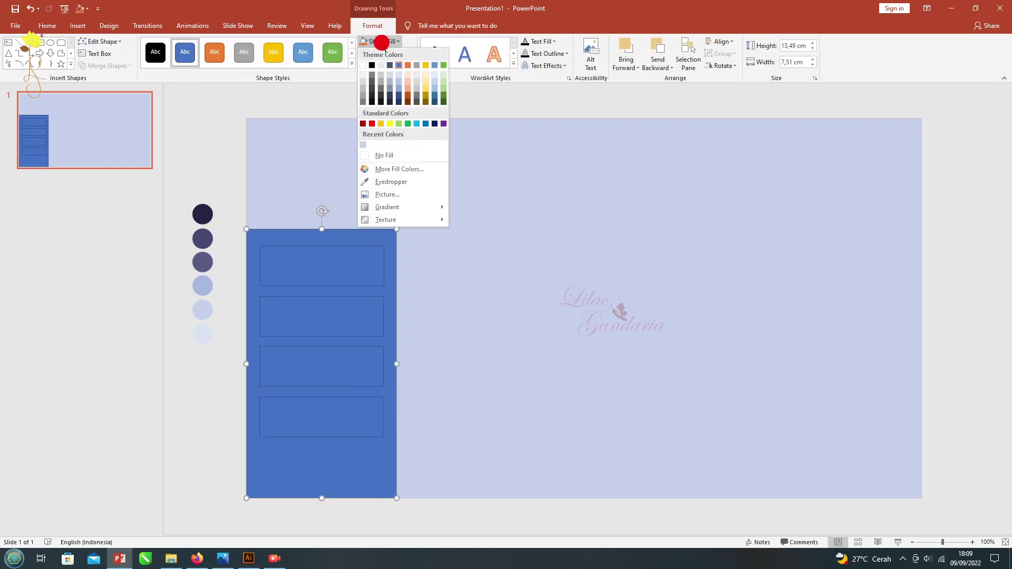
left_click(362, 64)
Fill the four inner boxes with the dark purple-grey sampled from the second palette circle.
left_click(297, 270)
left_click(316, 316, "shift")
left_click(316, 366, "shift")
left_click(316, 409, "shift")
left_click(379, 42)
left_click(375, 181)
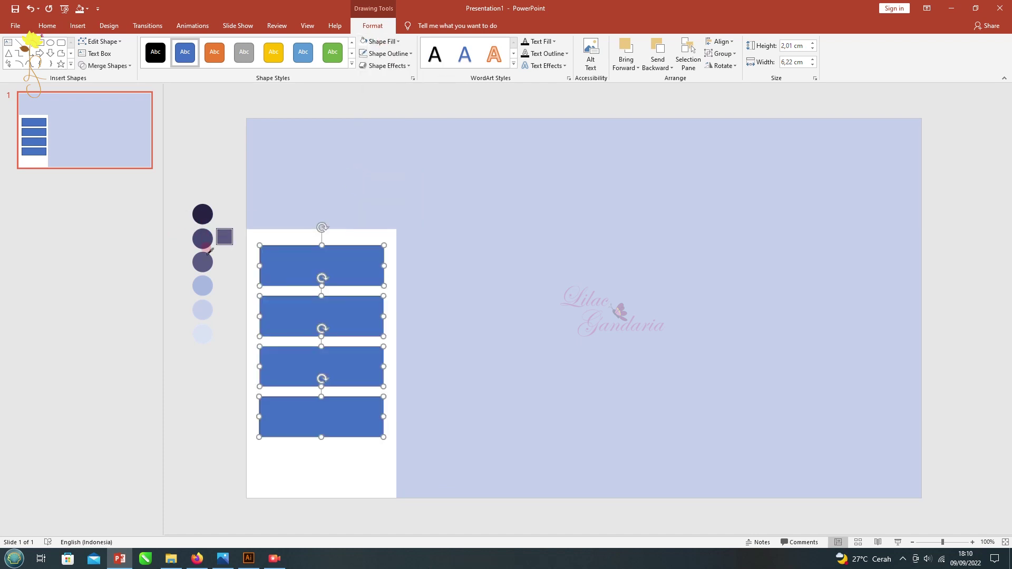
left_click(206, 263)
left_click(382, 41)
left_click(377, 181)
left_click(203, 239)
left_click(220, 160)
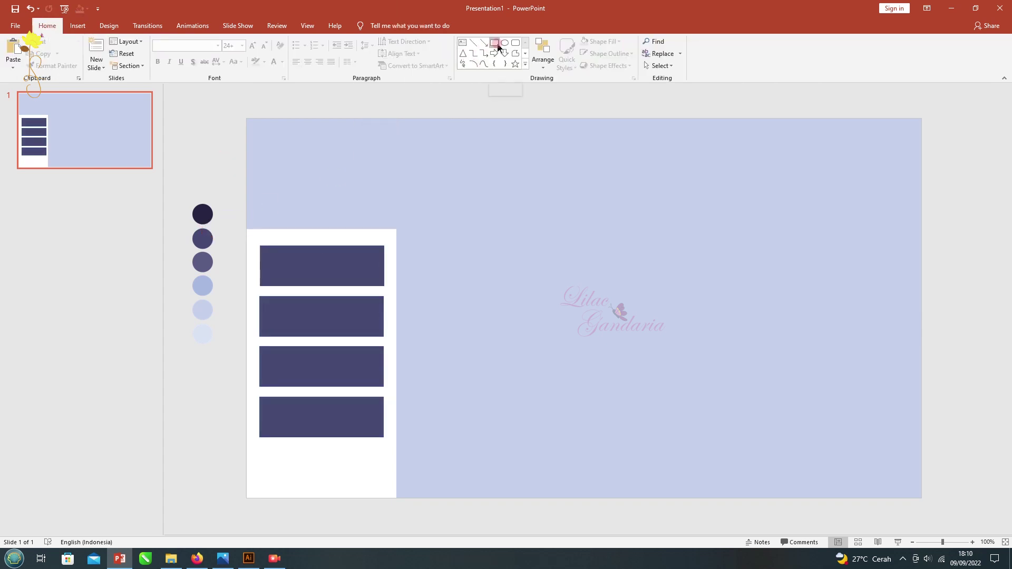
left_click_drag(942, 543, 957, 543)
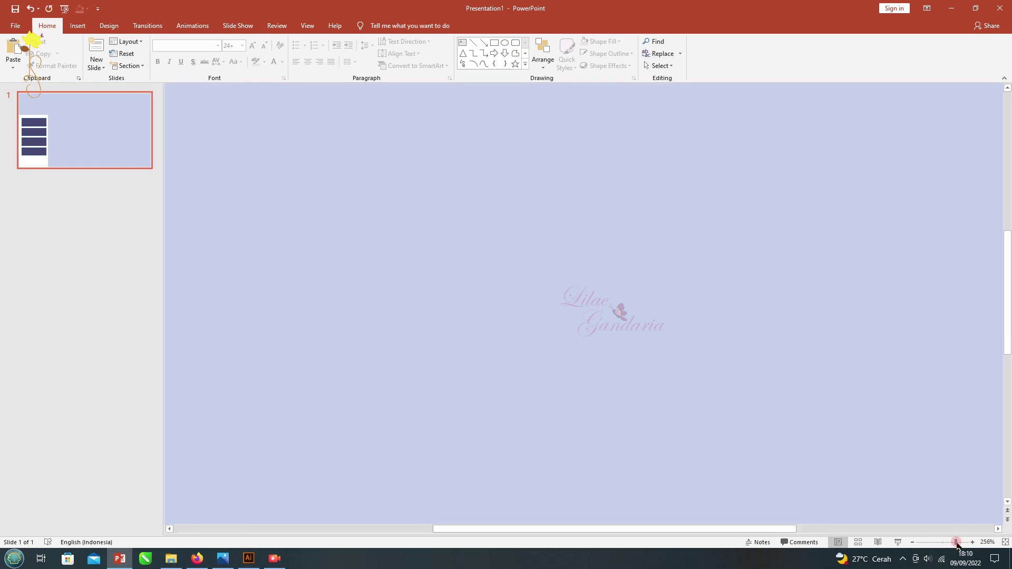
Draw a blue freeform conical flask near the slide centre and delete its stray left vertex.
left_click(515, 61)
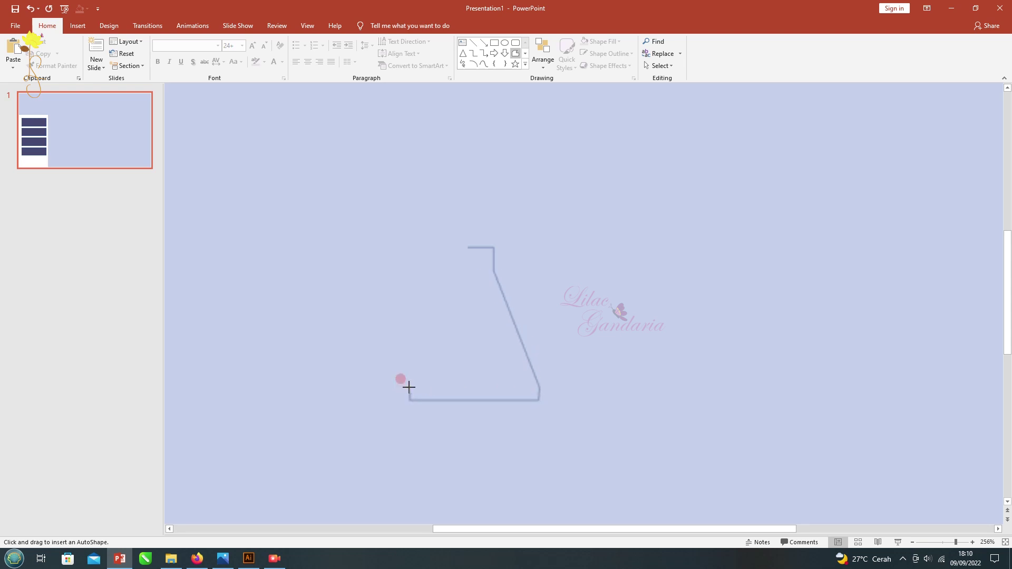
mouse_move(436, 333)
left_mouse_down()
mouse_move(468, 273)
mouse_move(467, 250)
left_mouse_up()
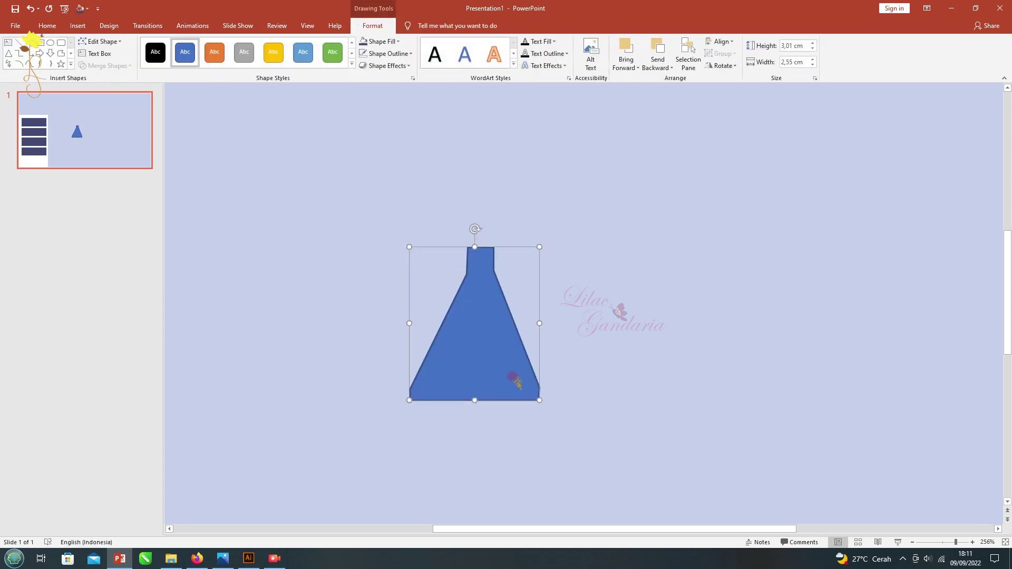
right_click(450, 350)
left_click(476, 236)
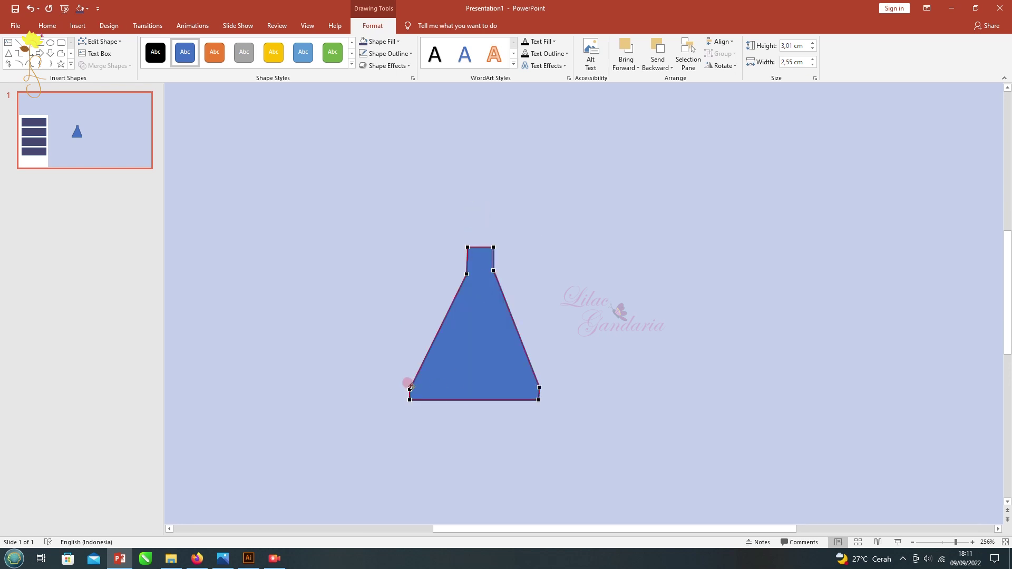
left_click(409, 389)
key("Delete")
left_click(420, 432)
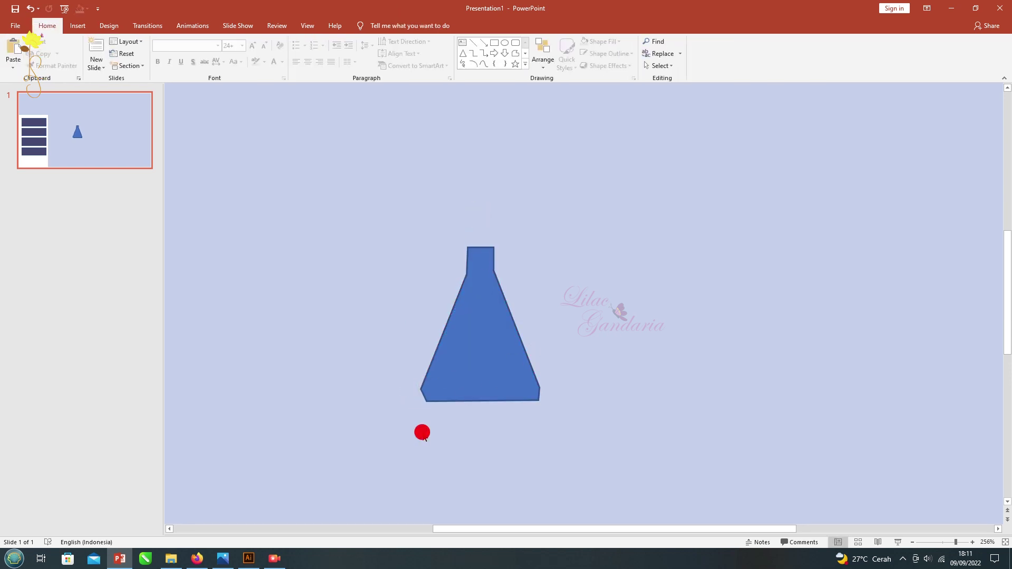
Refine the flask's corner points with Edit Points.
left_click(461, 384)
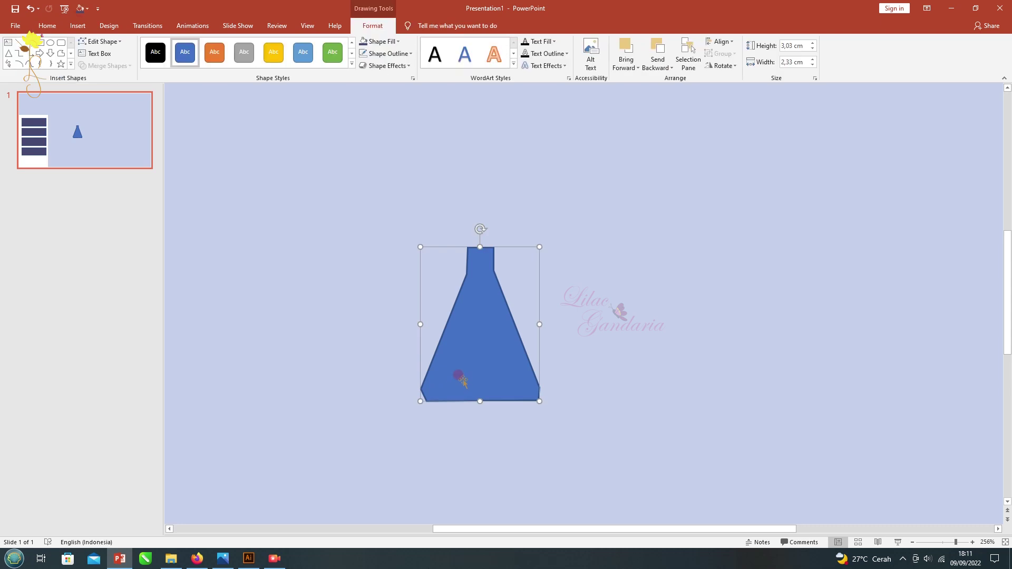
right_click(461, 381)
left_click(501, 241)
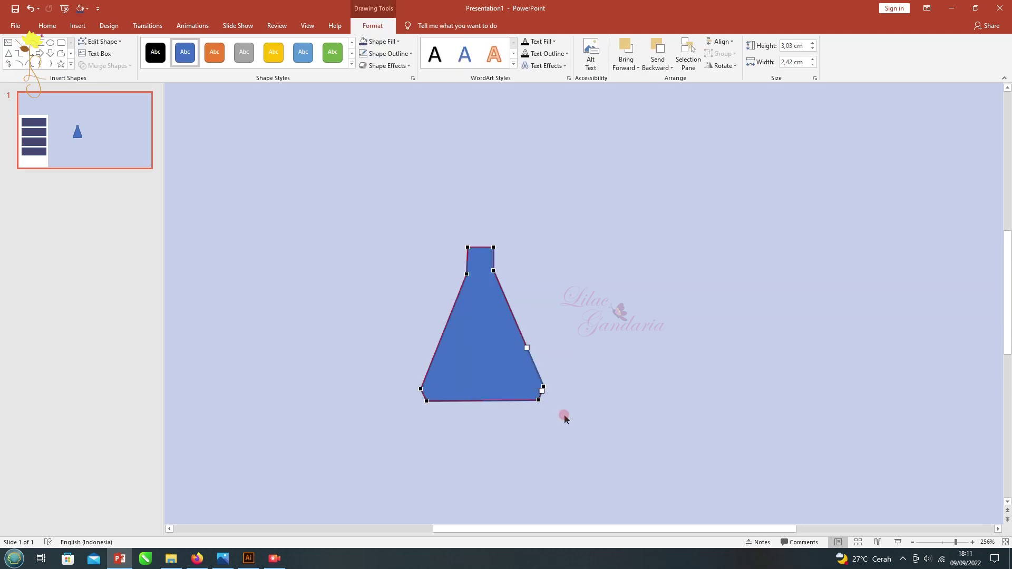
left_click(493, 317)
right_click(493, 316)
left_click(519, 386)
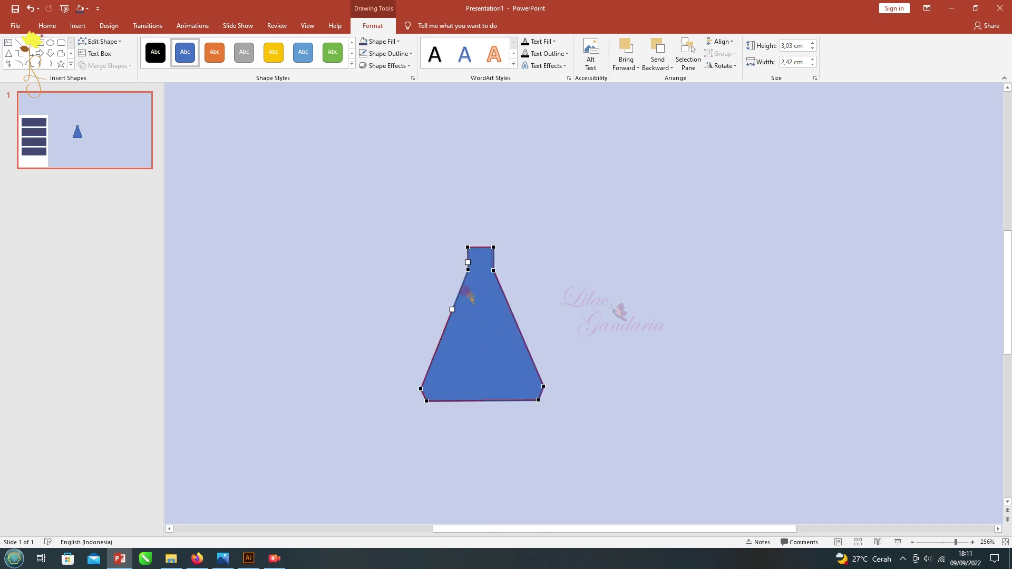
left_click(469, 298)
left_click(477, 304)
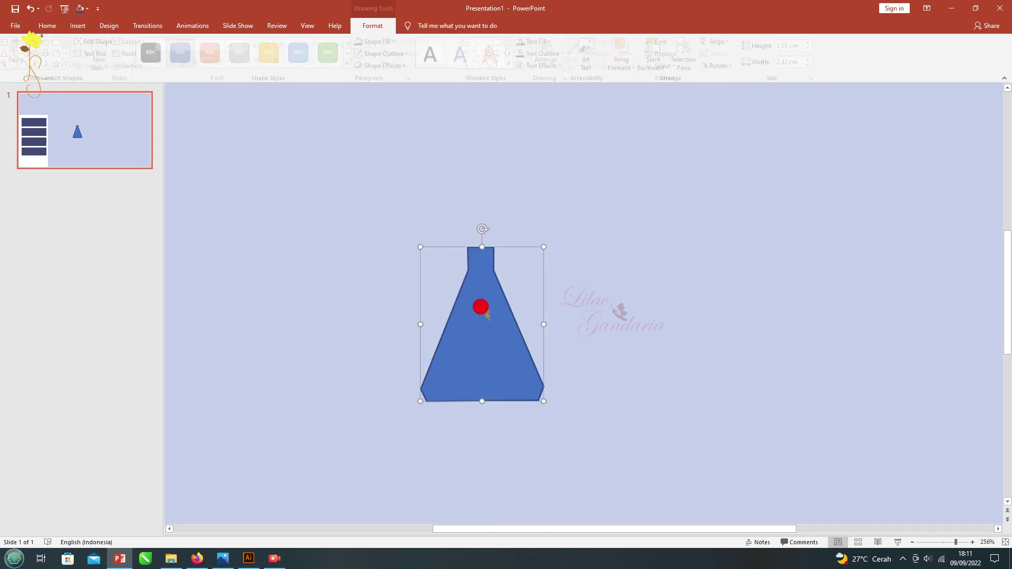
Make the flask white with no outline, then duplicate it and shrink the copy inside.
left_click(383, 41)
left_click(365, 53)
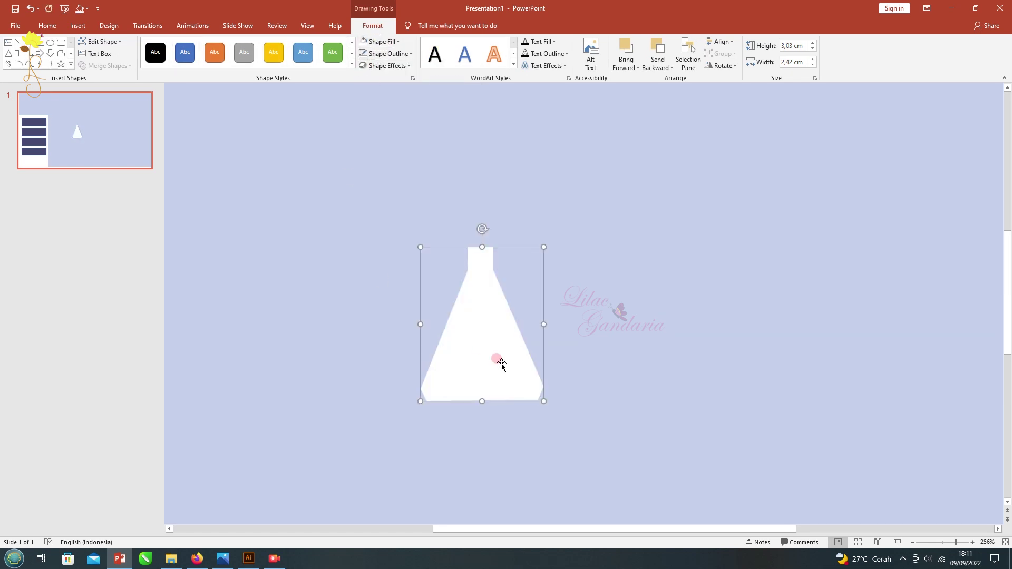
key("ctrl+d")
mouse_move(557, 268)
left_mouse_down()
mouse_move(513, 335)
mouse_move(478, 334)
left_mouse_up()
left_click(381, 41)
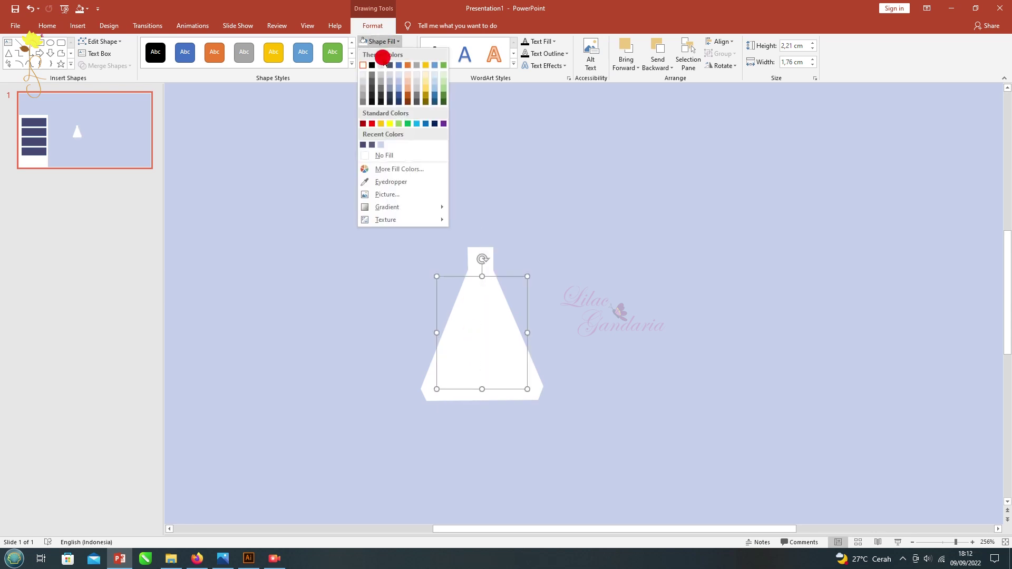
Fill the inner flask copy green and delete its two top vertices to flatten it.
left_click(408, 124)
left_click_drag(478, 350, 472, 350)
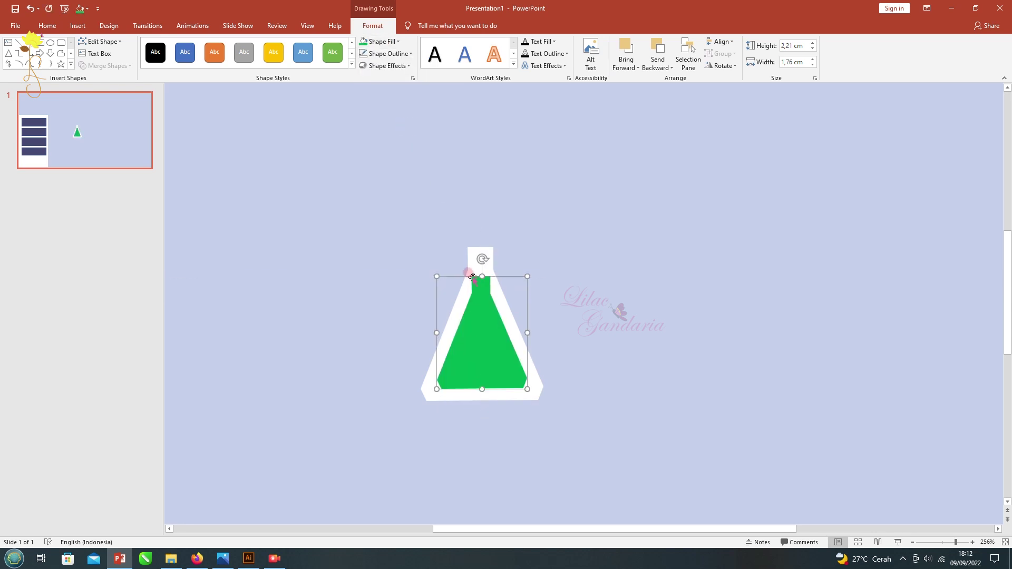
right_click(477, 280)
left_click(501, 356)
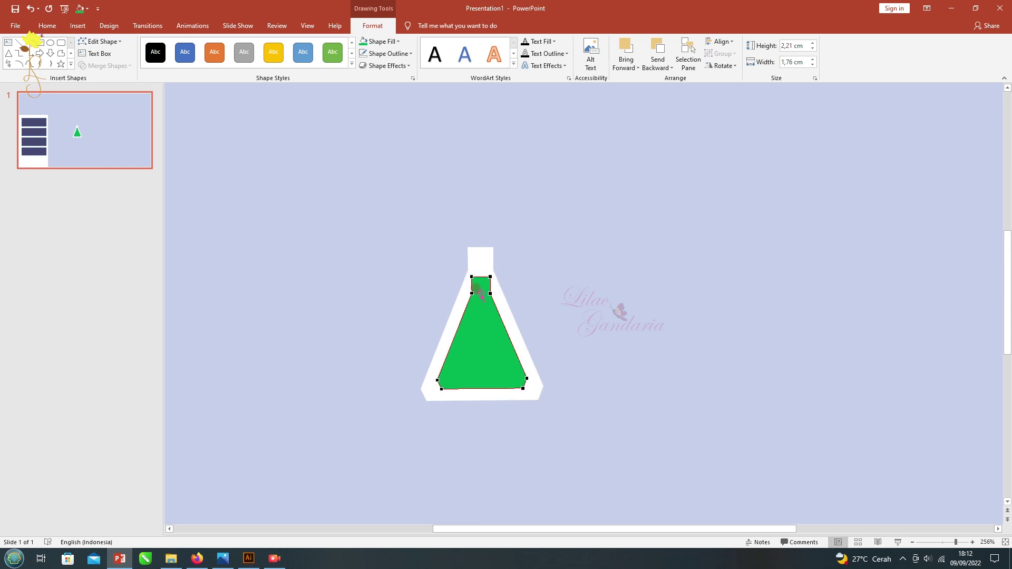
right_click(472, 277)
left_click(506, 296)
right_click(482, 278)
left_click(513, 296)
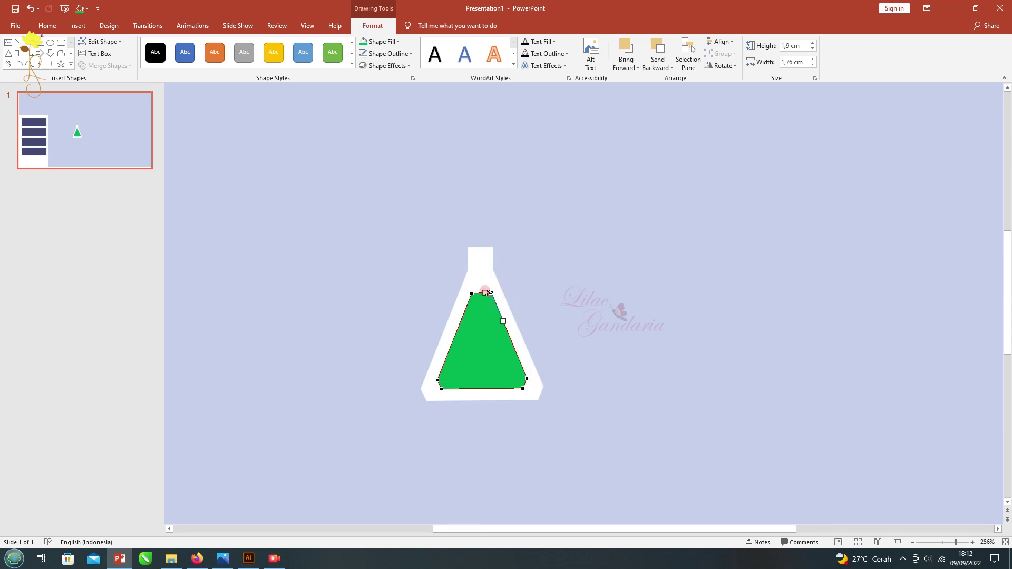
left_click(478, 302)
Lower the liquid's top and fit its corner to the flask wall, then select liquid and flask.
left_click_drag(481, 294, 480, 307)
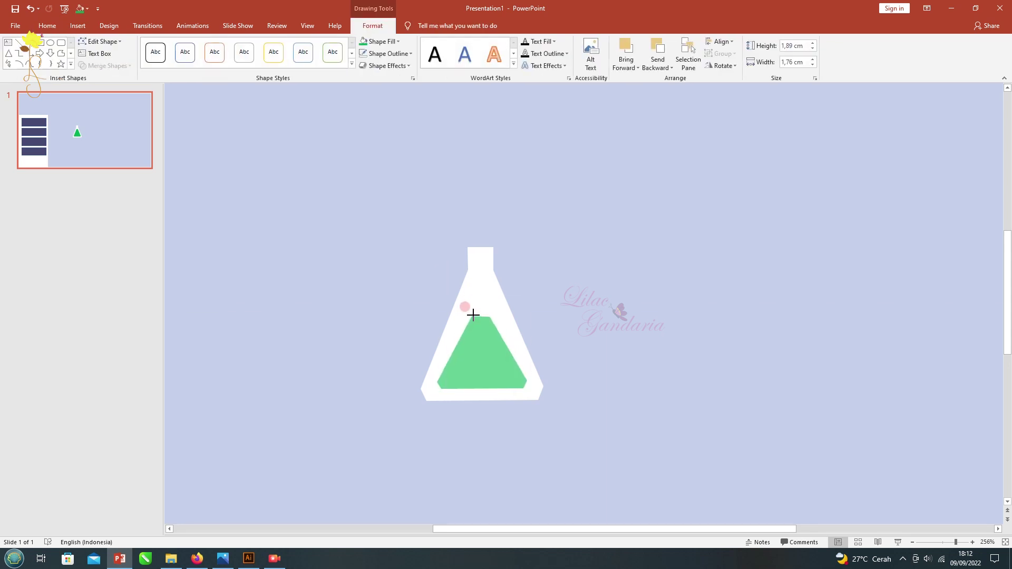
right_click(477, 315)
left_click(506, 387)
mouse_move(464, 304)
left_mouse_down()
mouse_move(500, 305)
mouse_move(487, 304)
left_mouse_up()
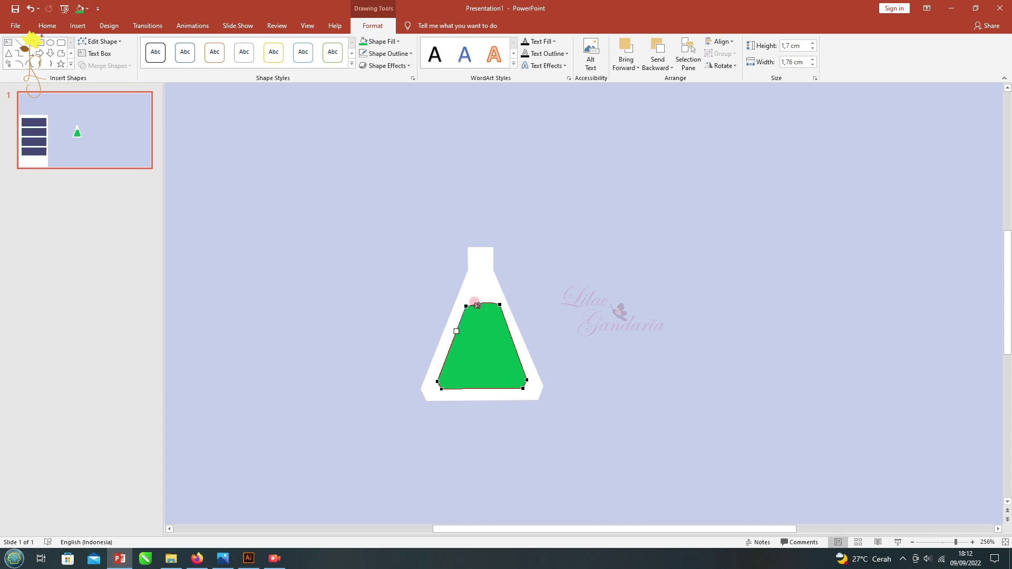
left_click(514, 325)
left_click(479, 329)
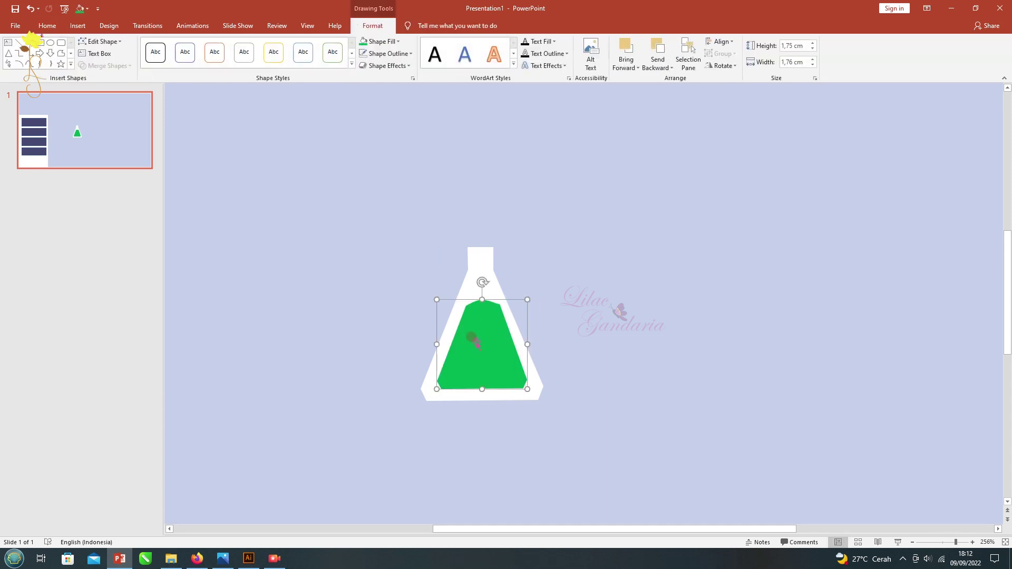
scroll(624, 364, "down", 5)
left_click(624, 365)
left_click(544, 317, "shift")
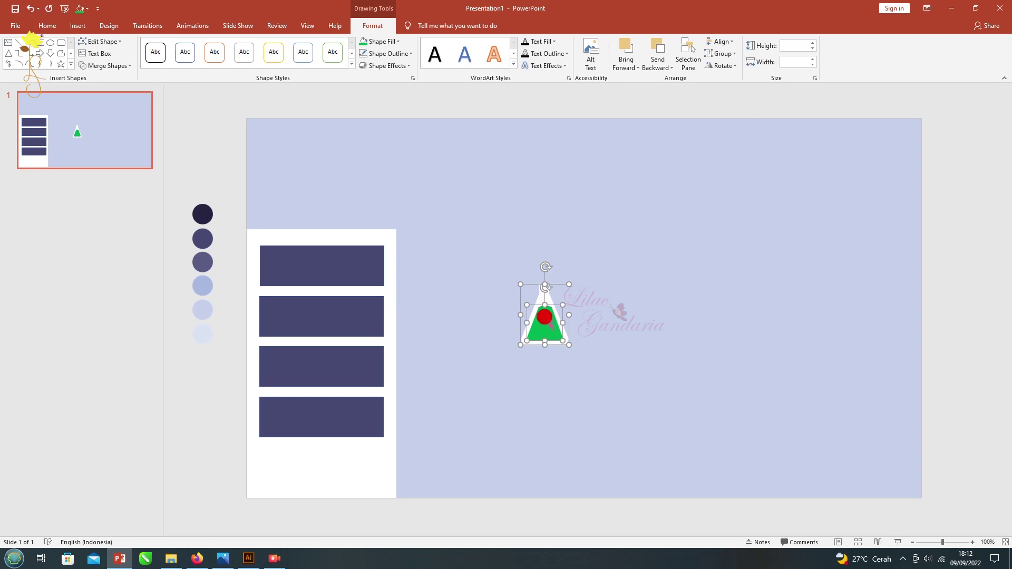
Group the flask and liquid into one icon and evenly space the shelf bars.
key("ctrl+g")
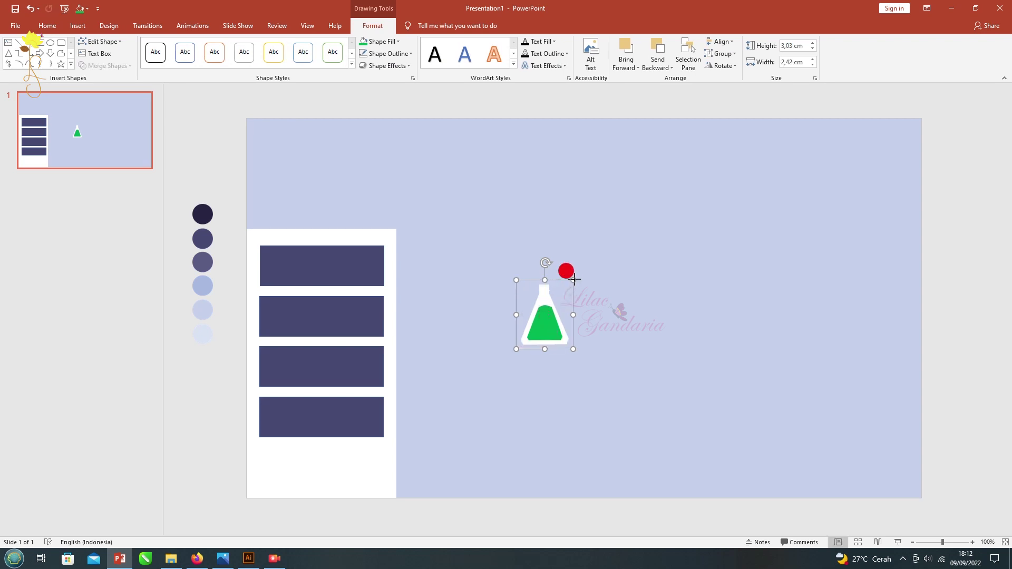
left_click_drag(546, 338, 299, 315)
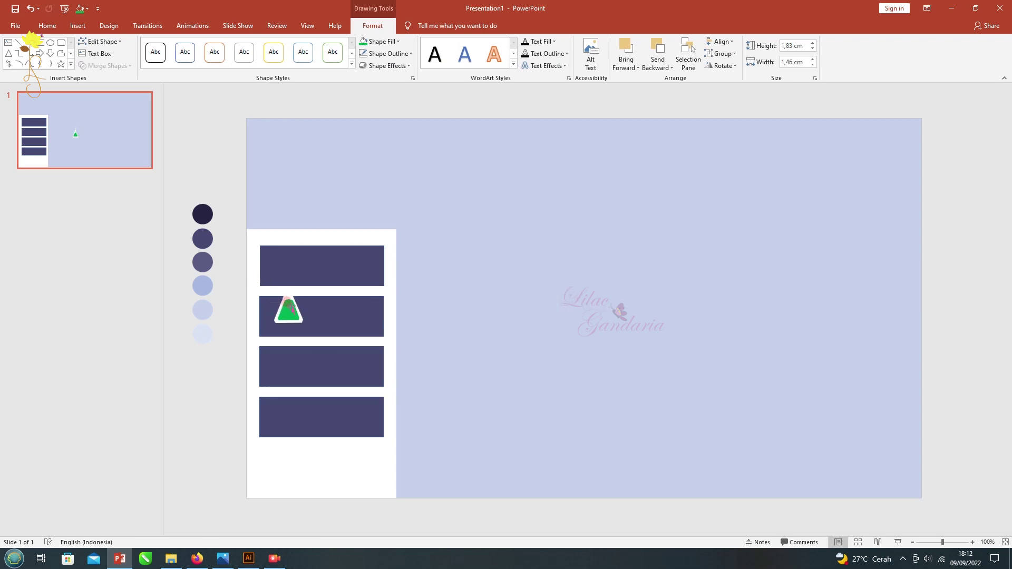
mouse_move(322, 419)
left_mouse_down()
mouse_move(330, 465)
mouse_move(320, 489)
left_mouse_up()
left_click(323, 421)
left_click_drag(327, 389, 327, 413)
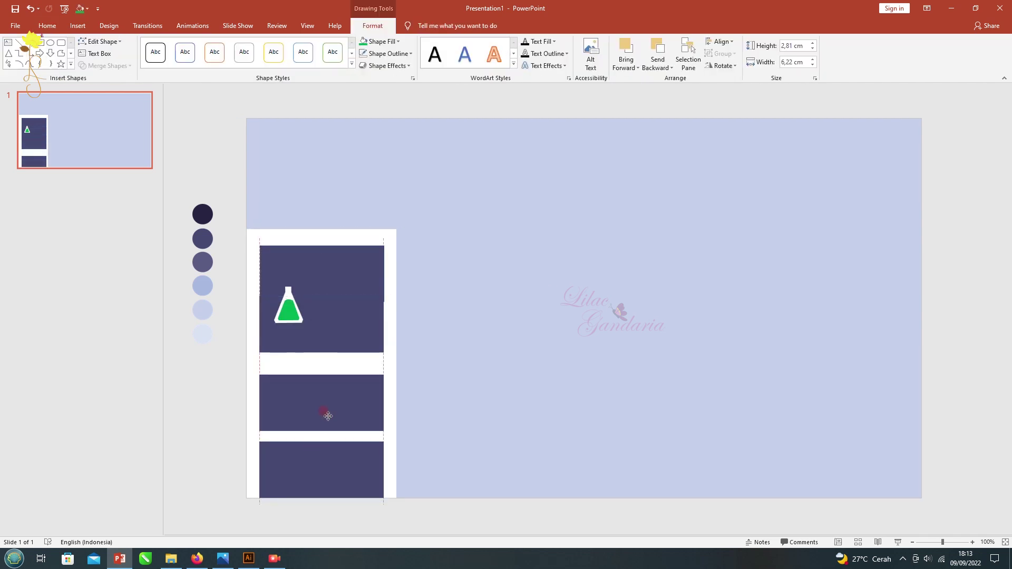
left_click_drag(335, 327, 332, 343)
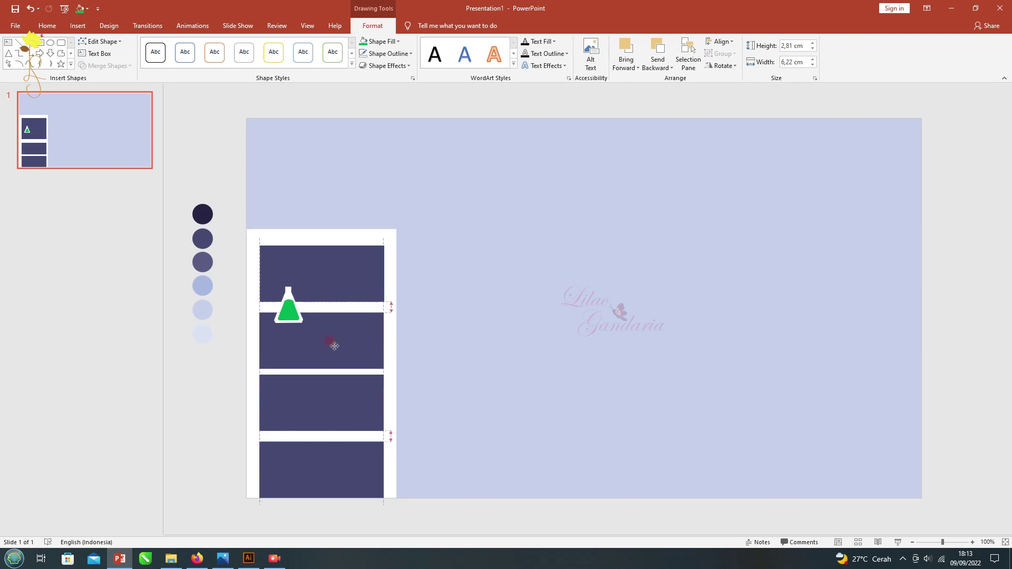
left_click_drag(339, 459, 339, 456)
Place three flask icons side by side on the second shelf bar.
mouse_move(284, 307)
left_mouse_down()
mouse_move(285, 282)
mouse_move(289, 371)
left_mouse_up()
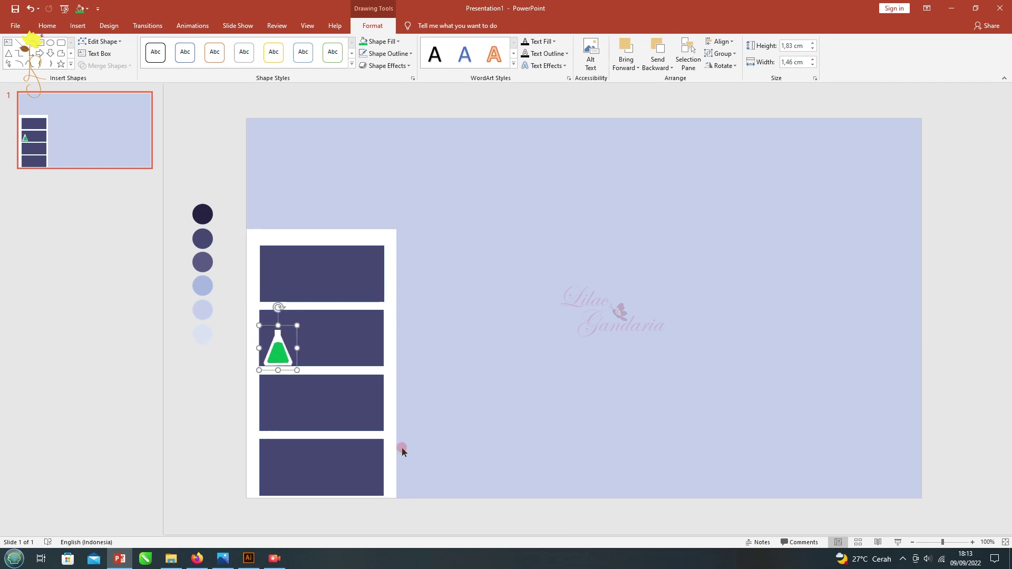
key("ctrl+v")
left_click_drag(290, 359, 363, 352)
key("ctrl+v")
left_click(320, 345)
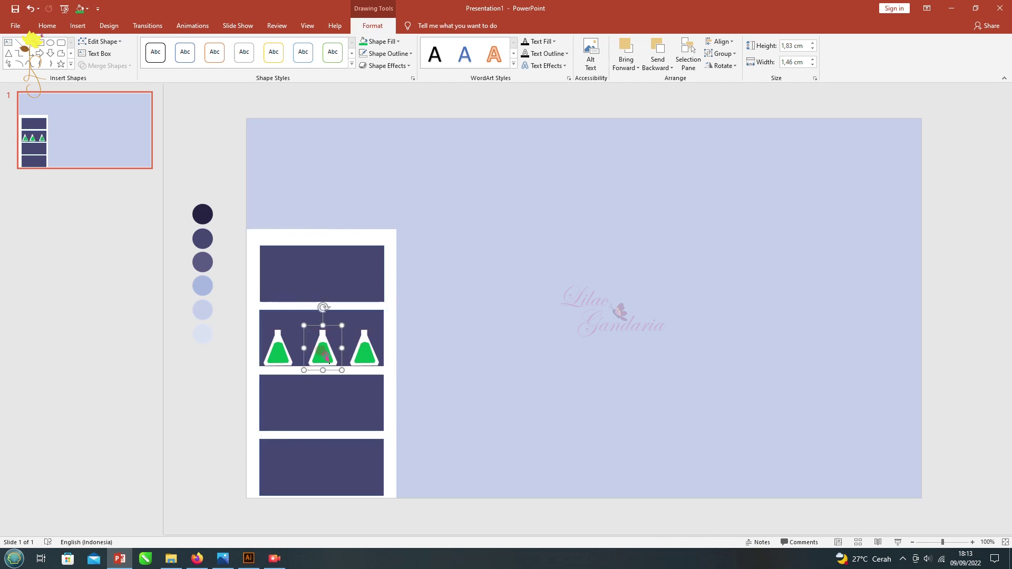
Fill the middle flask's liquid yellow and the right flask's liquid dark orange.
left_click(398, 41)
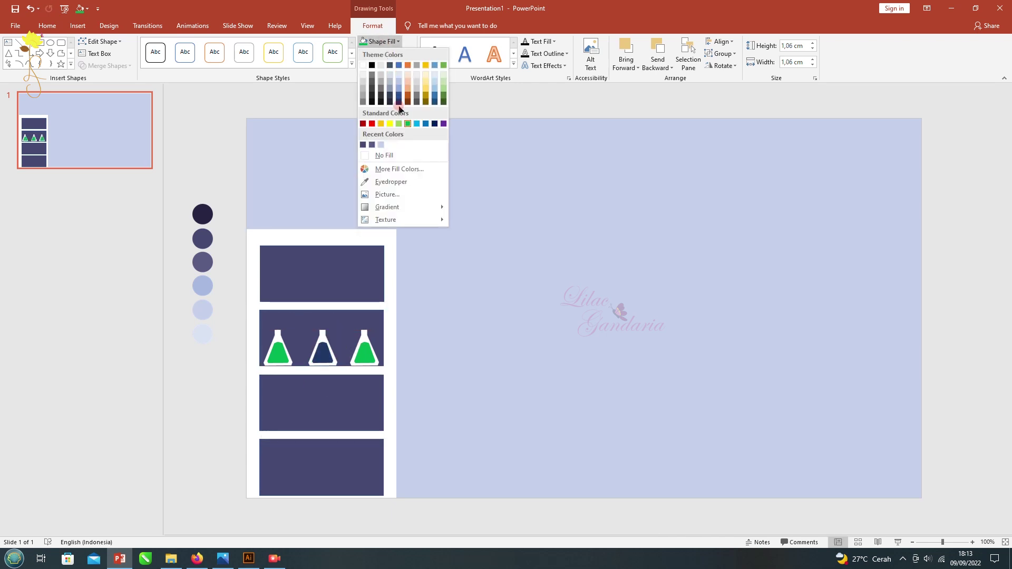
left_click(381, 124)
left_click(364, 352)
left_click(378, 41)
left_click(408, 95)
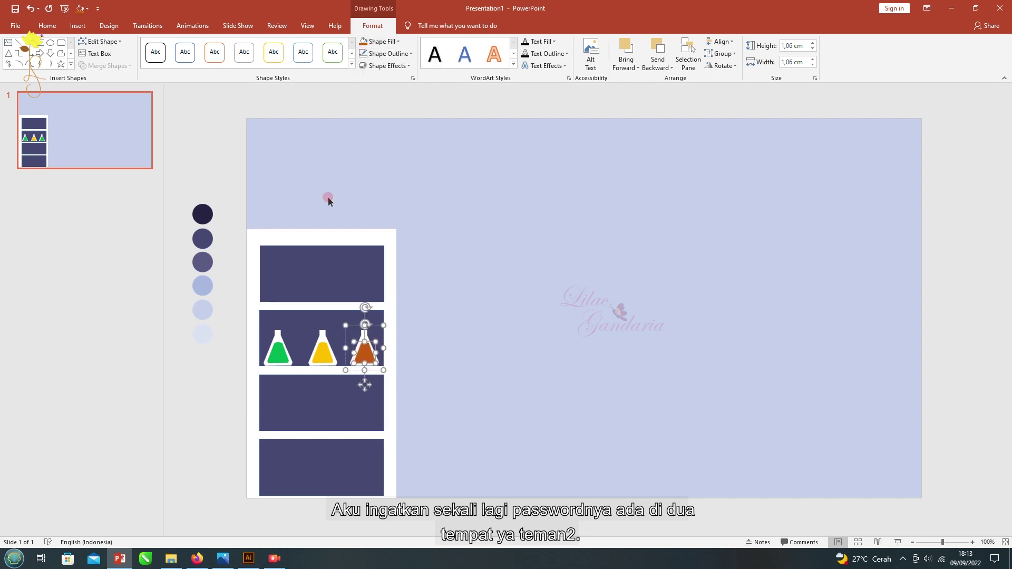
left_click(194, 144)
left_click(515, 42)
Draw three rounded rectangles beside the shelf for the jar body, lid and inner panel.
left_click_drag(468, 287, 550, 388)
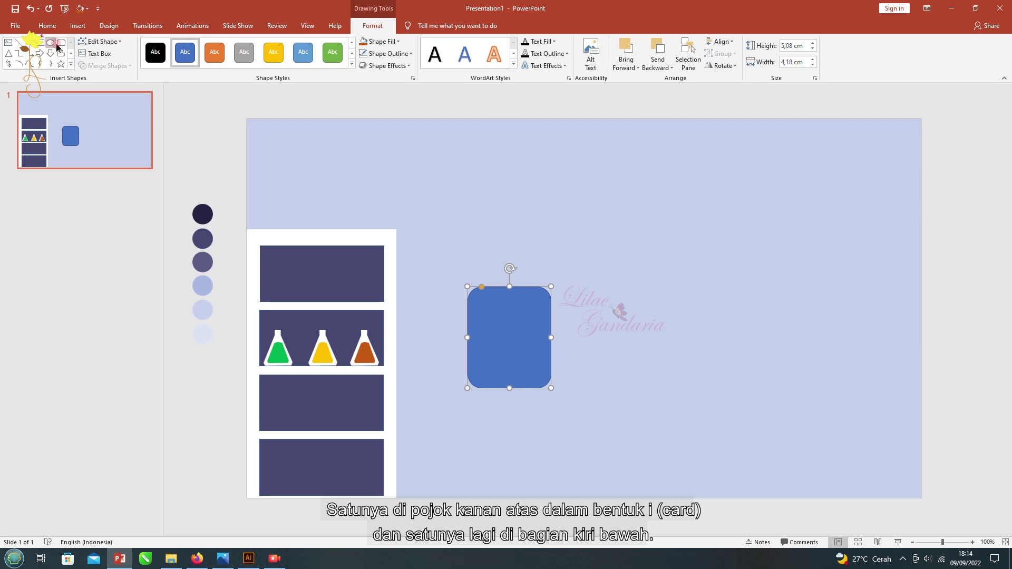
left_click_drag(537, 291, 535, 290)
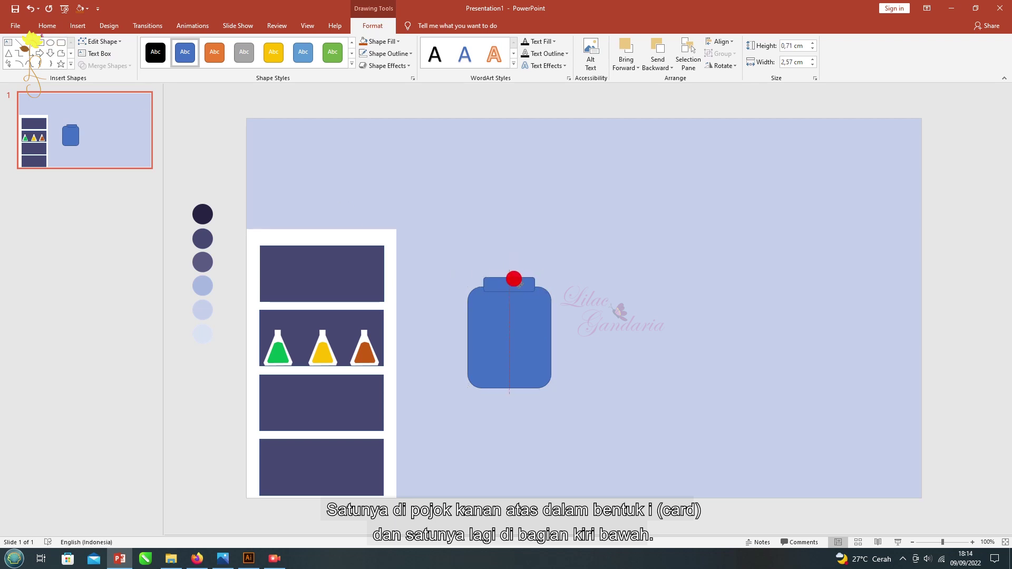
left_click(61, 42)
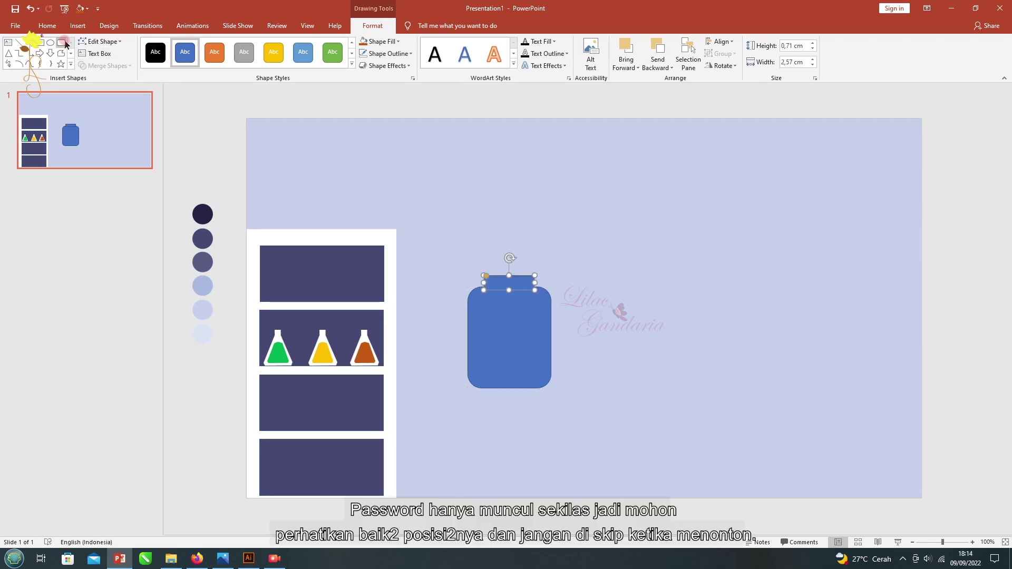
left_click_drag(482, 316, 538, 377)
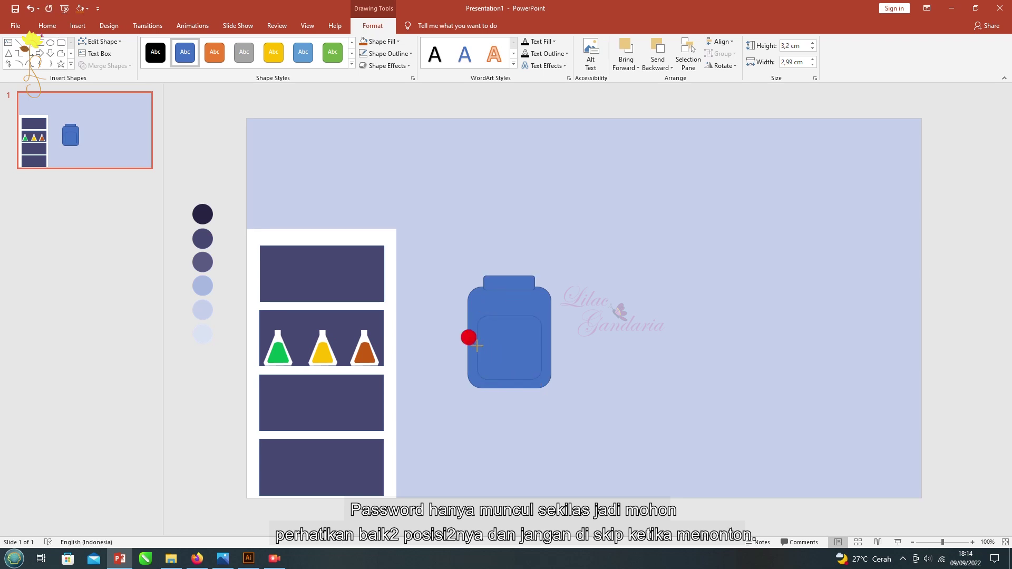
Fill the jar lid black and the jar body white.
left_click(509, 283)
left_click(379, 41)
left_click(368, 74)
left_click(512, 306)
left_click(398, 41)
left_click(364, 75)
Fill the jar's lid and inner panel cyan.
left_click(509, 340)
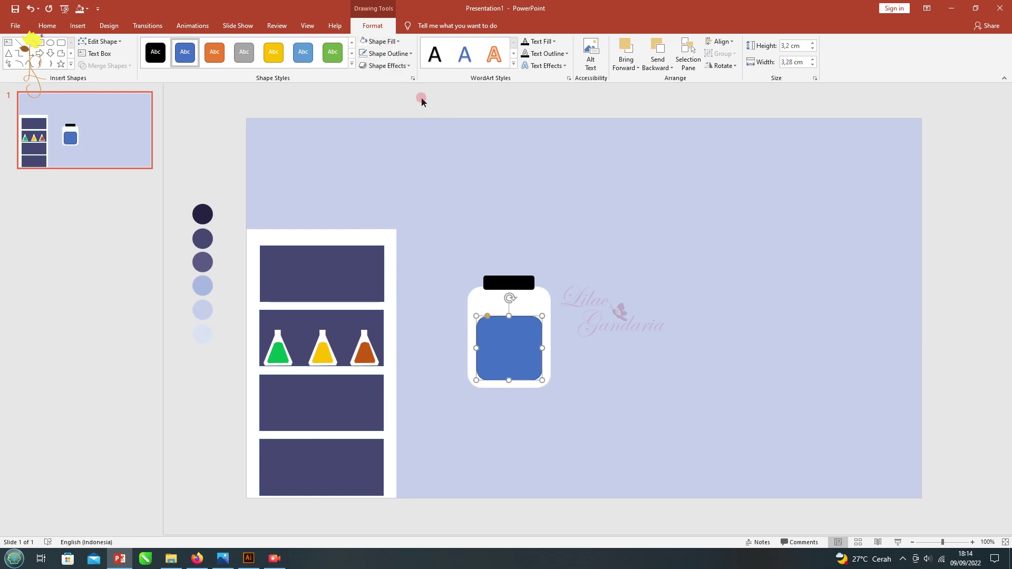
left_click(510, 280)
left_click(506, 332)
left_click(378, 42)
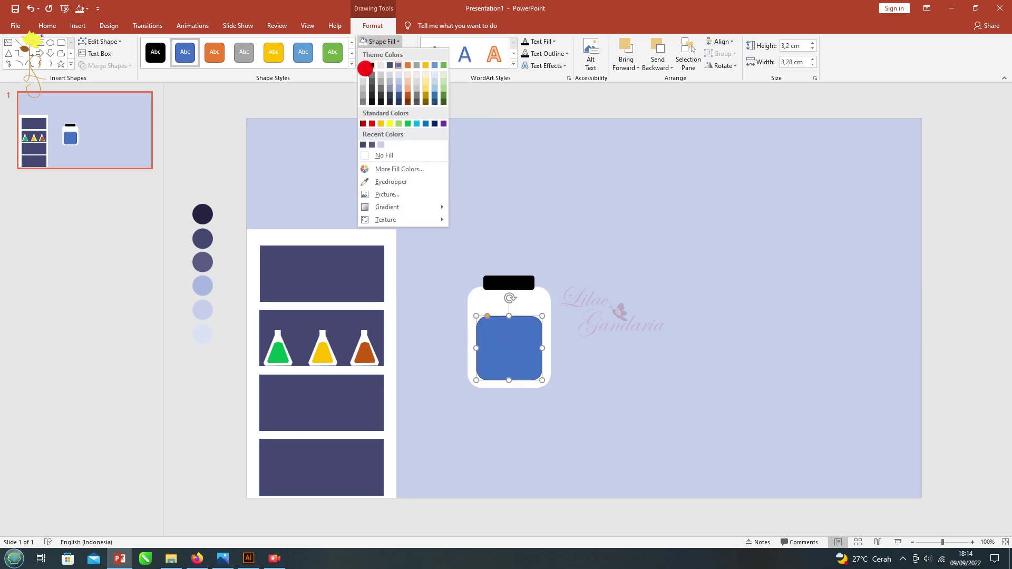
left_click(371, 65)
left_click(505, 281, "shift")
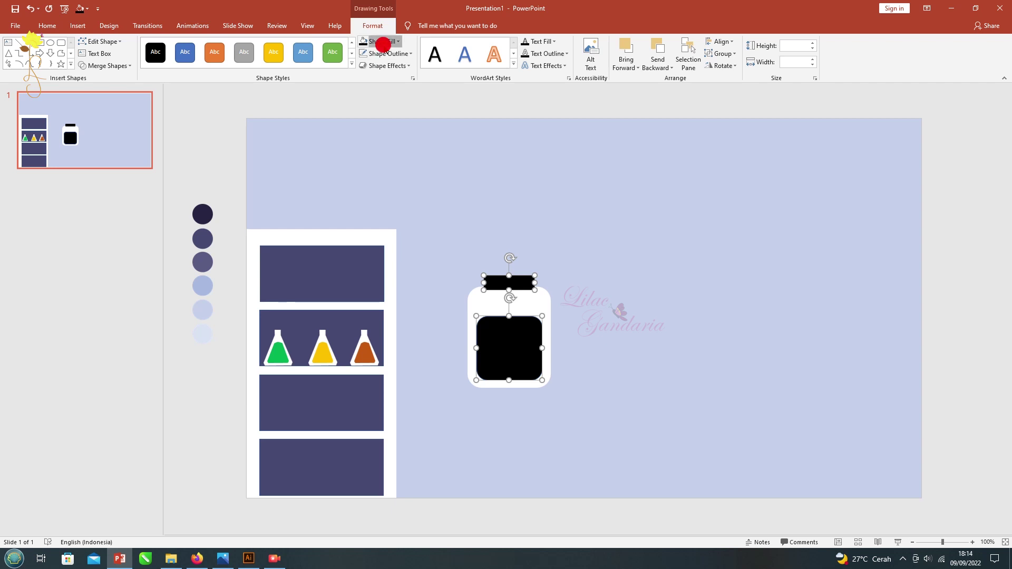
left_click(398, 42)
left_click(420, 142)
left_click(540, 501)
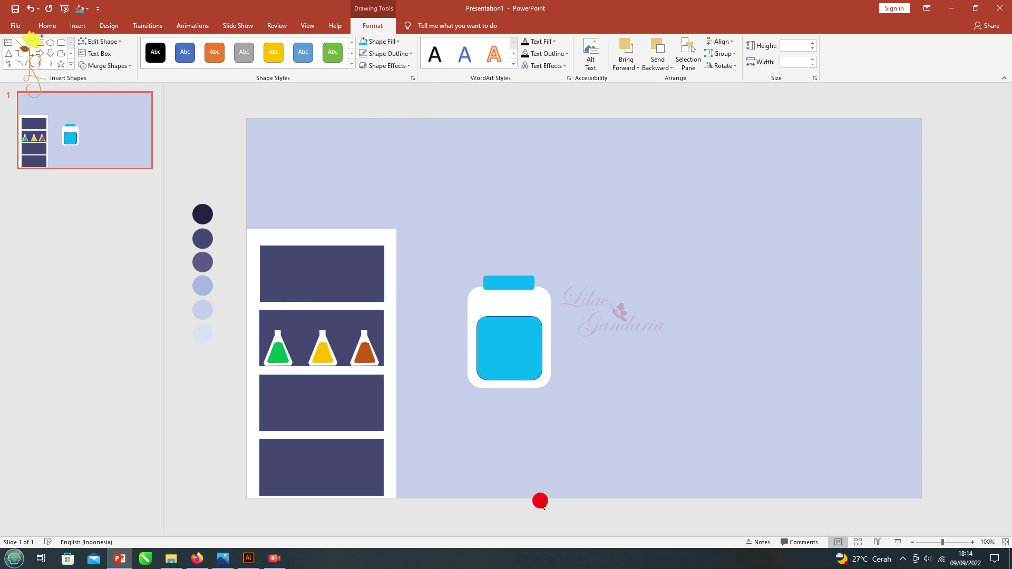
left_click(508, 347)
left_click(618, 527)
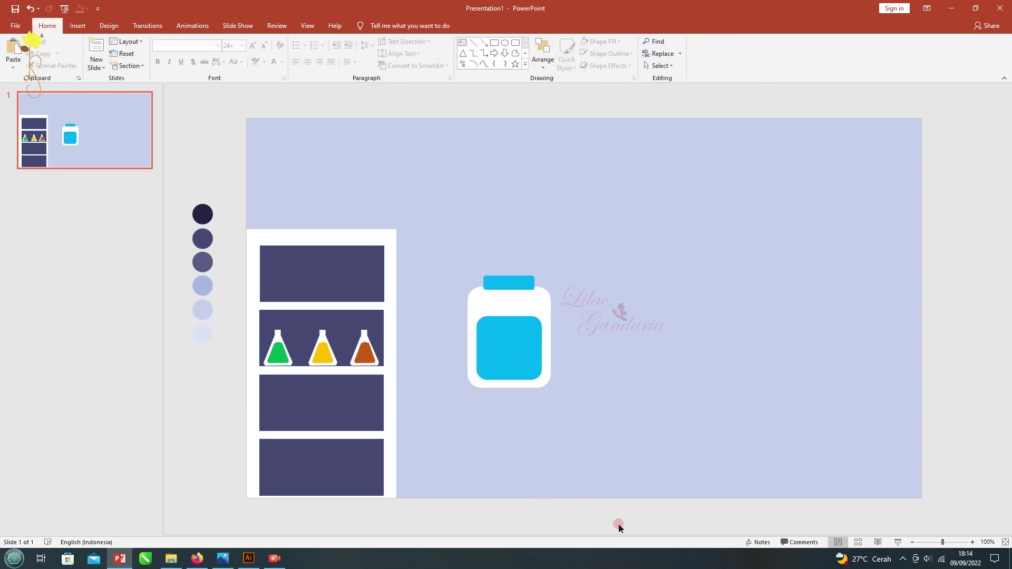
Group the three jar parts and shrink the jar onto the top shelf bar.
left_click_drag(610, 530, 443, 249)
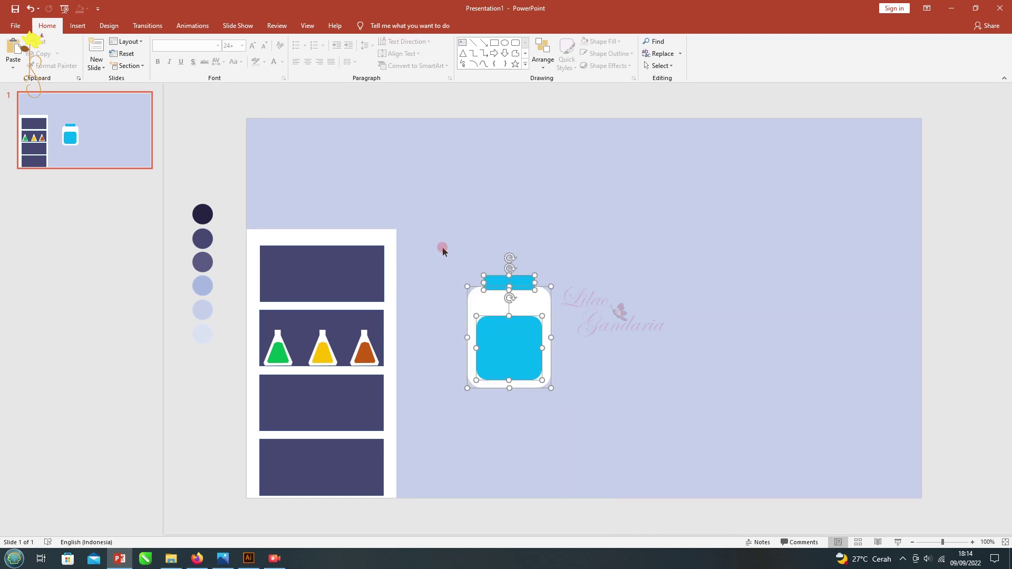
key("ctrl+g")
mouse_move(555, 271)
left_mouse_down()
mouse_move(512, 311)
mouse_move(422, 316)
mouse_move(319, 286)
mouse_move(322, 300)
mouse_move(283, 280)
mouse_move(291, 269)
mouse_move(318, 285)
mouse_move(317, 260)
left_mouse_up()
Duplicate the jar and fill the copy dark red.
key("ctrl+c")
key("ctrl+v")
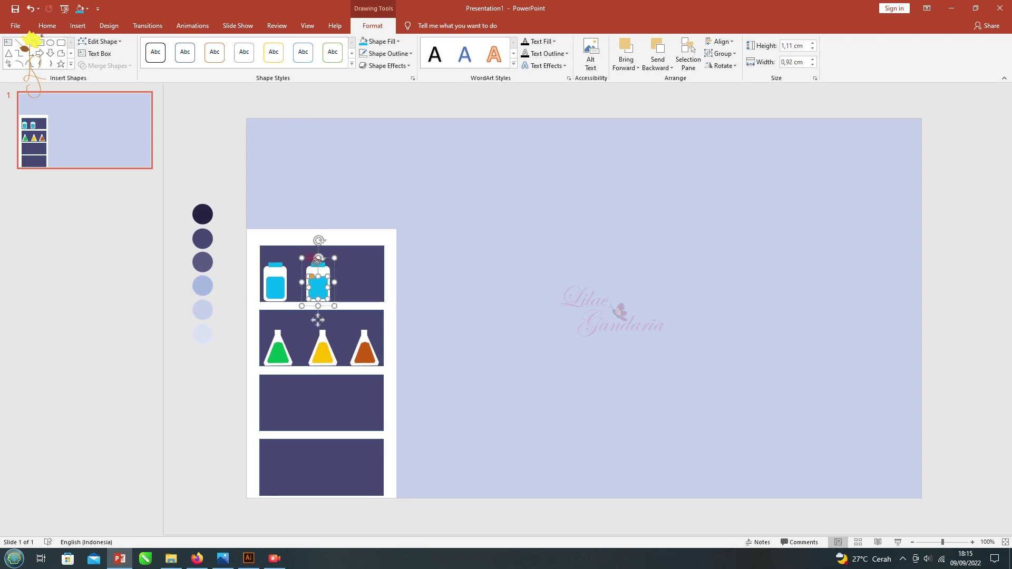
left_click(398, 41)
left_click(364, 123)
left_click(298, 226)
Paste a third jar aligned right of the red one and fill it gold.
key("ctrl+v")
left_click_drag(284, 277, 355, 280)
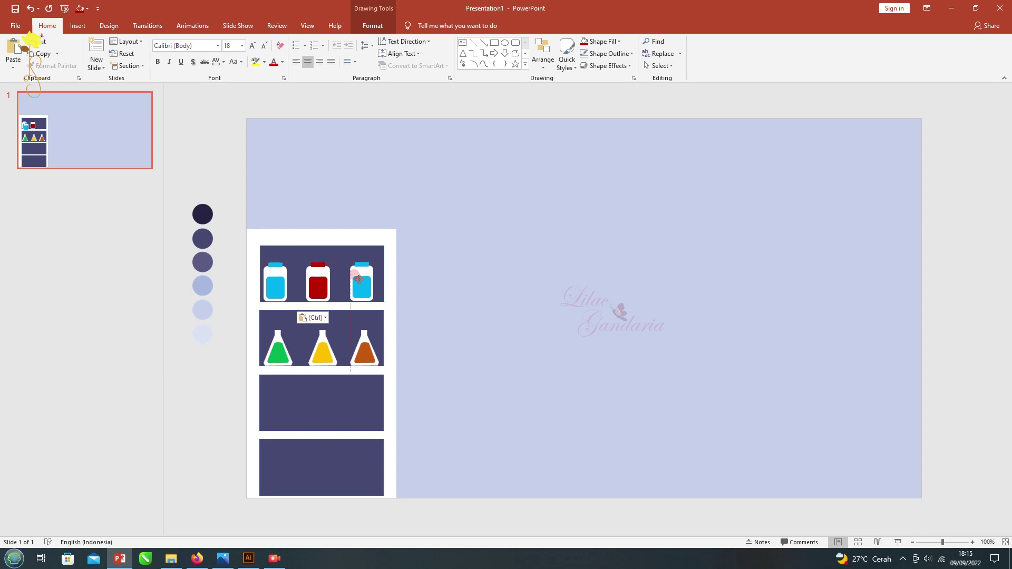
left_click_drag(360, 279, 359, 280)
left_click(602, 41)
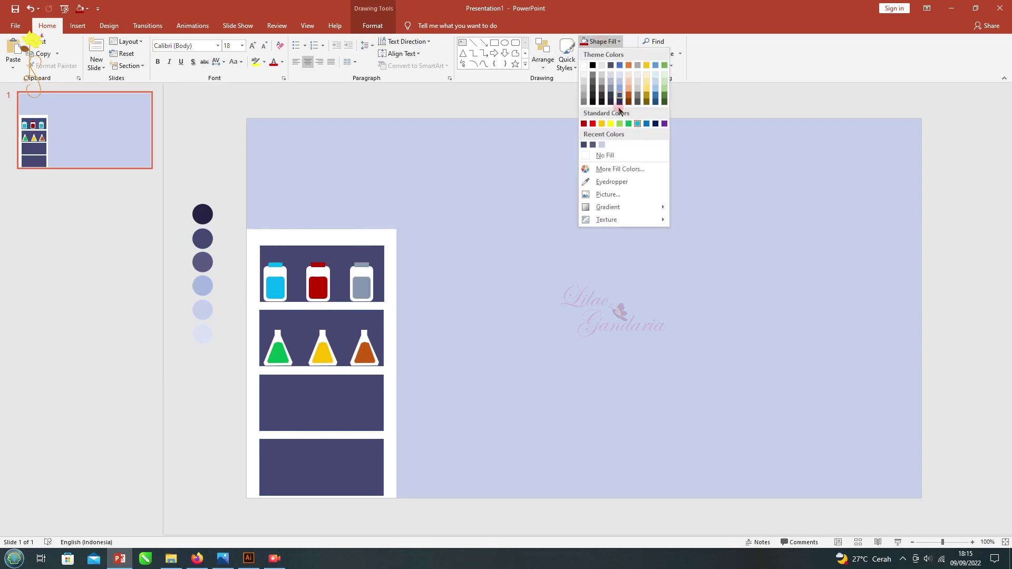
left_click(647, 95)
left_click(222, 154)
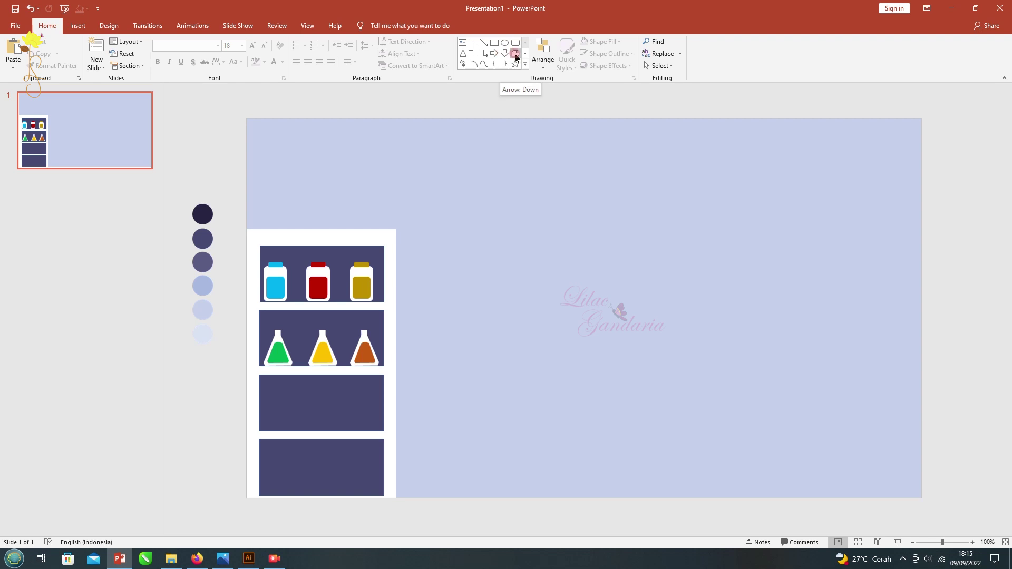
Draw blue rectangles forming horizontal bars and an upright slat beside the cabinet.
left_click(494, 42)
left_click_drag(460, 325, 535, 334)
left_click(41, 53)
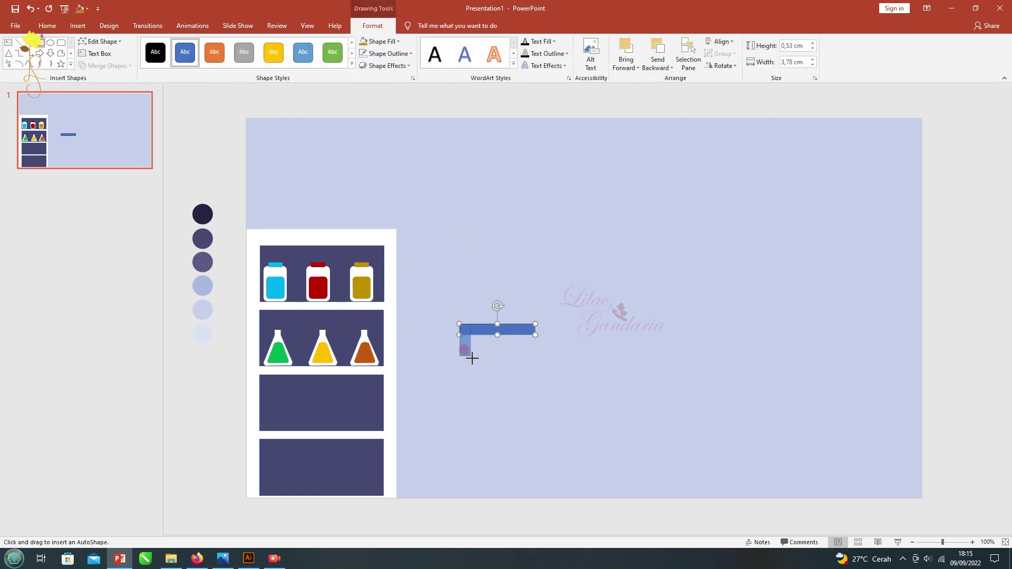
left_click_drag(468, 377, 468, 375)
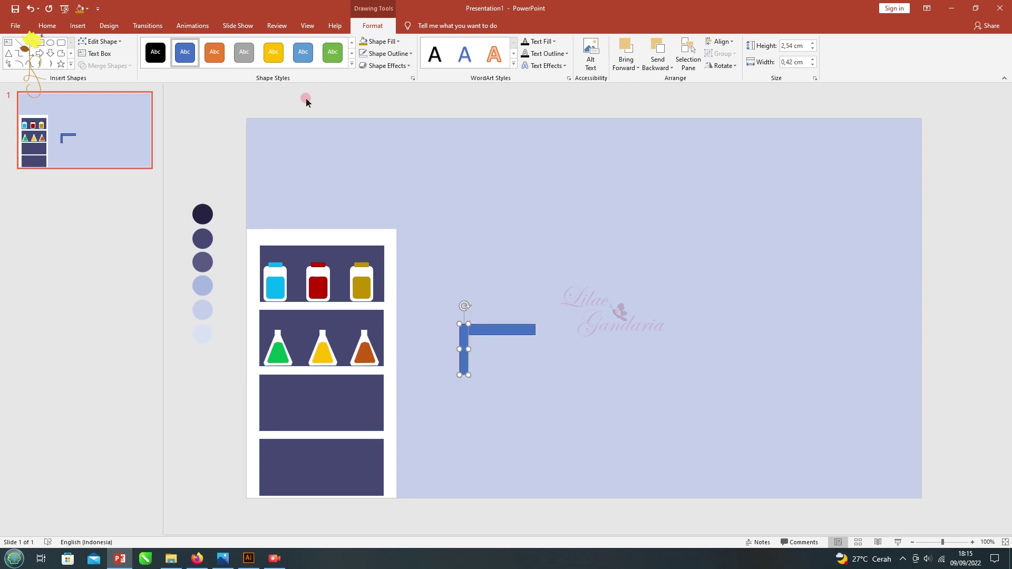
left_click_drag(493, 330, 493, 378)
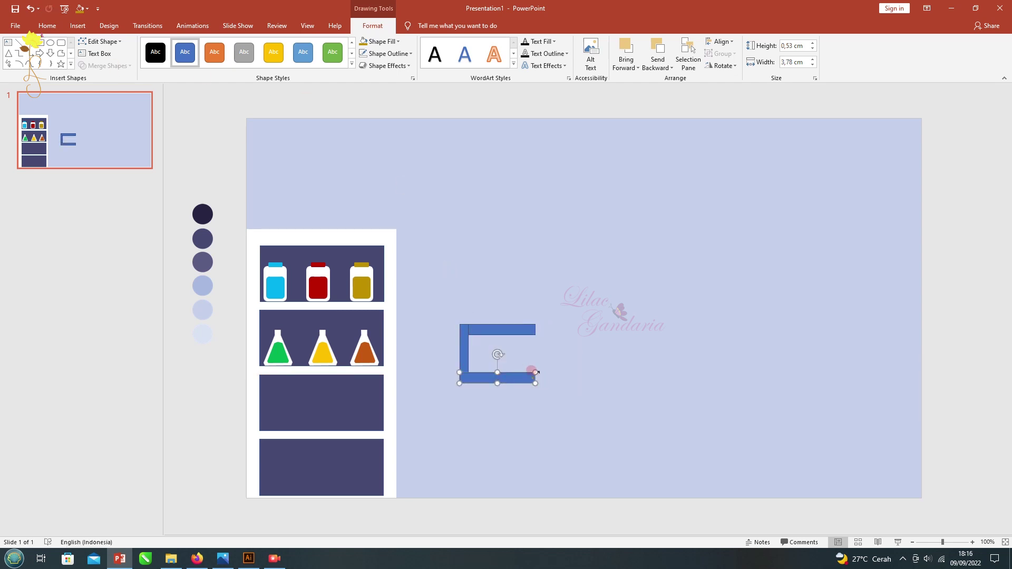
left_click_drag(487, 328, 487, 339)
left_click(220, 113)
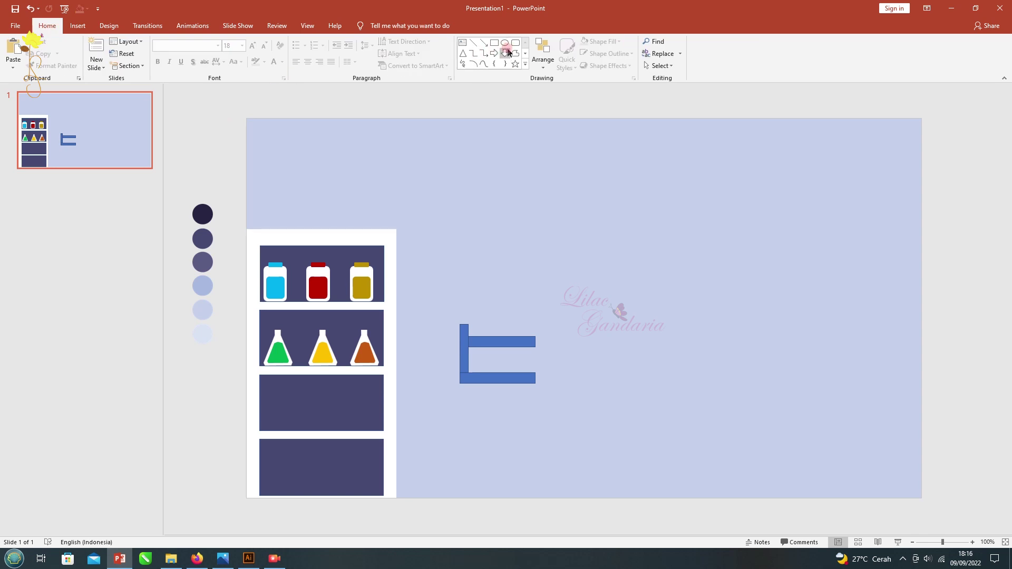
Draw a rounded rectangle over the rack frame.
left_click(517, 44)
mouse_move(474, 325)
left_mouse_down()
mouse_move(487, 373)
mouse_move(500, 349)
mouse_move(524, 352)
left_mouse_up()
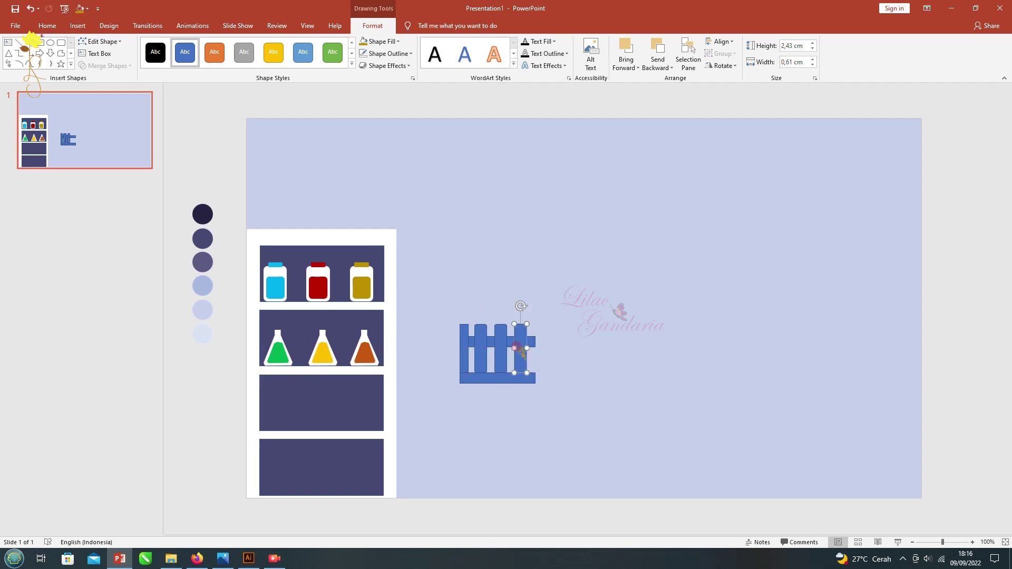
scroll(521, 352, "up", 5)
Draw a narrow rounded rectangle inside the rack's slats as a test tube.
left_click(153, 268)
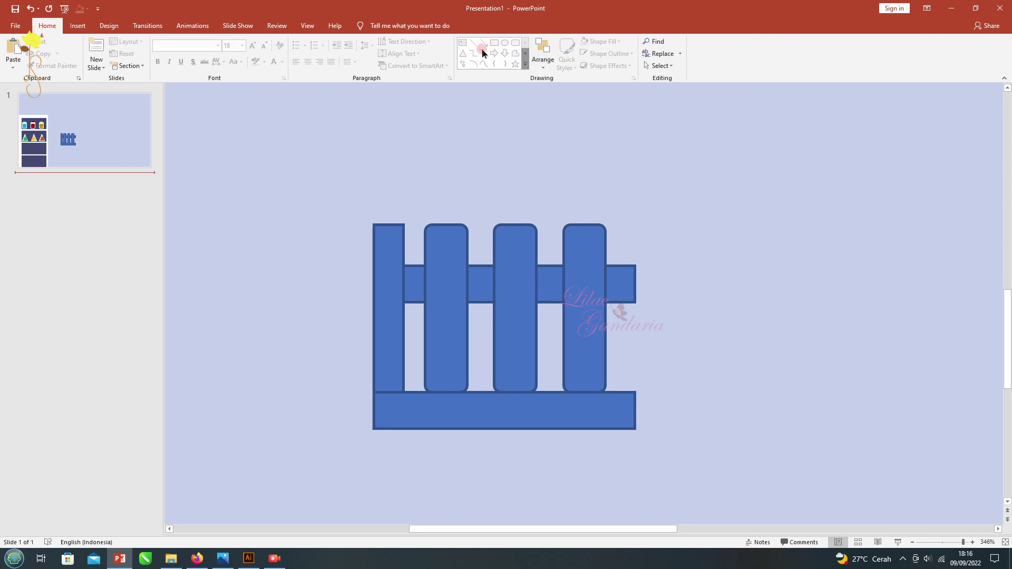
left_click(456, 293)
left_click(61, 42)
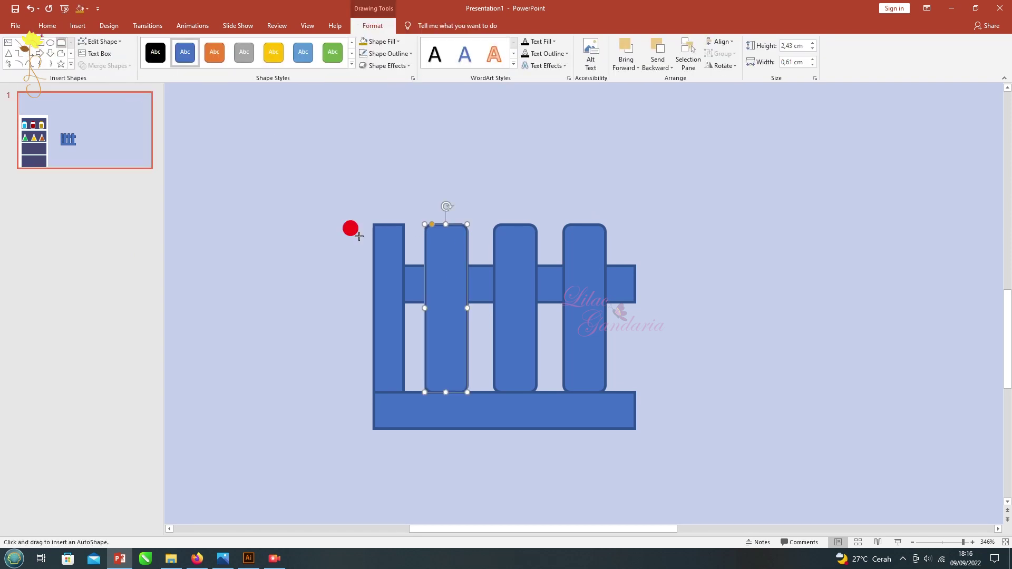
left_click_drag(433, 257, 456, 386)
left_click_drag(452, 346, 594, 350)
Fill the rack's outer slats light grey.
left_click(448, 286)
left_click(437, 224)
left_click(506, 226, "shift")
left_click(594, 231, "shift")
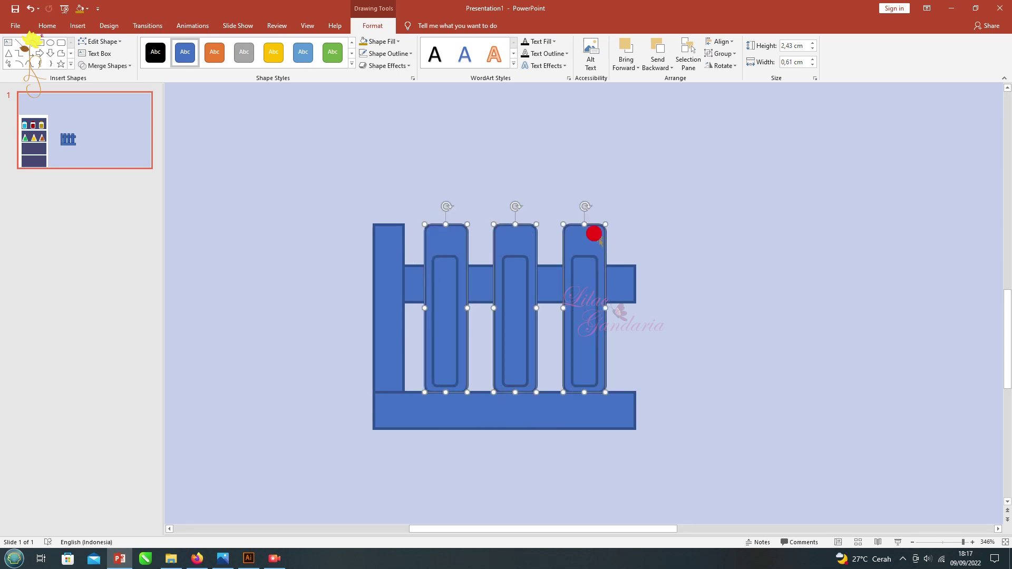
left_click(383, 44)
left_click(363, 77)
left_click(437, 296)
left_click(527, 298, "shift")
left_click(203, 316)
Fill the three tubes dark blue, pale yellow and purple.
left_click(445, 321)
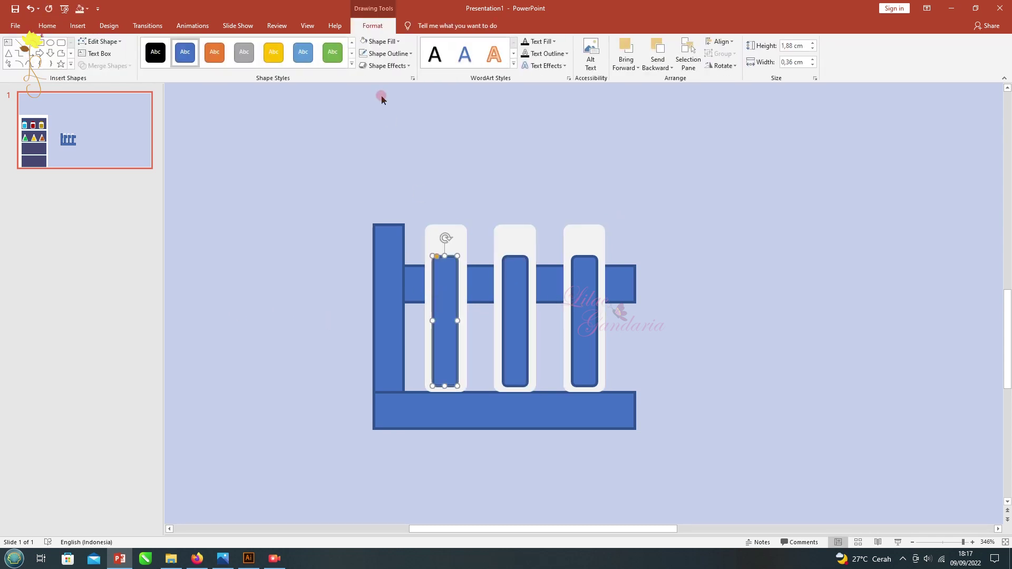
left_click(380, 41)
left_click(433, 102)
left_click(515, 322)
left_click(381, 43)
left_click(425, 80)
left_click(584, 311)
left_click(380, 43)
left_click(444, 123)
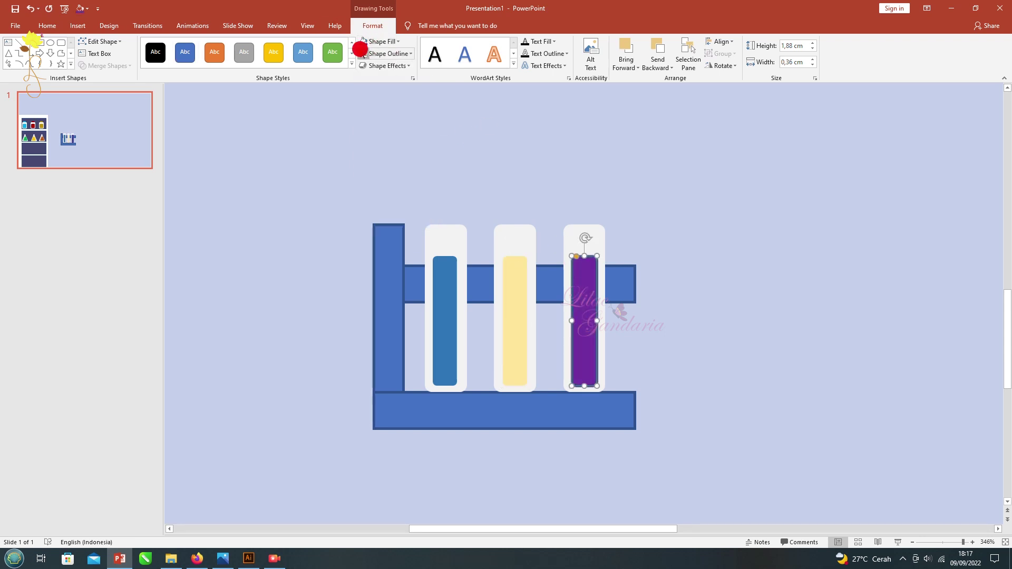
Fill the rack's vertical, horizontal and bottom bars dark grey.
left_click(611, 285)
left_click(391, 275, "shift")
left_click(420, 409, "shift")
left_click(381, 42)
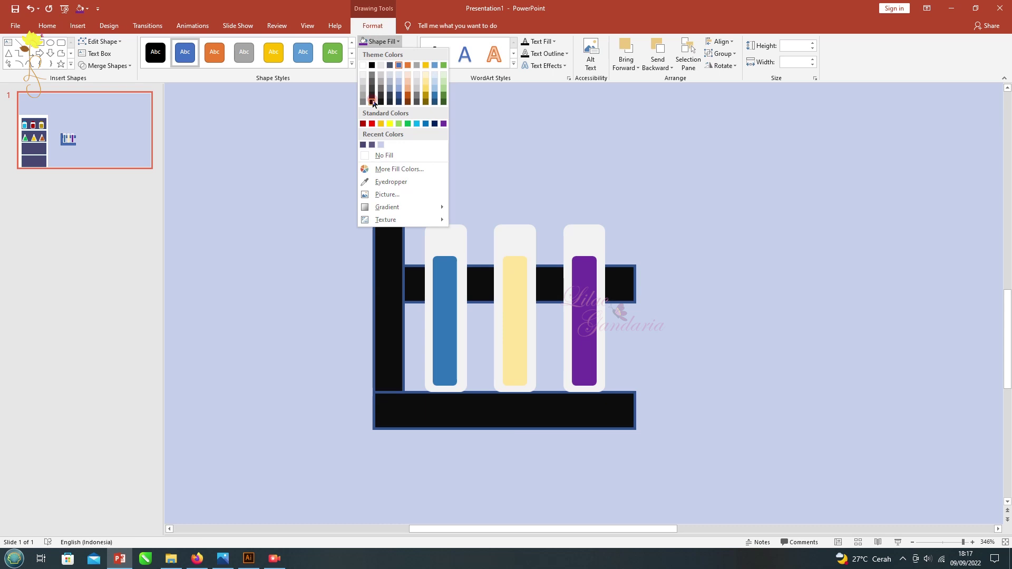
left_click(374, 86)
key("Escape")
Bring the middle and bottom bars in front of the tubes, thinning and extending them.
left_click(421, 284)
key("Delete")
key("ctrl+v")
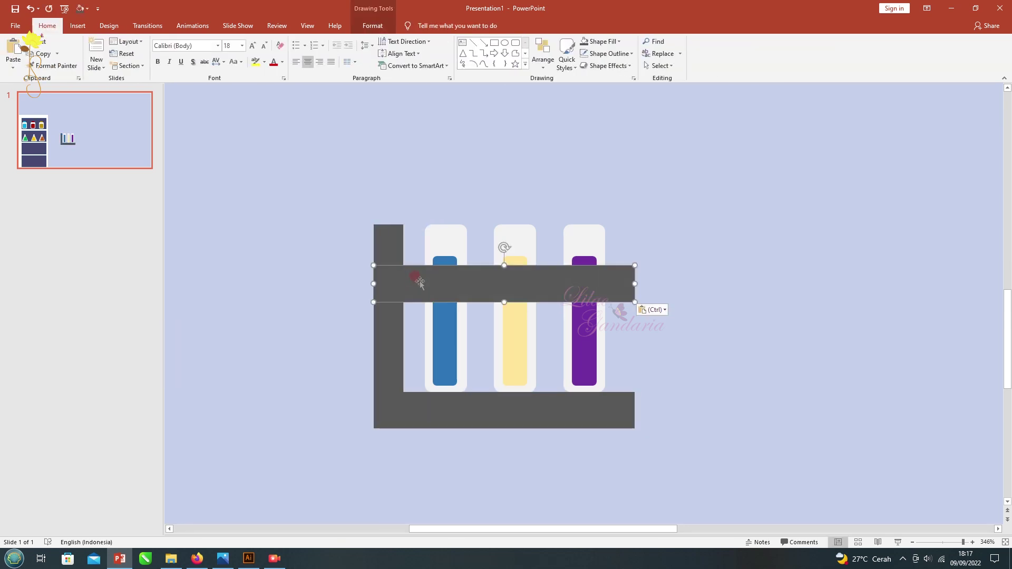
left_click(130, 328)
left_click(502, 274)
left_click_drag(504, 265, 505, 282)
left_click(507, 392)
left_click_drag(504, 392, 505, 385)
key("ctrl+x")
key("ctrl+v")
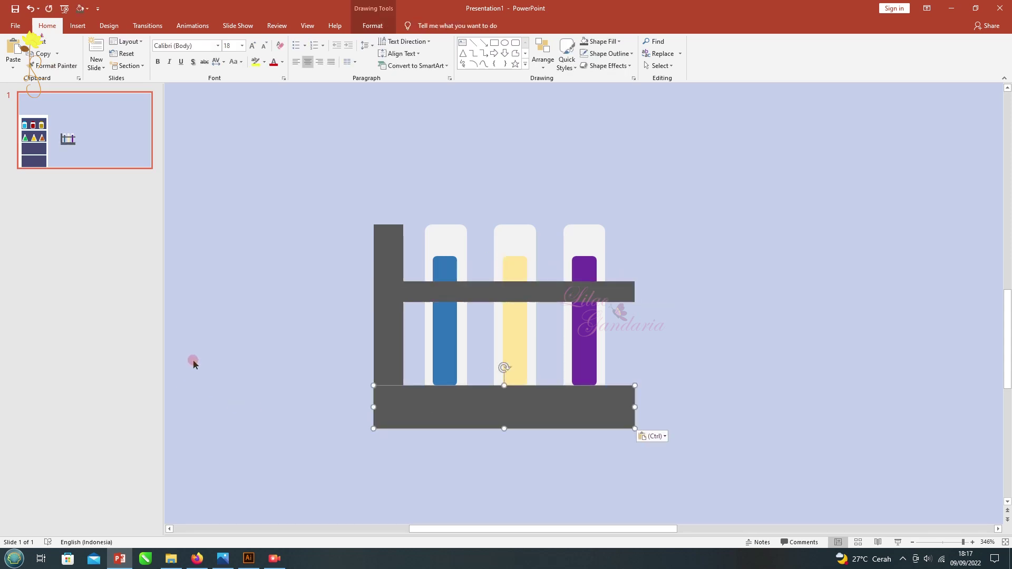
Fit the slide in view and move the whole rack onto the cabinet's bottom shelf.
left_click(942, 542)
left_click(576, 508)
left_click_drag(597, 519, 440, 282)
mouse_move(532, 303)
left_mouse_down()
mouse_move(352, 429)
mouse_move(300, 481)
left_mouse_up()
Move the rack up to the third shelf and draw a white oval-and-neck flask.
left_click(222, 404)
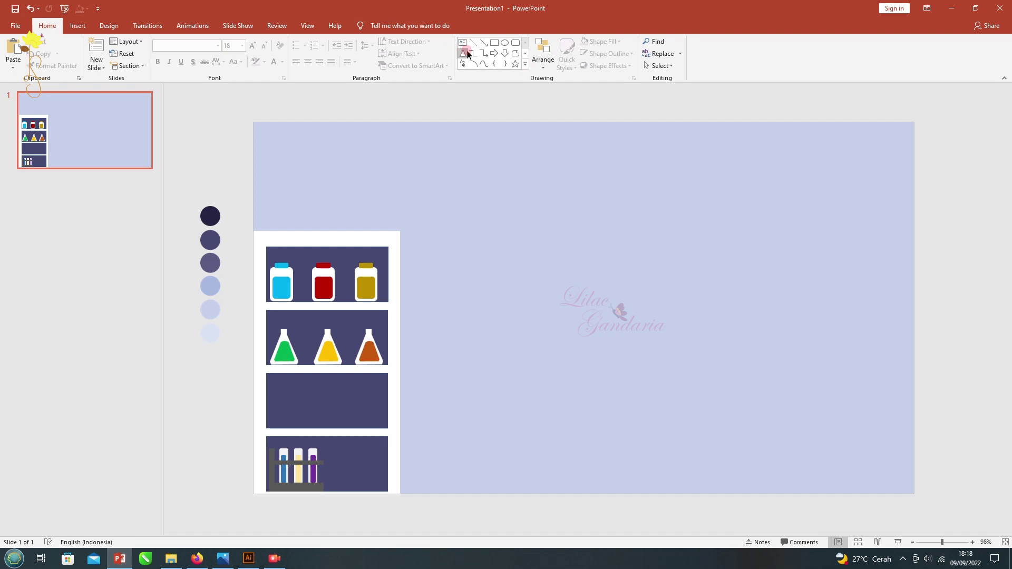
left_click_drag(298, 475, 299, 412)
left_click(505, 44)
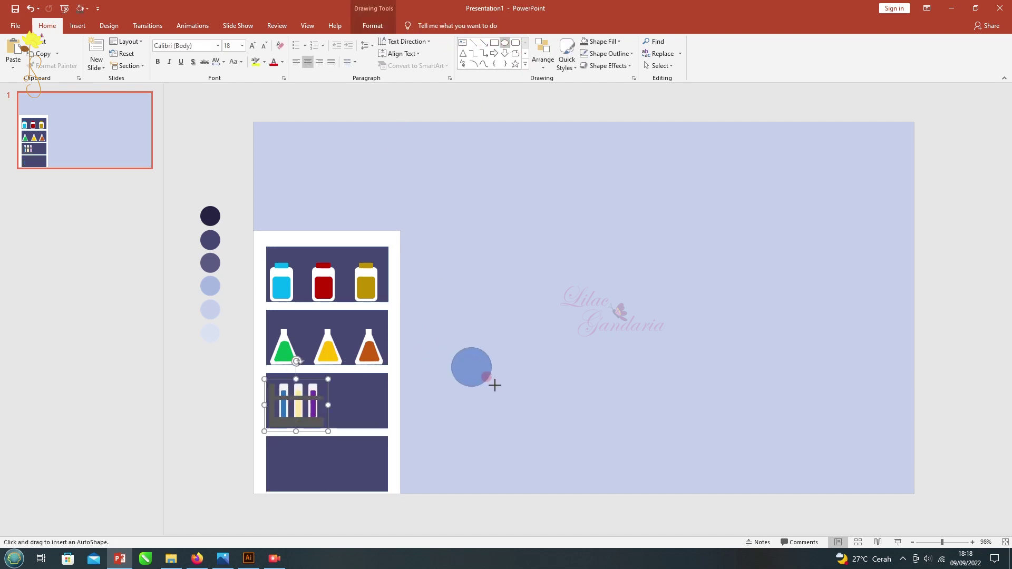
left_click_drag(494, 385, 495, 385)
left_click(61, 42)
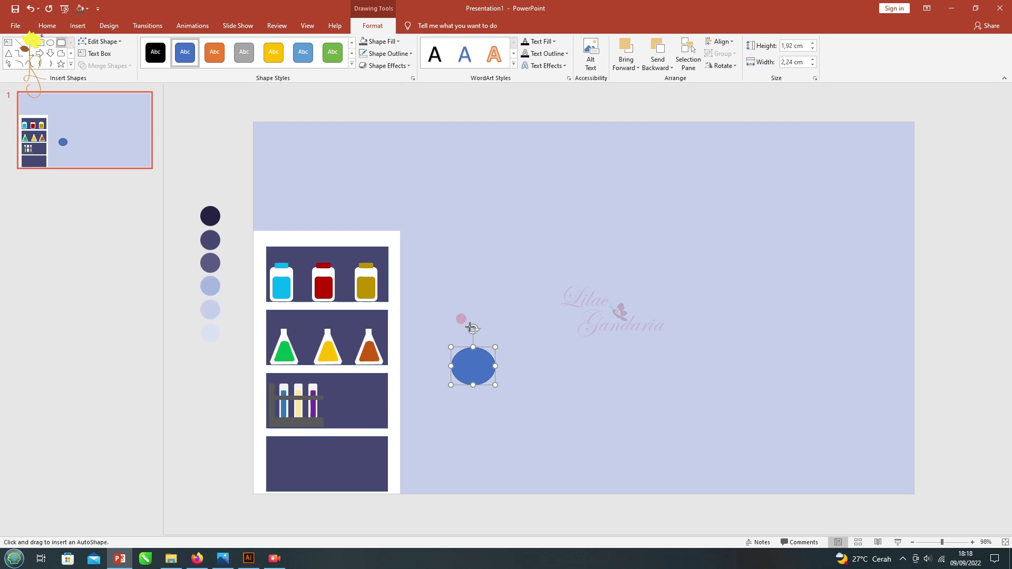
mouse_move(464, 315)
left_mouse_down()
mouse_move(477, 354)
mouse_move(473, 332)
left_mouse_up()
left_click(473, 371, "shift")
left_click(398, 42)
left_click(363, 59)
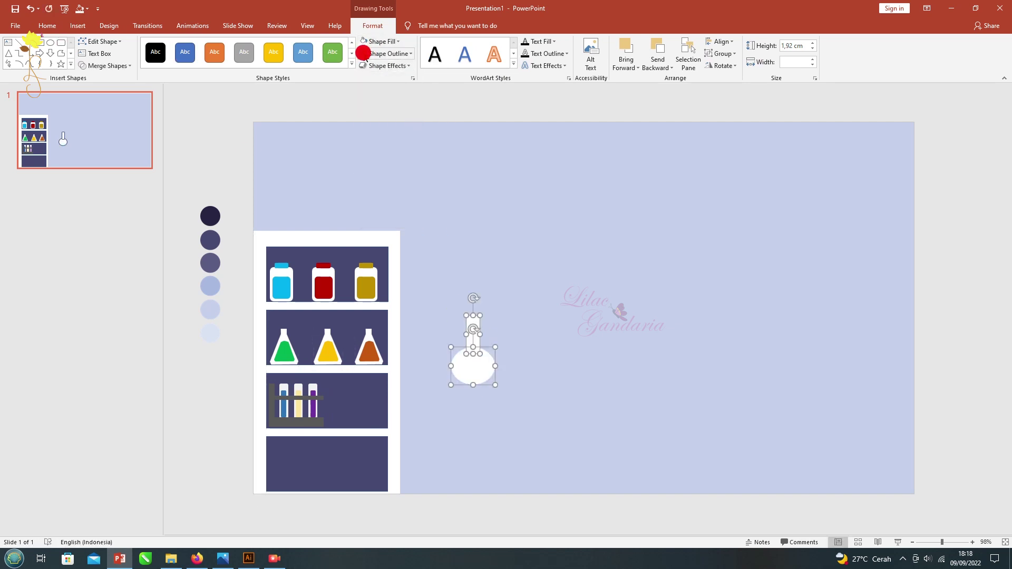
Add a slightly widened gold circle as liquid inside the flask bulb.
left_click(219, 385)
left_click(473, 348)
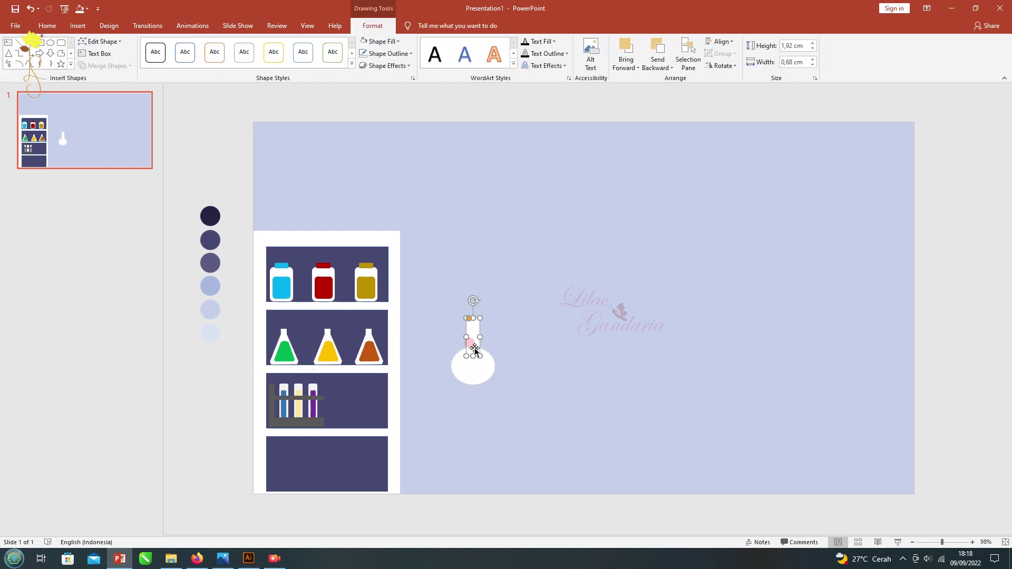
left_click(495, 427)
left_click(505, 42)
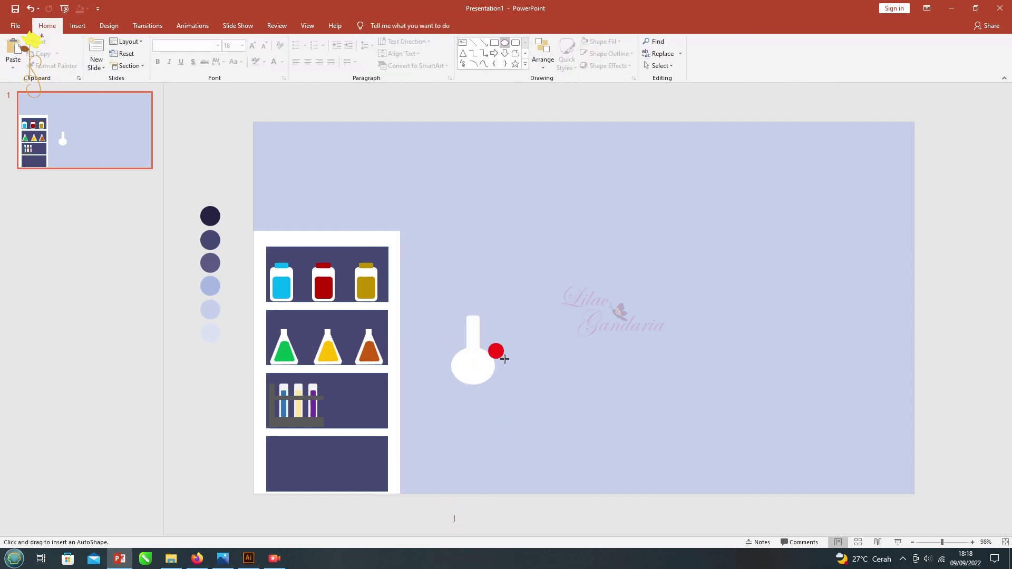
left_click_drag(487, 384, 489, 384)
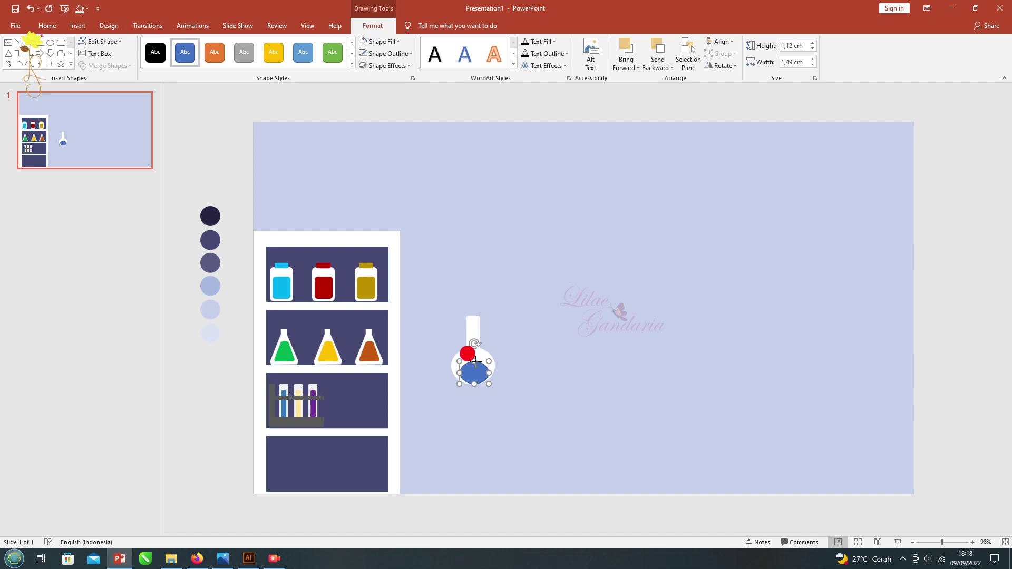
left_click(376, 44)
left_click(385, 123)
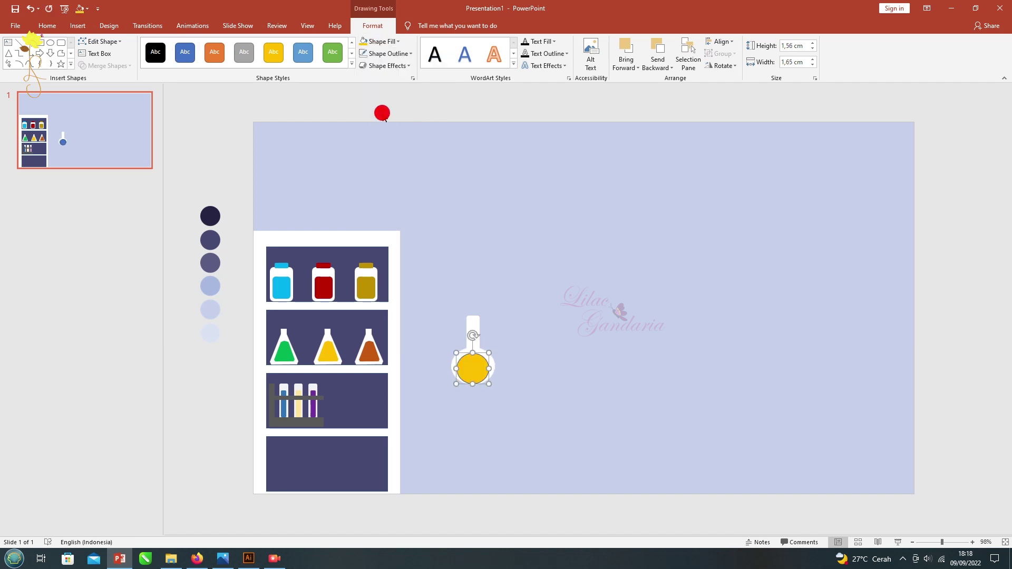
left_click(425, 406)
left_click(472, 358)
left_click_drag(456, 368, 454, 371)
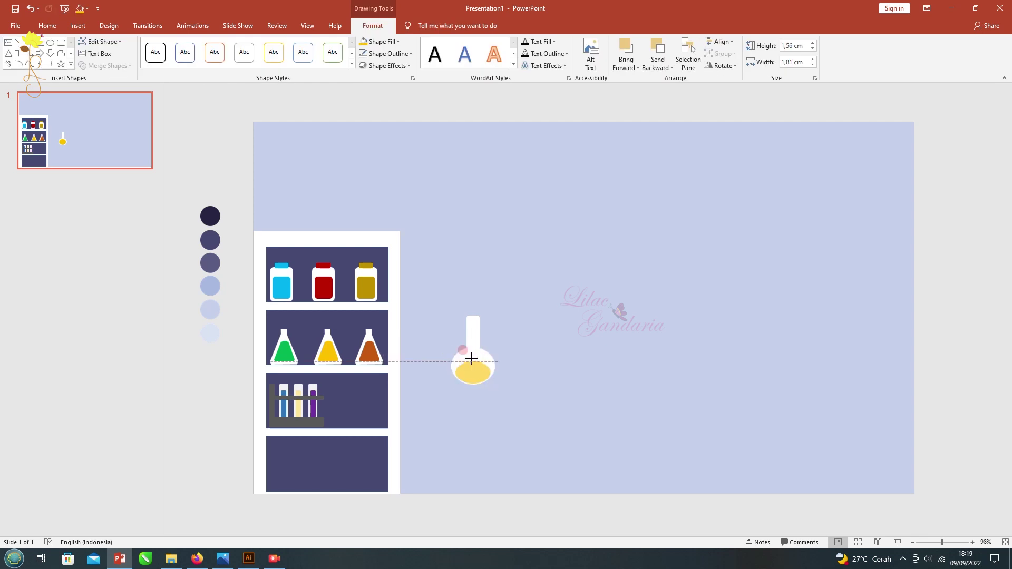
left_click(493, 463)
Shrink the flask and place it beside the test tubes on the third shelf.
left_click_drag(533, 513, 429, 287)
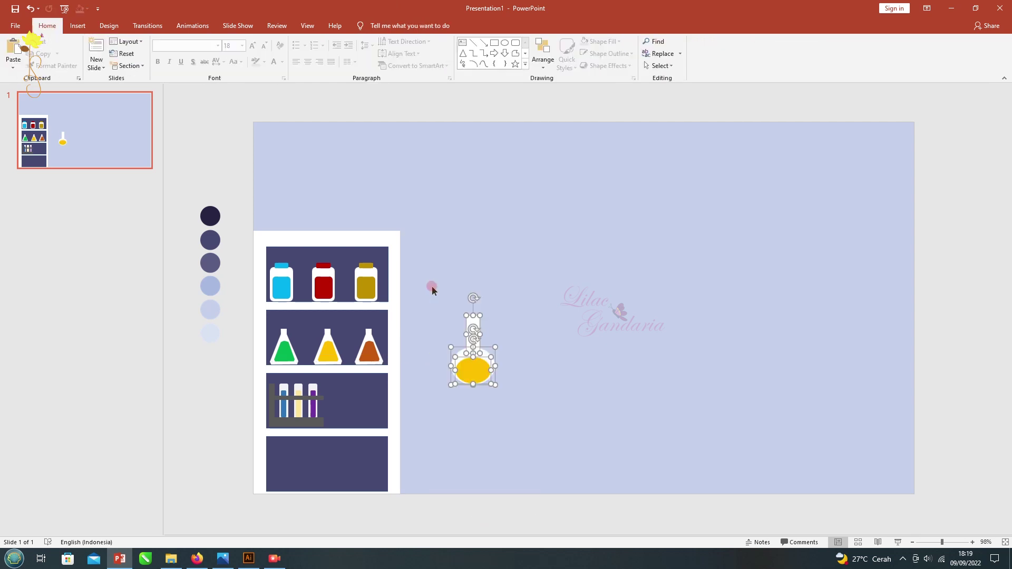
mouse_move(446, 389)
left_mouse_down()
mouse_move(467, 360)
mouse_move(365, 417)
left_mouse_up()
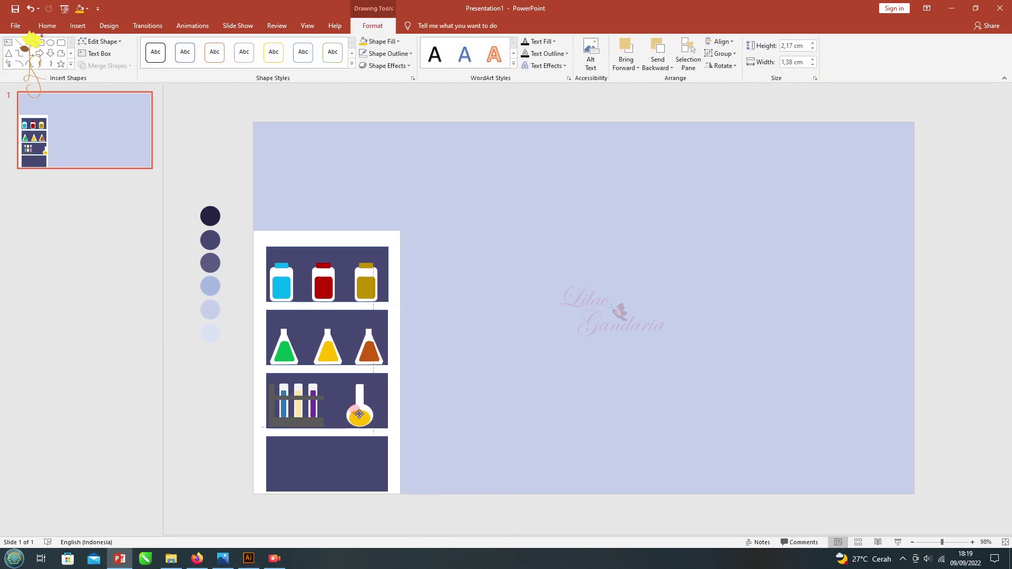
left_click_drag(365, 417, 357, 408)
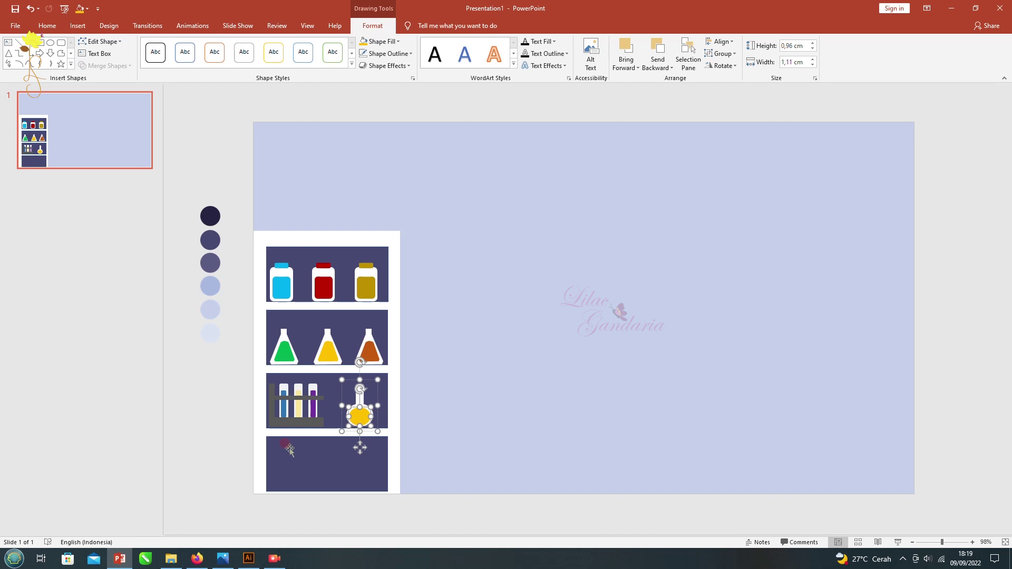
mouse_move(358, 406)
left_mouse_down()
mouse_move(345, 419)
mouse_move(369, 413)
left_mouse_up()
Duplicate the flask and fill the copy's liquid olive gold.
key("ctrl+v")
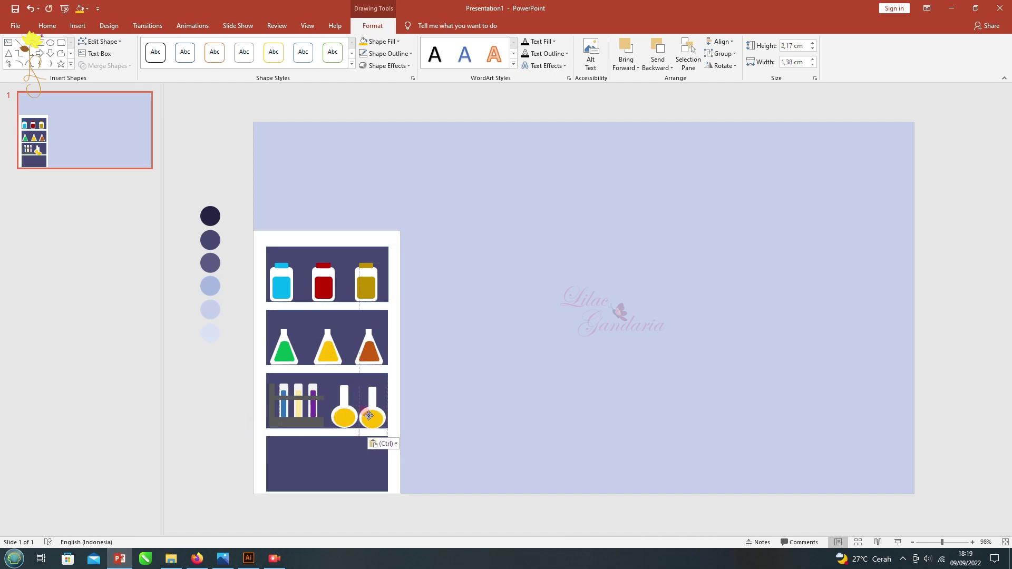
left_click(373, 419)
left_click(378, 41)
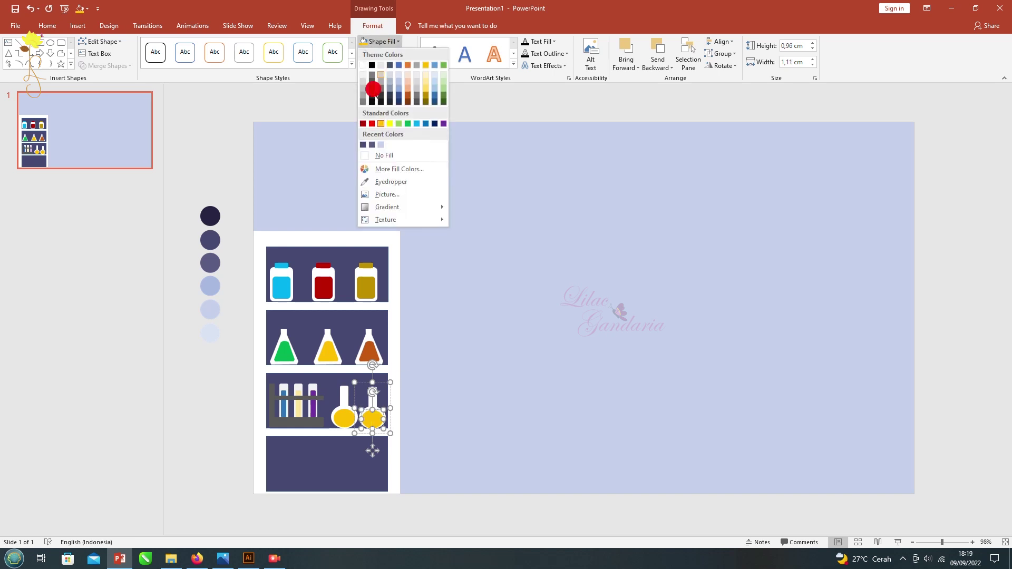
left_click(425, 83)
left_click(207, 361)
left_click(376, 419)
key("Escape")
left_click(375, 421)
left_click(203, 409)
left_click(369, 417)
left_click(211, 421)
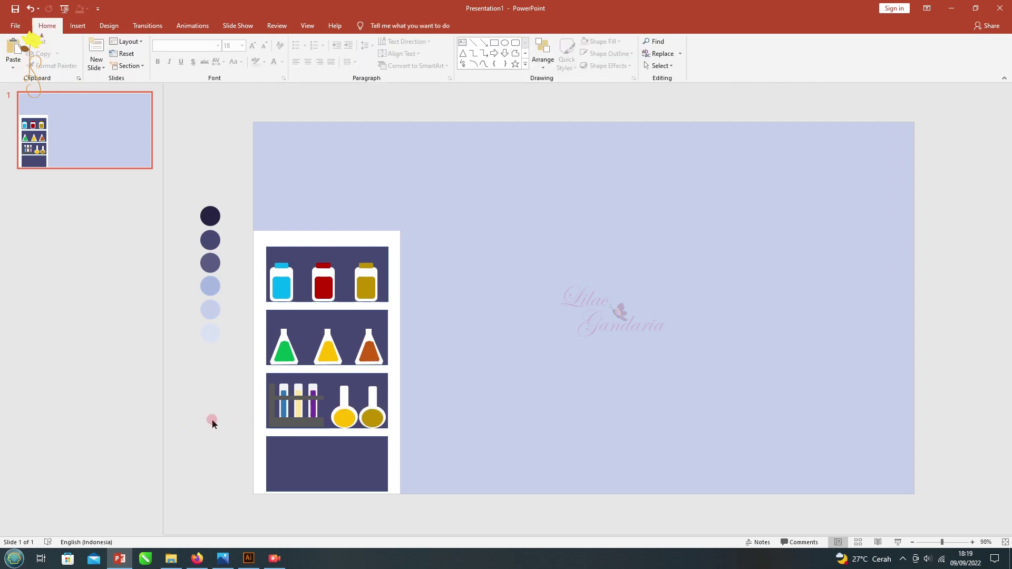
Insert the scientist PNG, shrink it and move it toward the shelf cabinet.
left_click(77, 26)
left_click(82, 60)
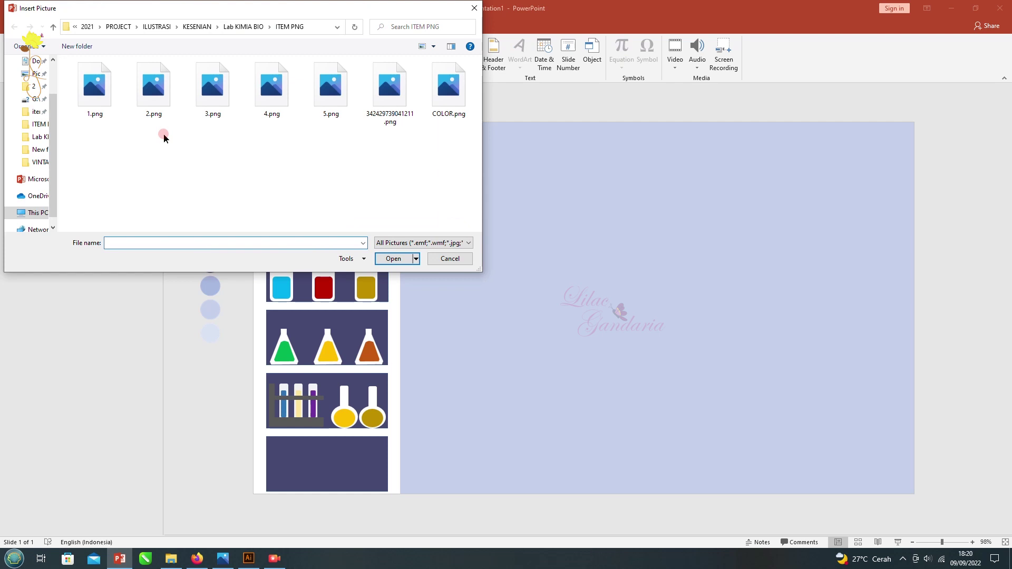
double_click(330, 87)
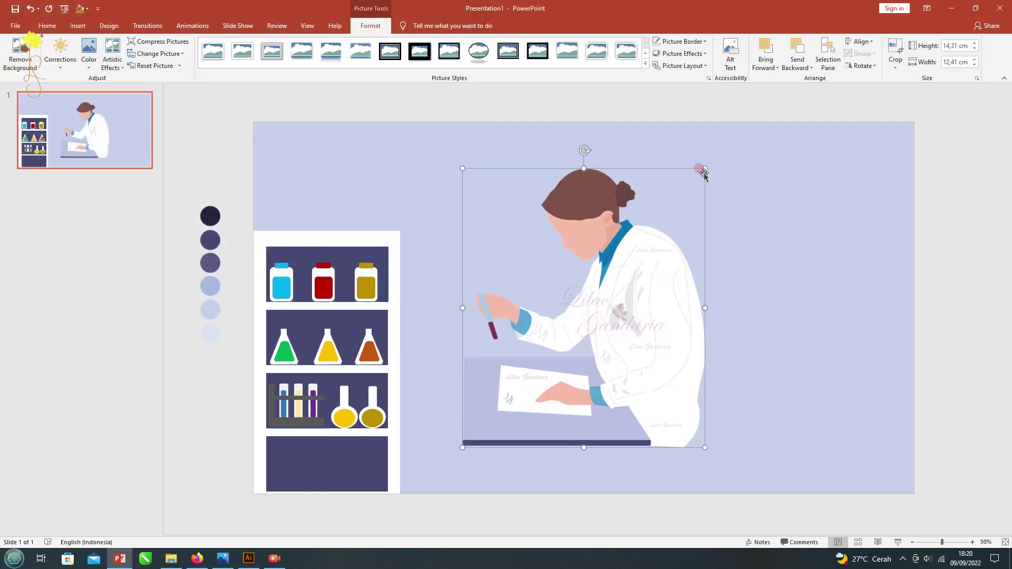
left_click_drag(703, 169, 589, 302)
mouse_move(528, 398)
left_mouse_down()
mouse_move(325, 447)
mouse_move(190, 430)
left_mouse_up()
Raise the shelf cabinet and stand the scientist in front of it at lower left.
left_click_drag(479, 522, 253, 191)
key("ctrl+z")
key("ctrl+z")
key("ctrl+z")
key("ctrl+z")
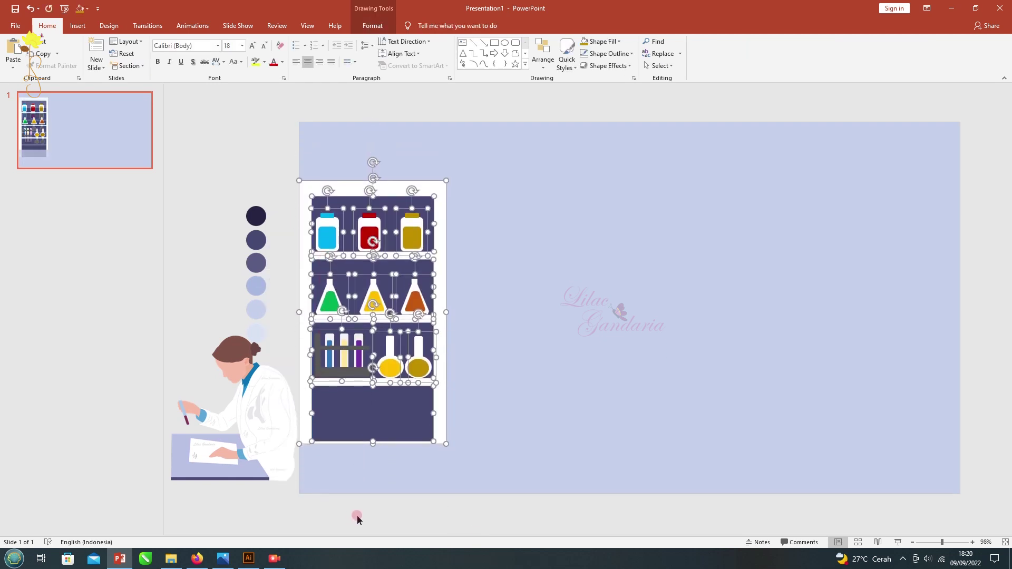
mouse_move(254, 404)
left_mouse_down()
mouse_move(401, 420)
mouse_move(406, 321)
mouse_move(445, 296)
left_mouse_up()
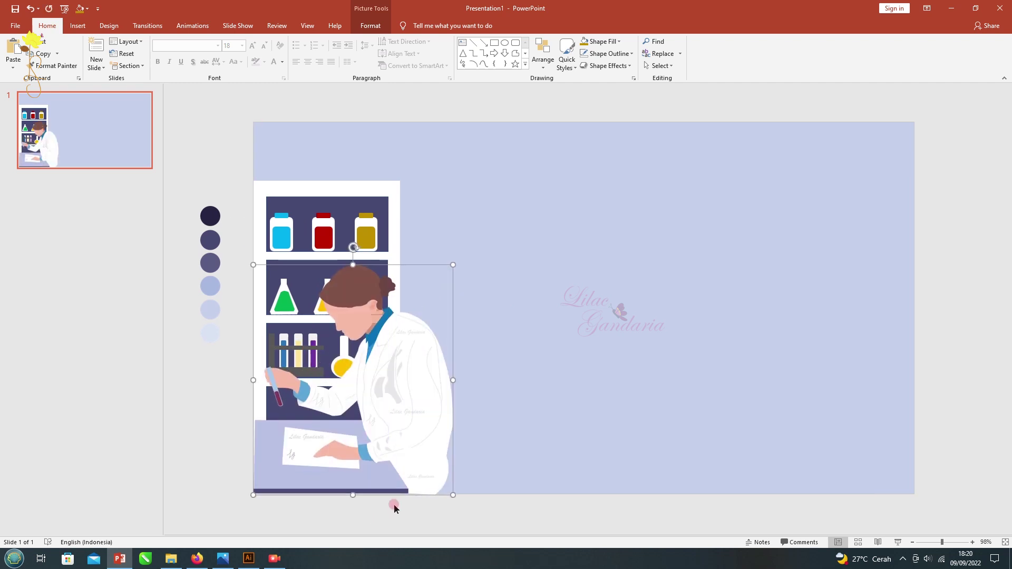
left_click(356, 509)
left_click(80, 26)
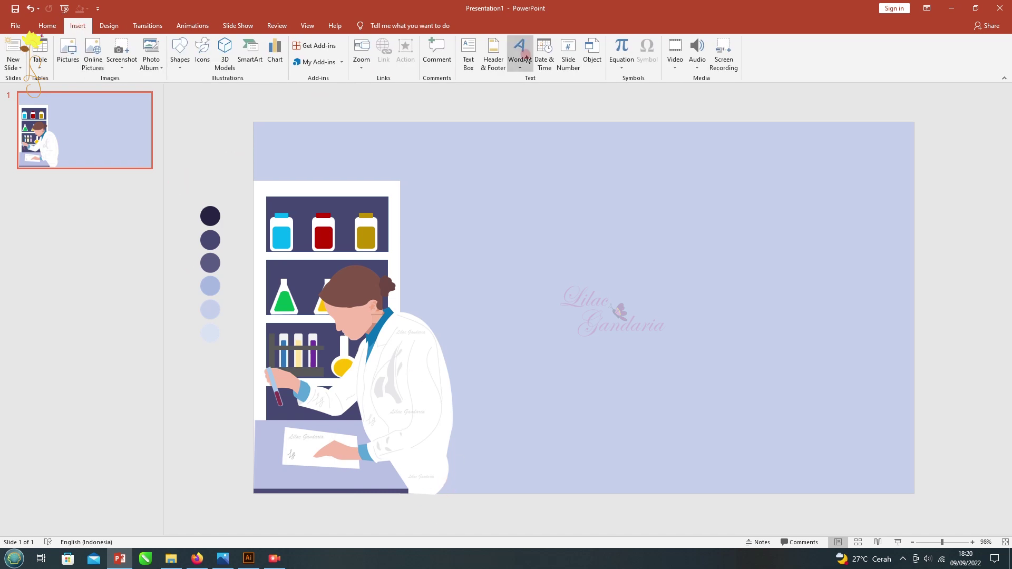
left_click(47, 26)
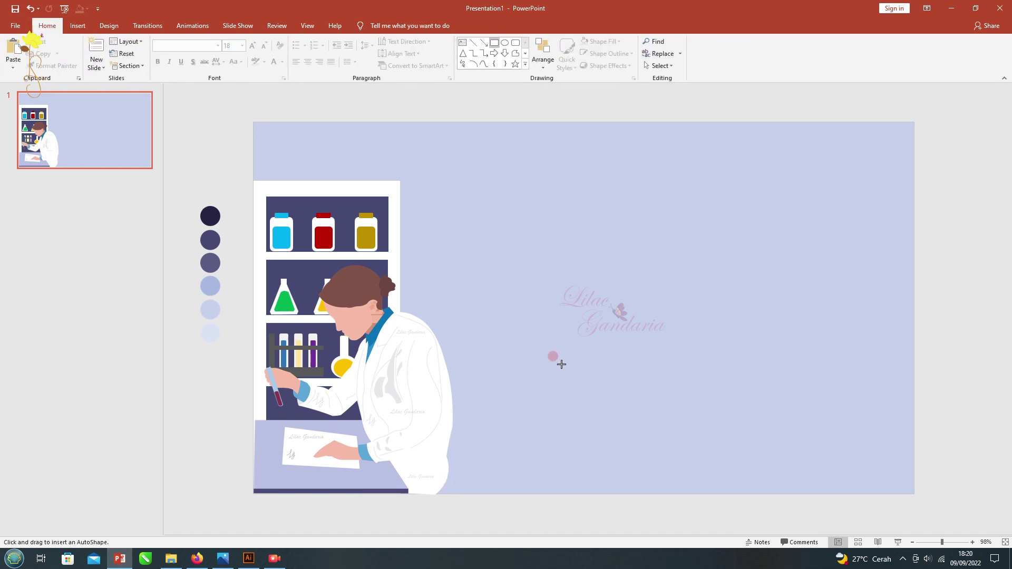
Draw a rectangle at lower right and split it into two drawers with a line.
left_click_drag(555, 359, 914, 494)
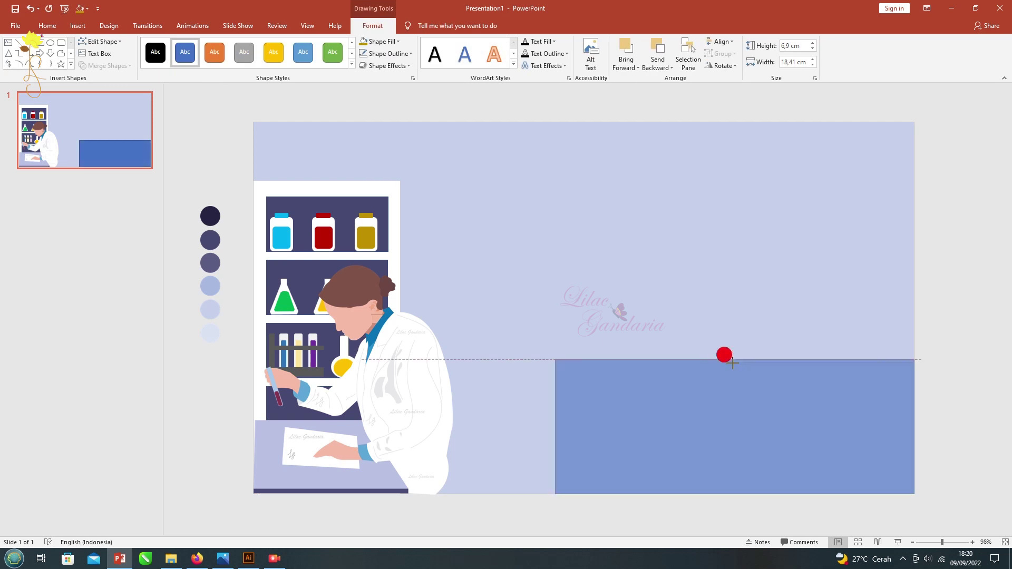
left_click_drag(733, 363, 730, 394)
mouse_move(914, 444)
left_mouse_down()
mouse_move(682, 467)
mouse_move(692, 468)
left_mouse_up()
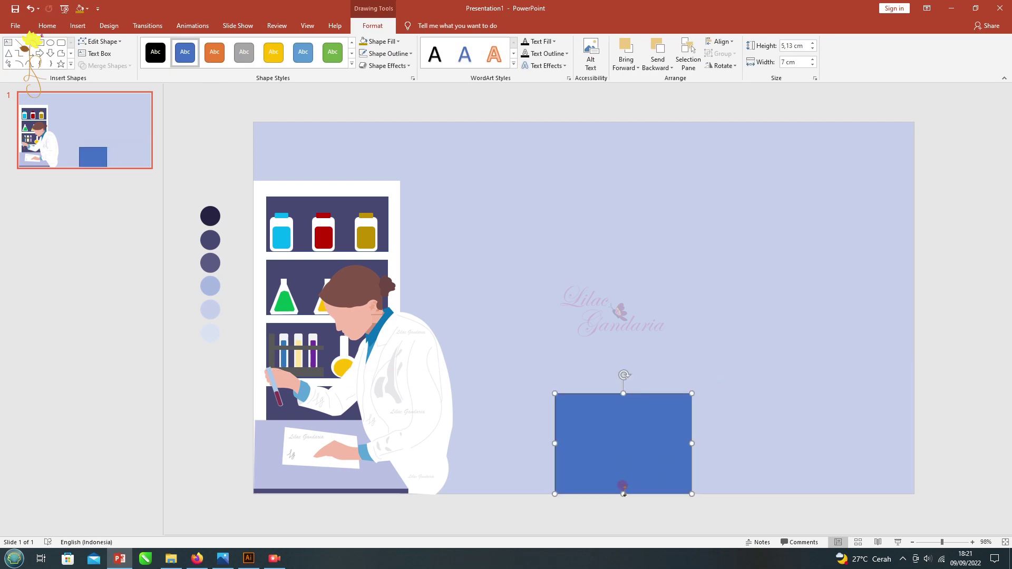
left_click(19, 43)
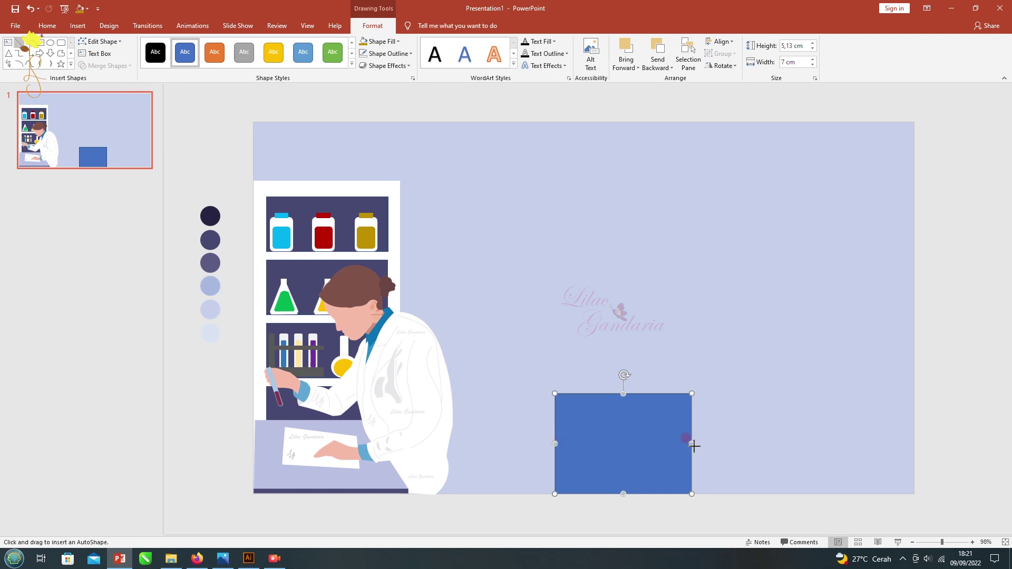
left_click_drag(694, 446, 555, 444)
Fill the drawer rectangle white with a dark outline.
left_click(671, 517)
left_click(644, 474)
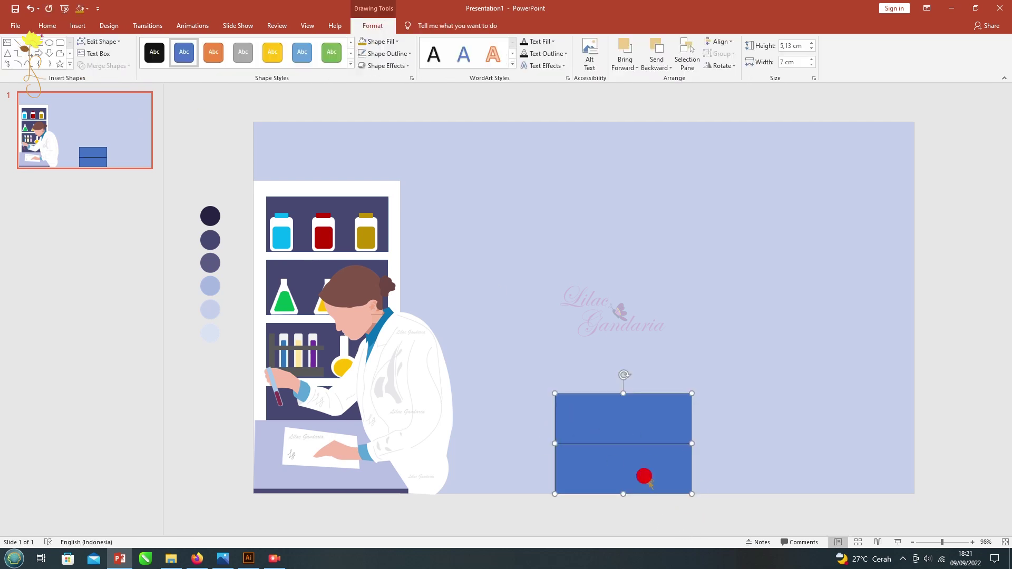
left_click(379, 41)
left_click(361, 58)
left_click(365, 153)
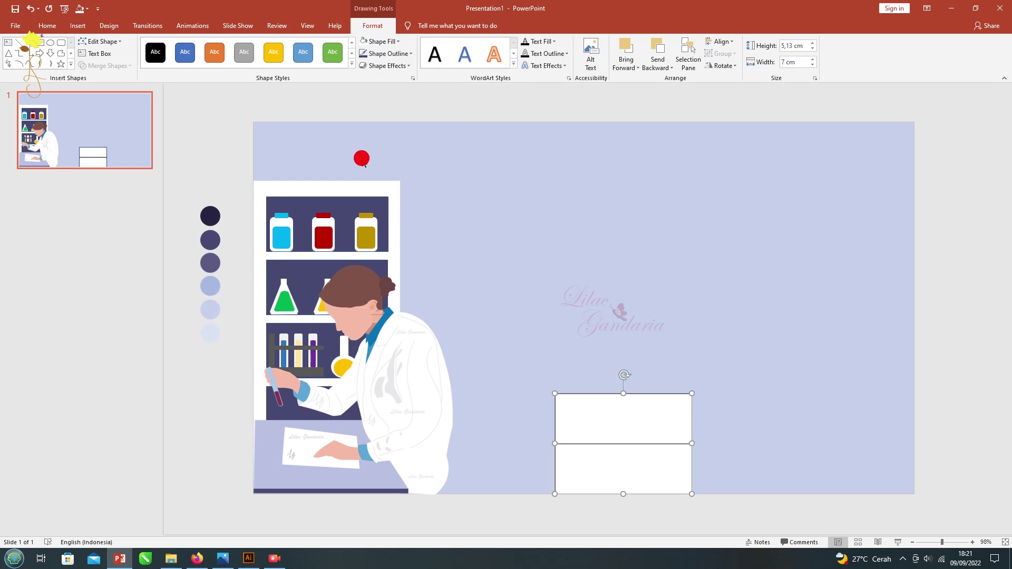
left_click(548, 509)
left_click(601, 444)
left_click(613, 515)
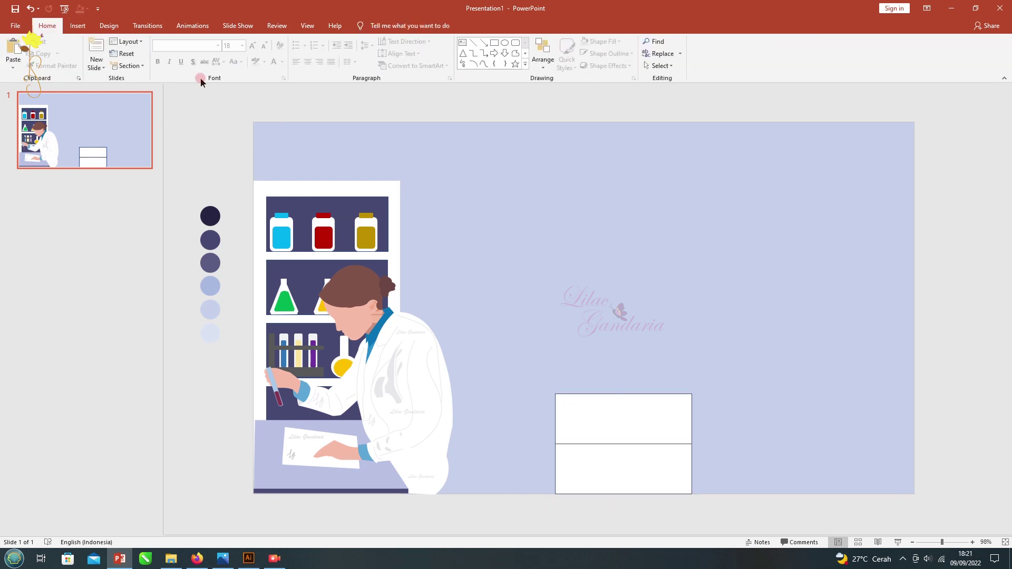
Add an oval knob to each drawer and fill both knobs dark purple.
mouse_move(612, 418)
left_mouse_down()
mouse_move(621, 426)
mouse_move(619, 410)
left_mouse_up()
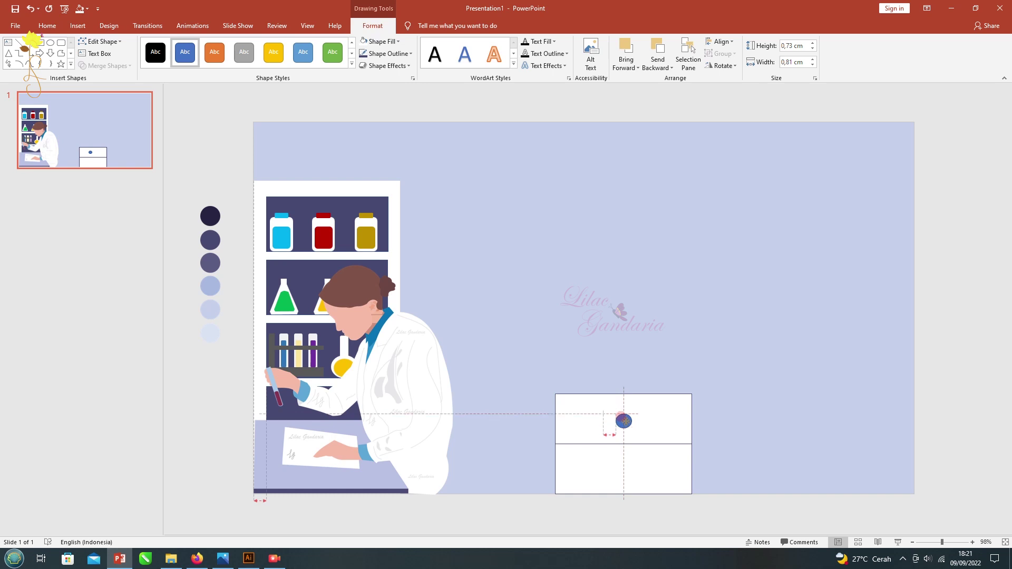
key("ctrl+c")
key("ctrl+v")
left_click_drag(631, 435, 622, 467)
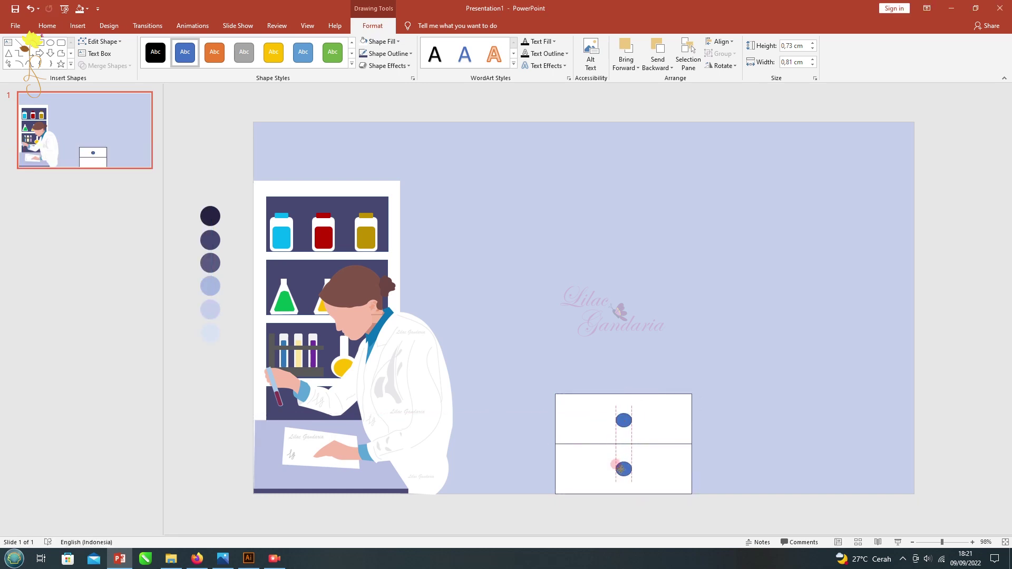
left_click(623, 420, "shift")
left_click(380, 41)
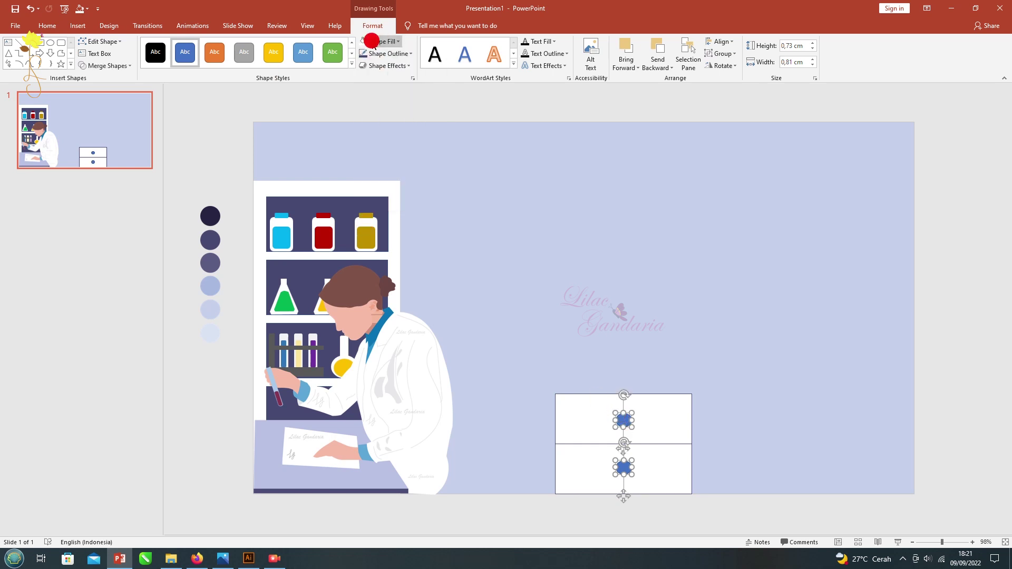
left_click(363, 144)
left_click(640, 476)
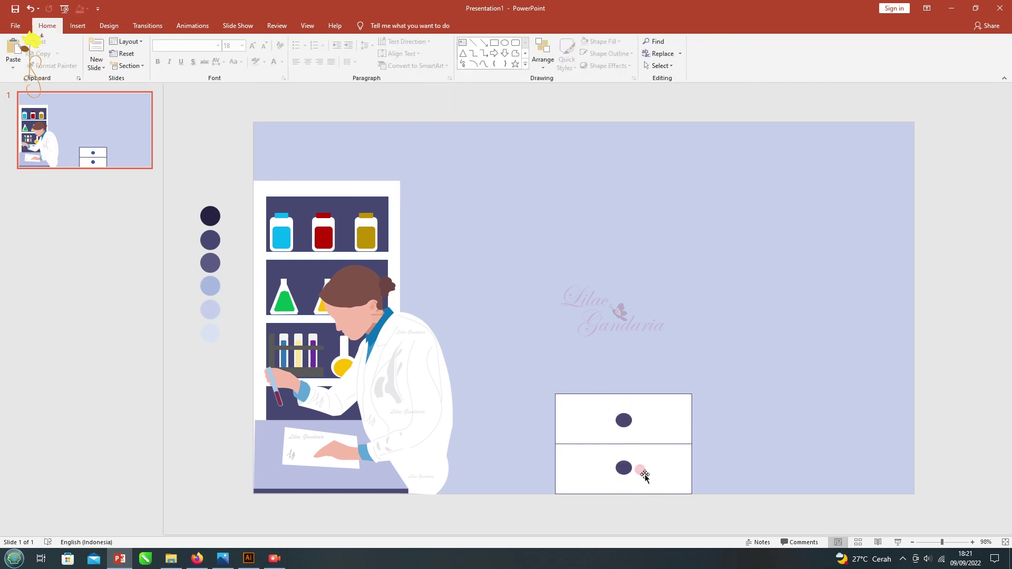
Copy the drawer column into three columns, fitting the third to the slide's right edge.
left_click_drag(705, 515, 524, 343)
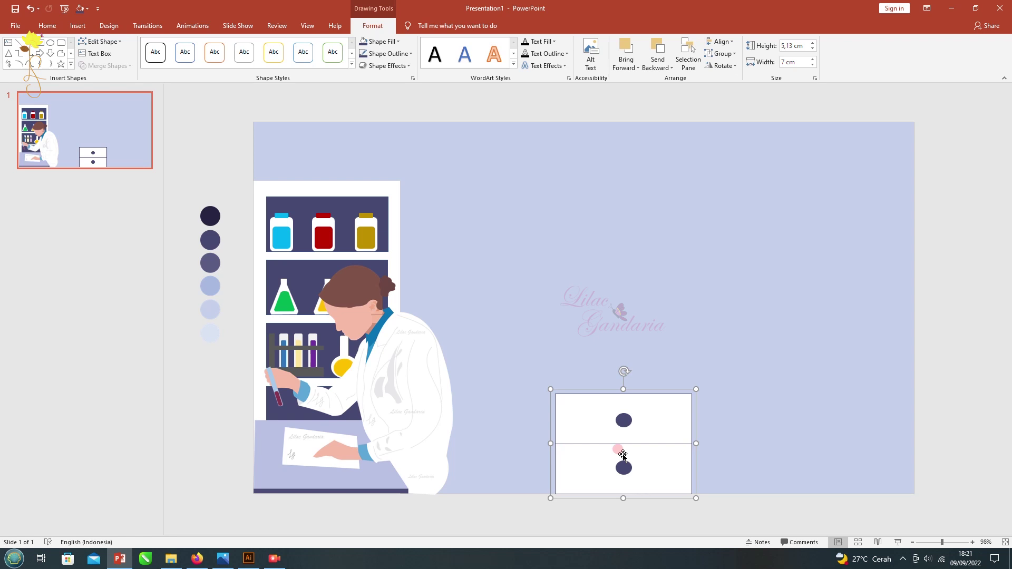
left_click_drag(625, 458, 762, 458)
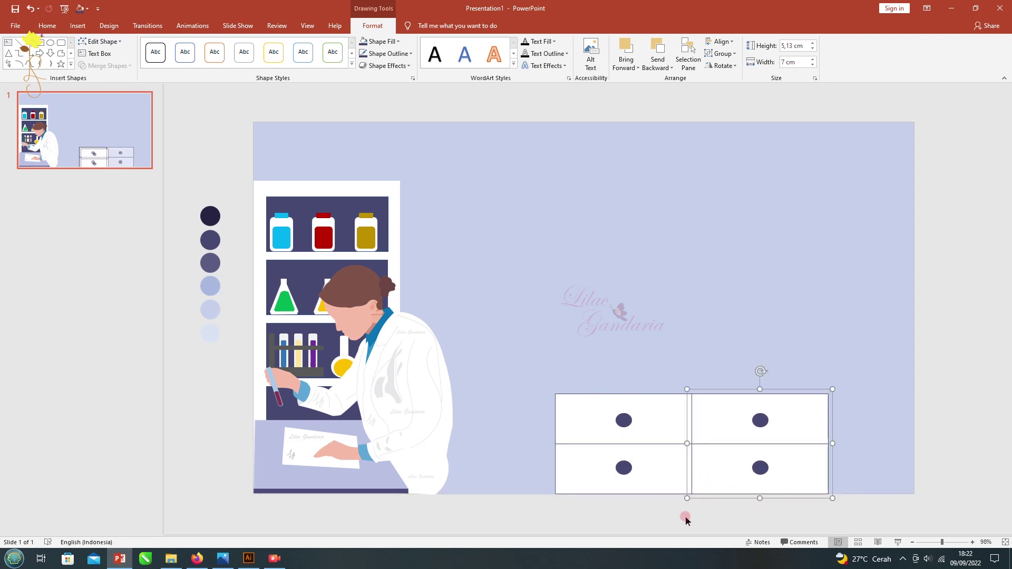
left_click_drag(623, 422, 891, 420)
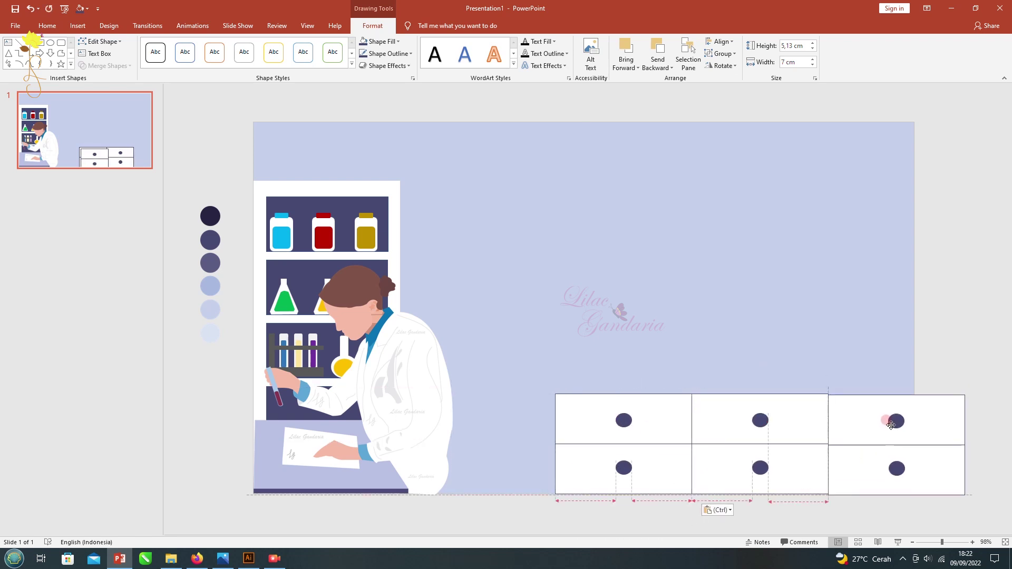
left_click(950, 427)
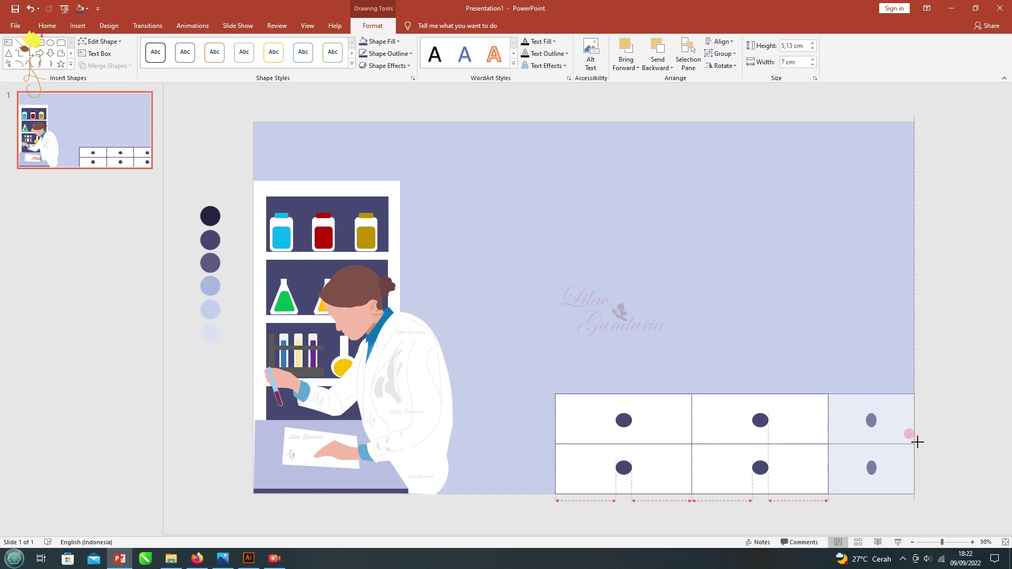
left_click_drag(965, 443, 918, 444)
left_click_drag(937, 510, 479, 349)
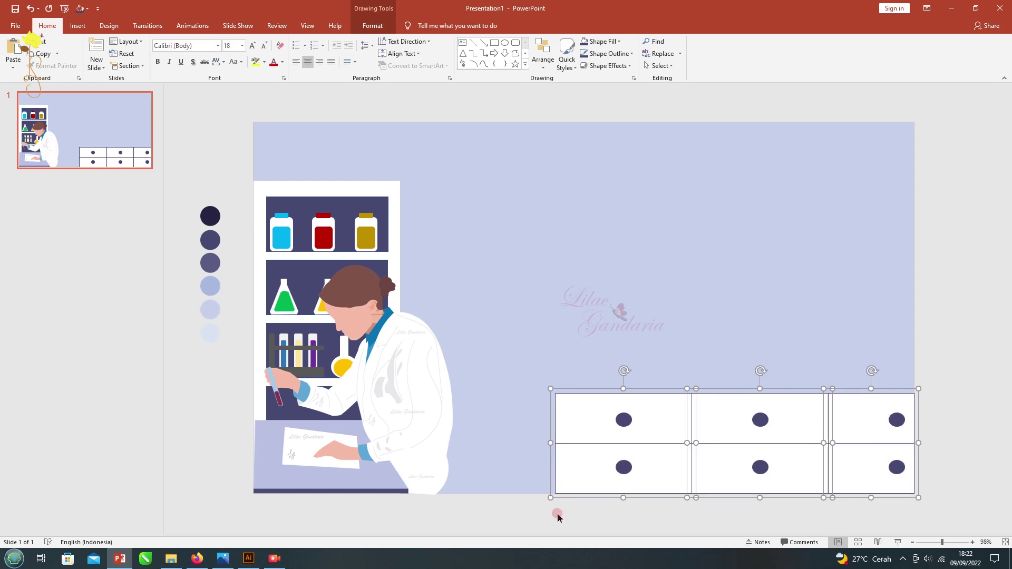
left_click(554, 508)
left_click(77, 25)
Insert the masked scientist with a test tube, shrink it and set it above the drawers.
left_click(74, 49)
double_click(273, 96)
key("Delete")
left_click(77, 26)
left_click(74, 50)
double_click(375, 87)
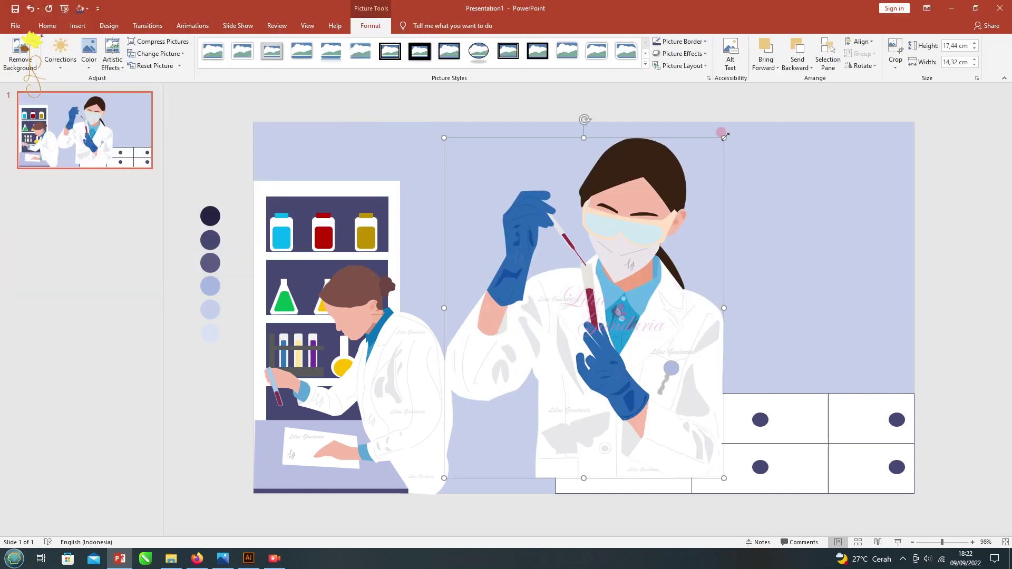
left_click_drag(725, 137, 616, 269)
left_click_drag(532, 369, 675, 370)
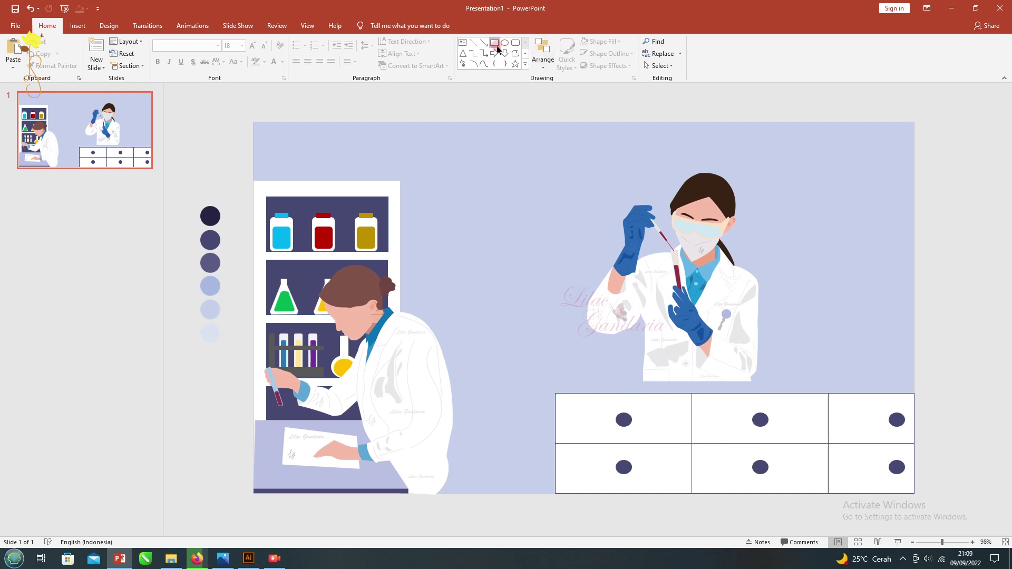
Draw a blue rectangle over the lower drawers and edit its points to slant the left end.
left_click_drag(672, 420, 914, 494)
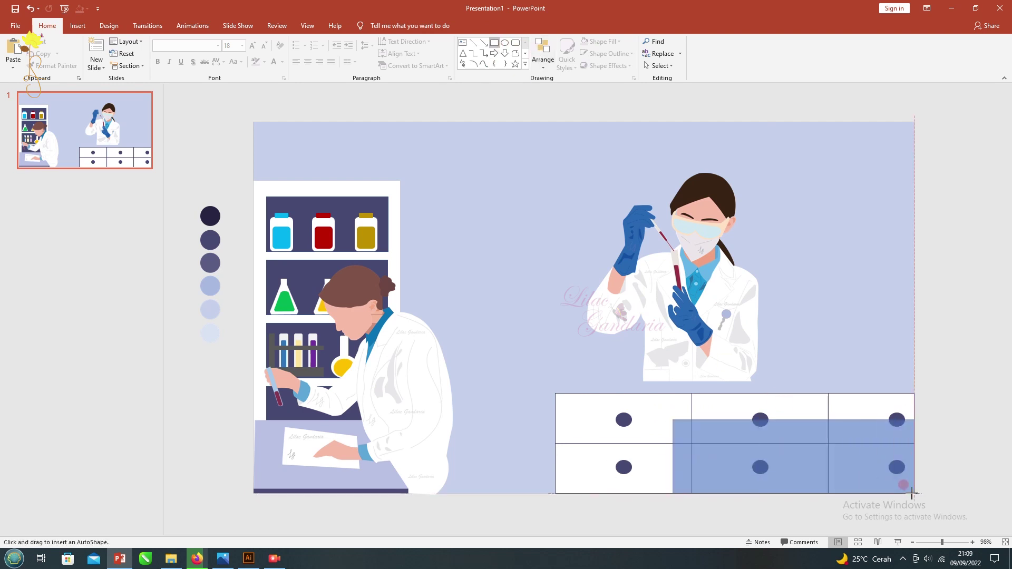
right_click(699, 443)
left_click(748, 278)
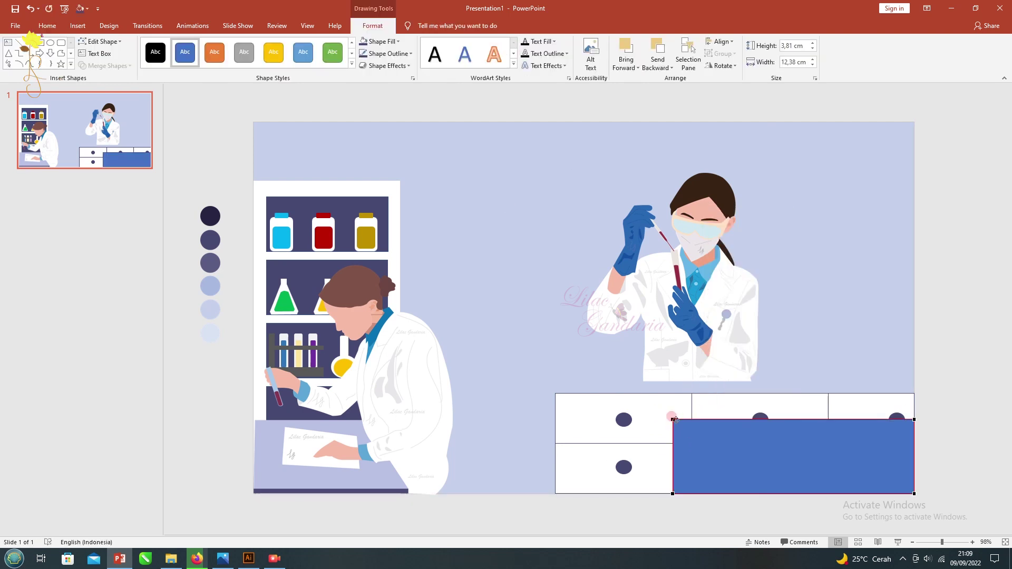
left_click_drag(698, 452, 701, 459)
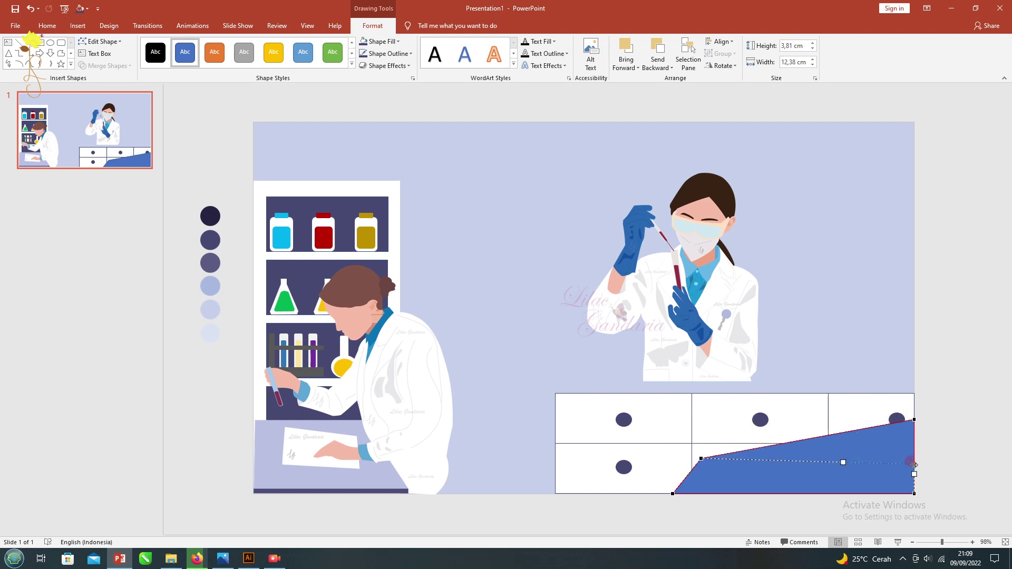
left_click_drag(915, 465, 915, 464)
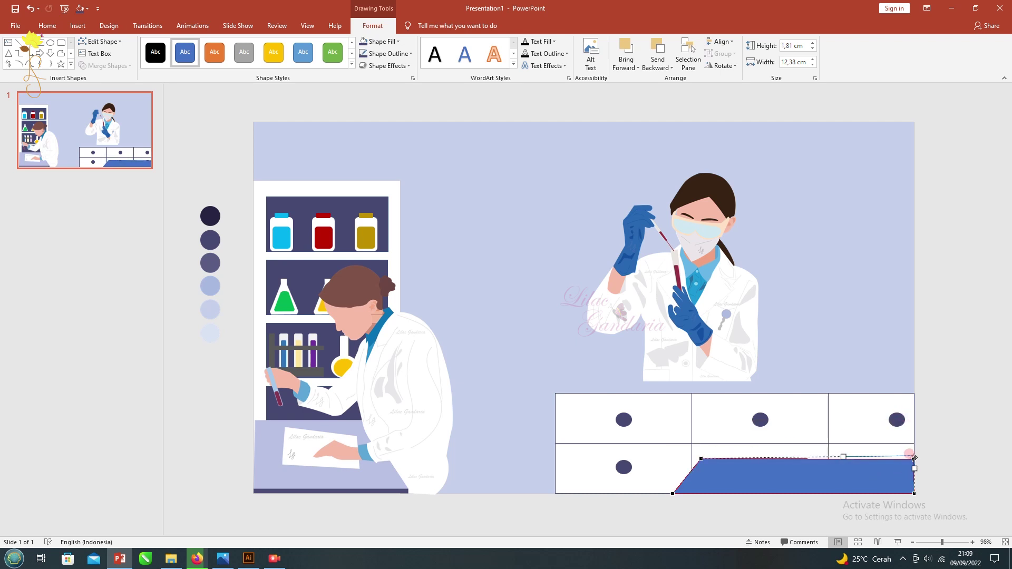
left_click_drag(913, 456, 915, 458)
left_click_drag(700, 458, 695, 455)
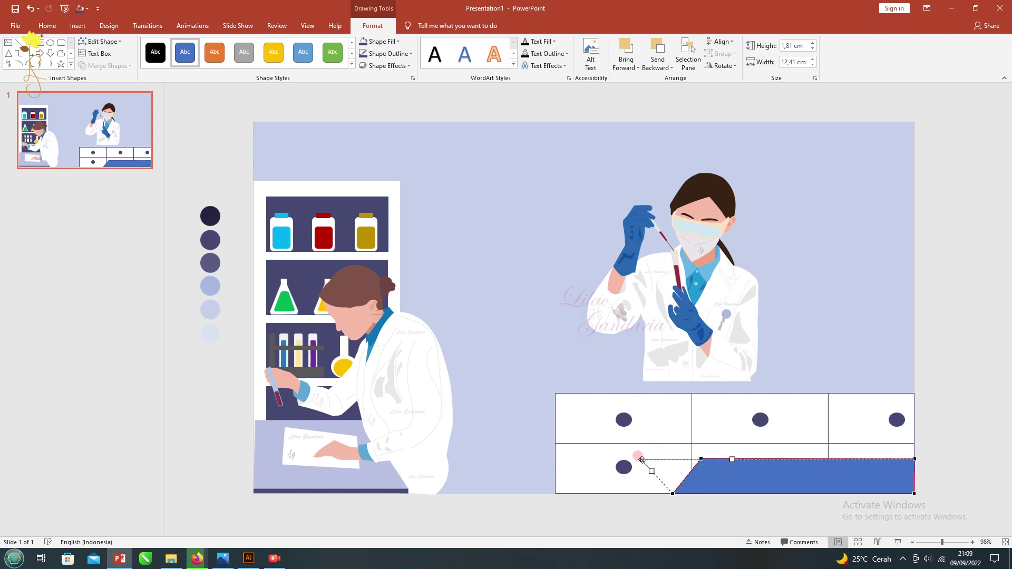
left_click_drag(660, 455, 634, 465)
left_click_drag(916, 457, 914, 462)
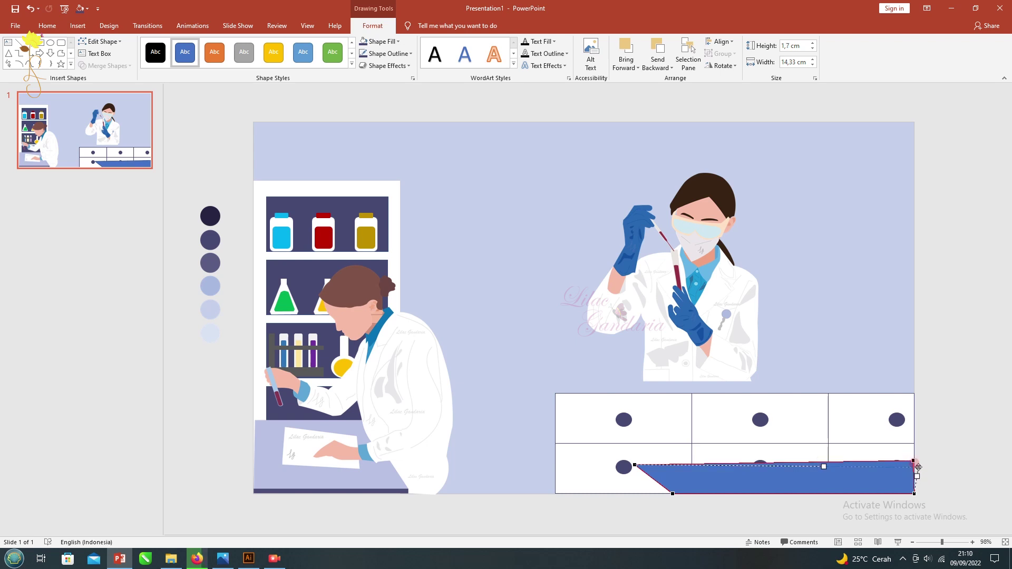
left_click_drag(915, 467, 914, 462)
left_click(713, 503)
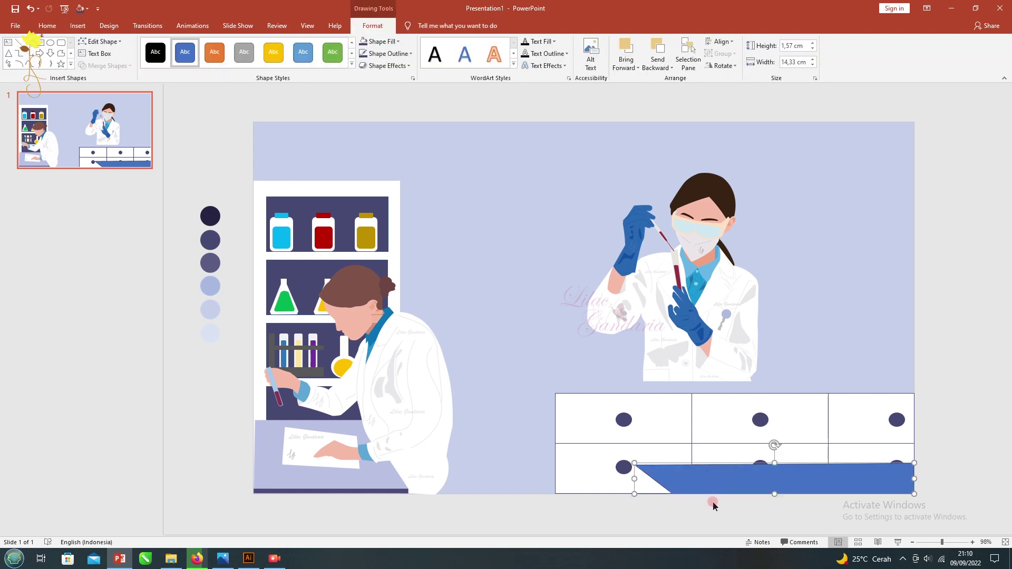
Draw a thin freeform strip along the slanted edge and adjust its points.
scroll(979, 546, "up", 10)
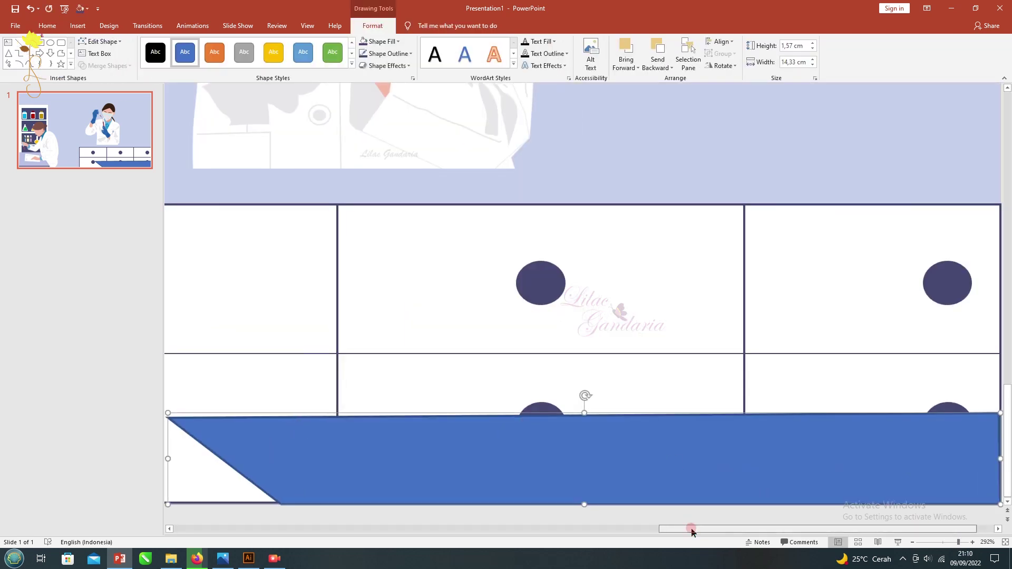
left_click(220, 529)
left_click(198, 91)
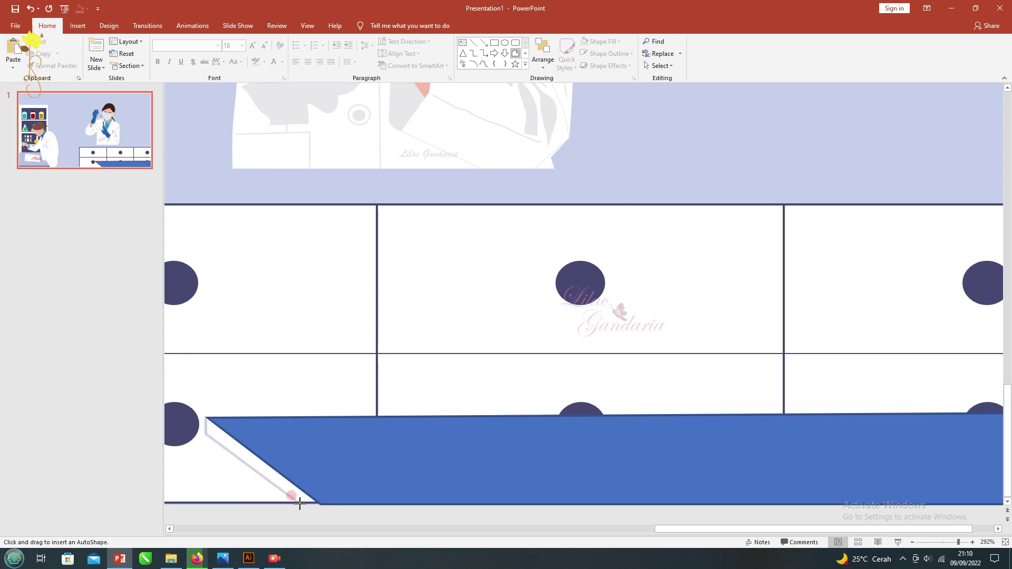
left_click(208, 420)
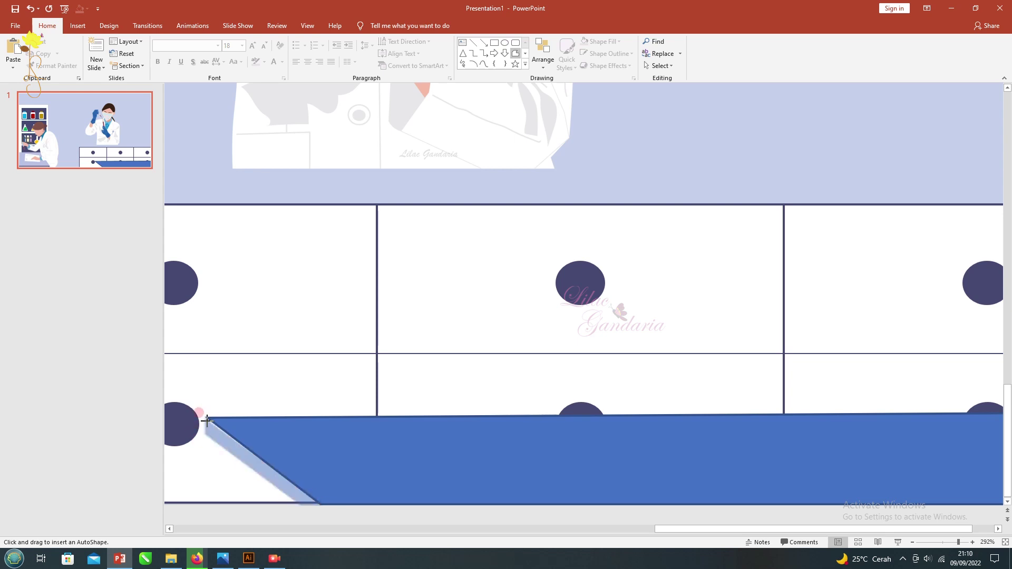
left_click(205, 419)
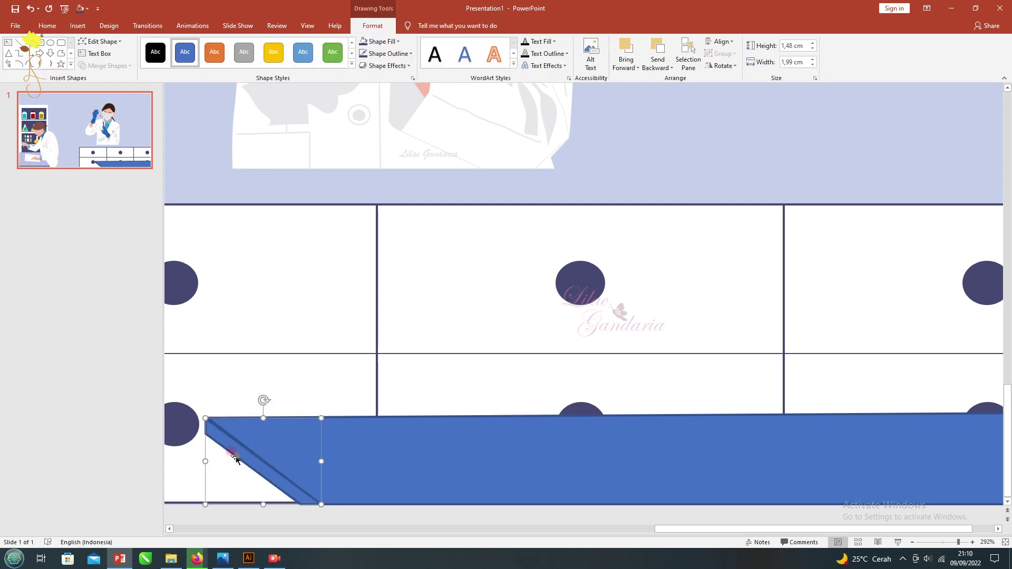
left_click(261, 394)
left_click(316, 486)
right_click(213, 424)
left_click(238, 298)
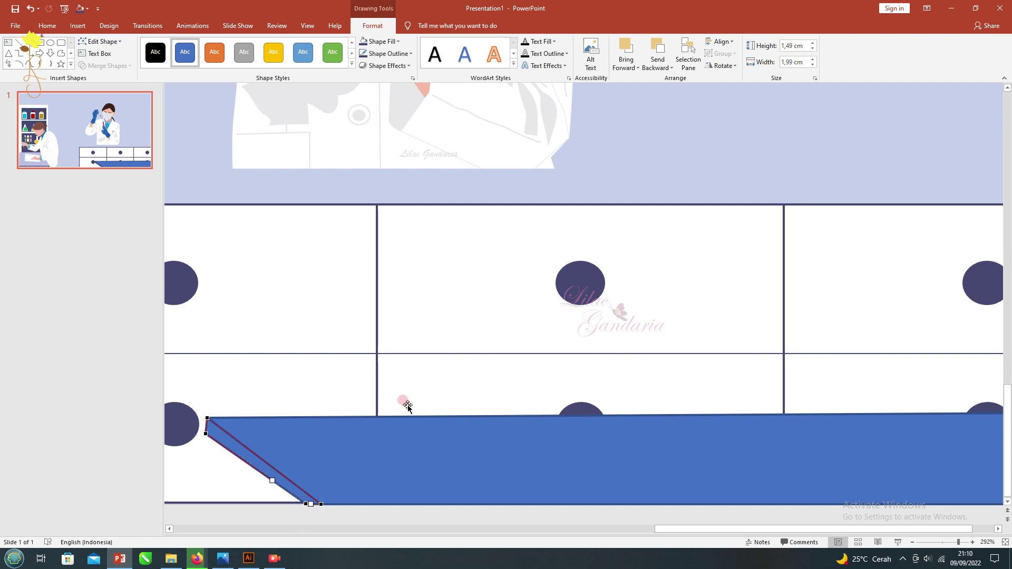
left_click_drag(959, 542, 939, 542)
Fill the blue panel light grey and the diagonal strip a darker grey.
left_click(698, 470)
left_click(373, 26)
left_click(389, 42)
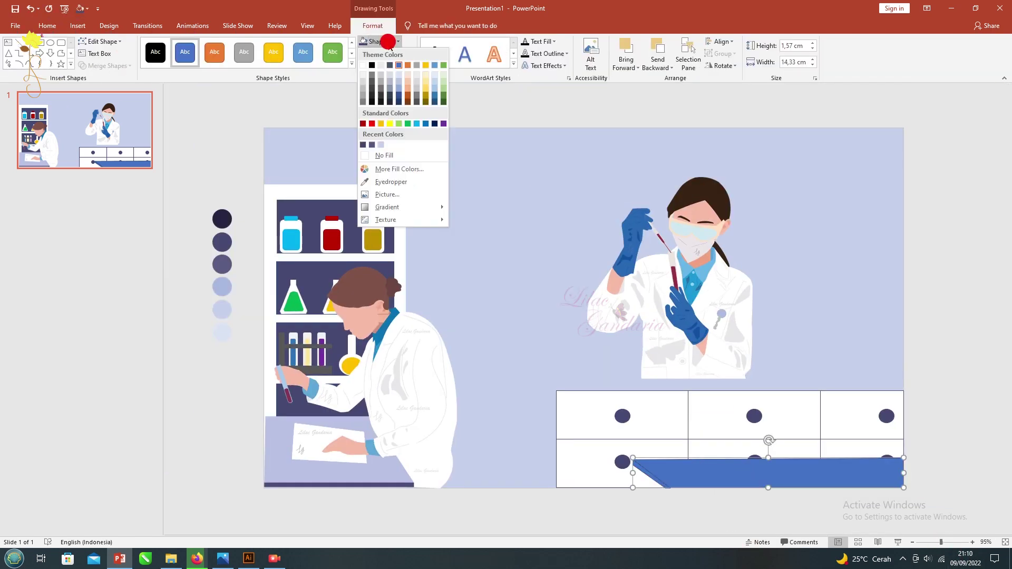
left_click(364, 78)
left_click(389, 42)
left_click(365, 78)
left_click(656, 479)
left_click(379, 42)
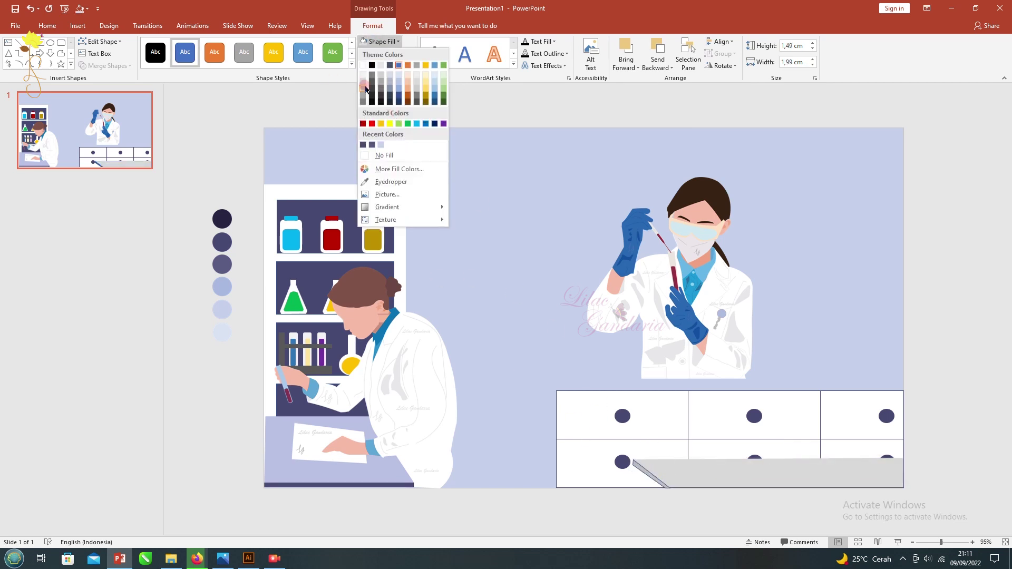
left_click(373, 101)
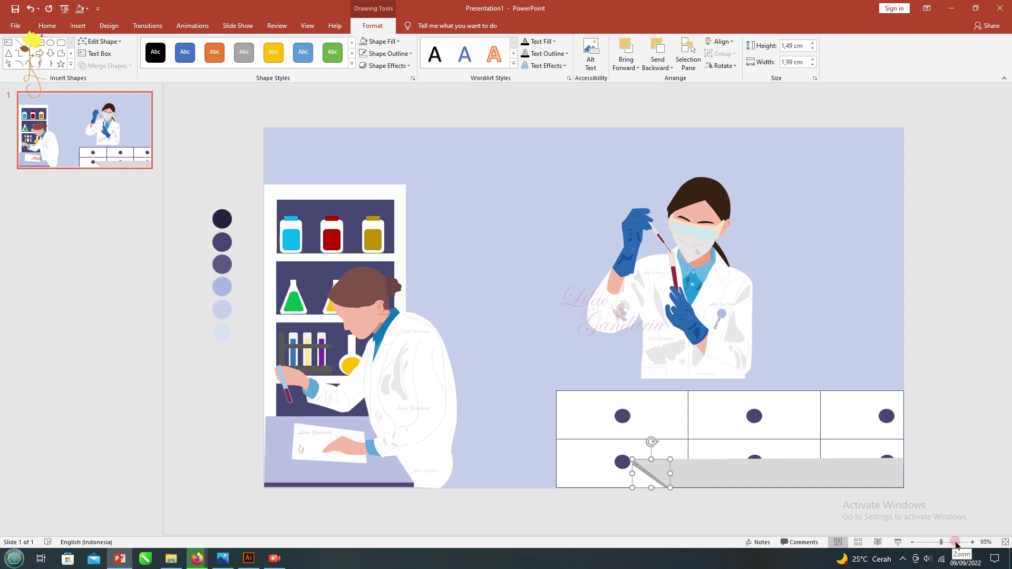
Widen the grey tabletop to the left and move the masked scientist down behind it.
left_click(956, 542)
right_click(610, 490)
left_click(643, 339)
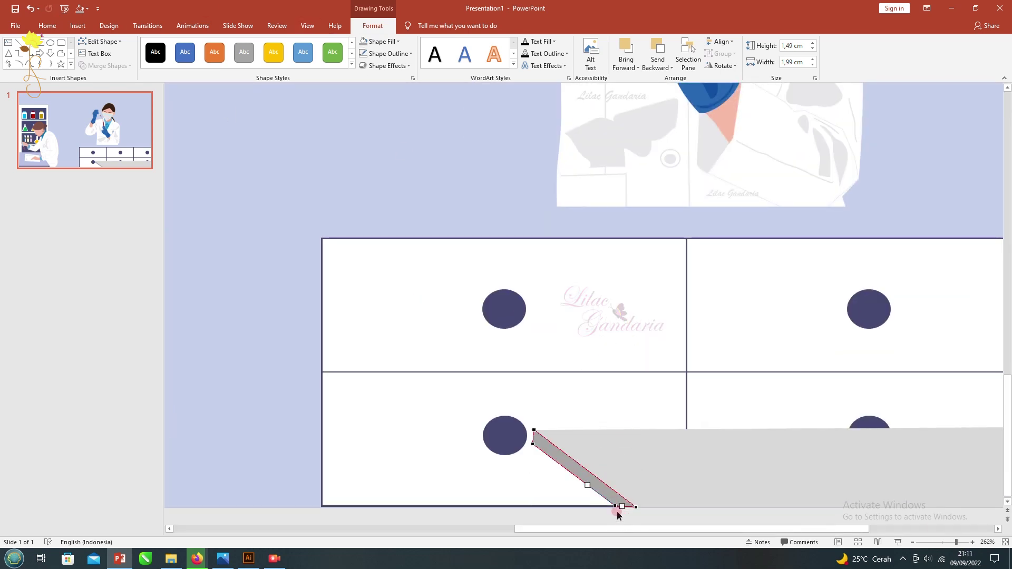
left_click(618, 515)
left_click(926, 542)
left_click(890, 481)
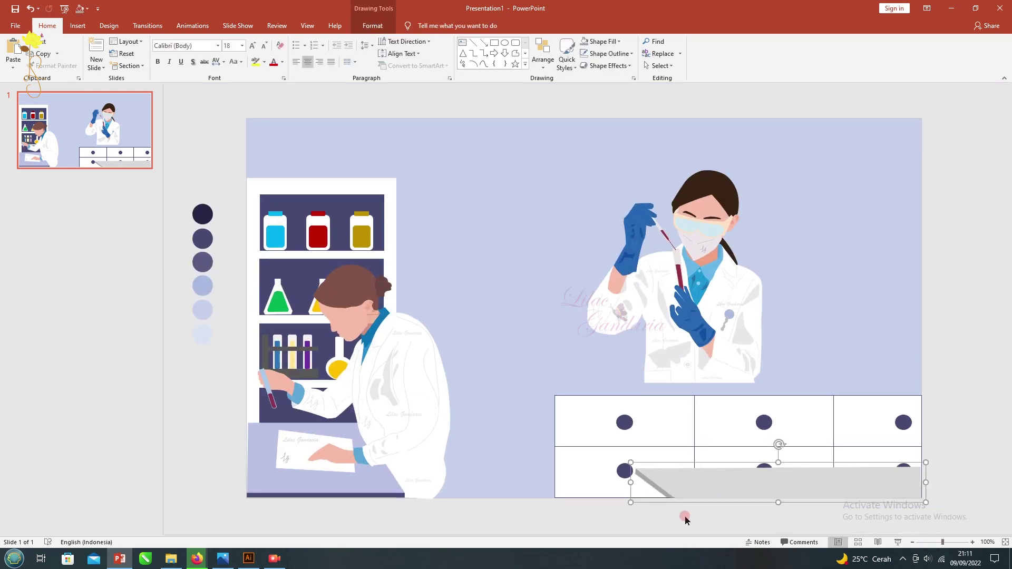
left_click_drag(631, 462, 599, 458)
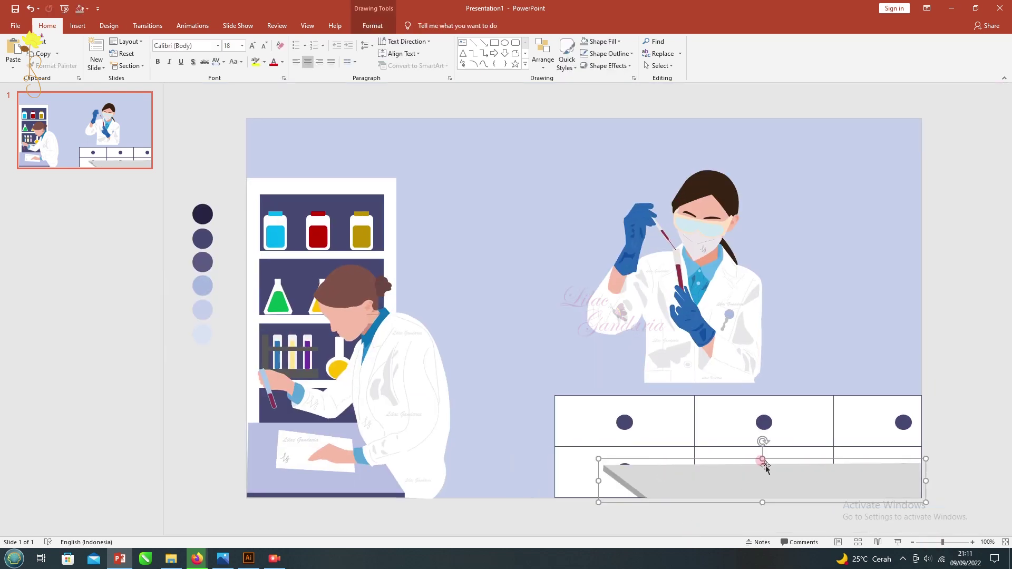
left_click_drag(685, 296, 757, 376)
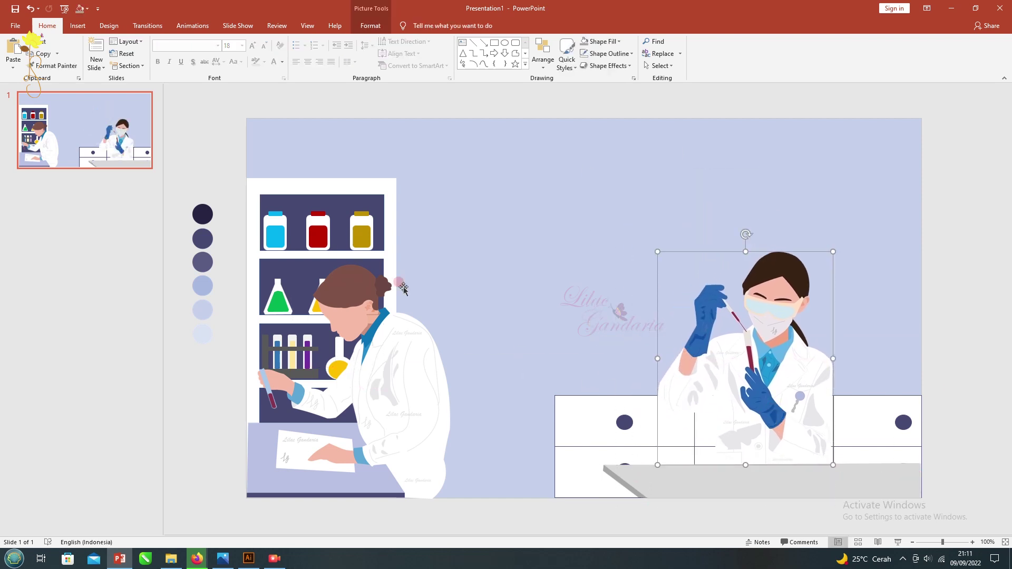
Insert the equipment pictures 1.png through 3.png.
left_click(78, 25)
left_click(77, 47)
left_click(95, 90)
left_click(219, 95, "shift")
left_click(393, 258)
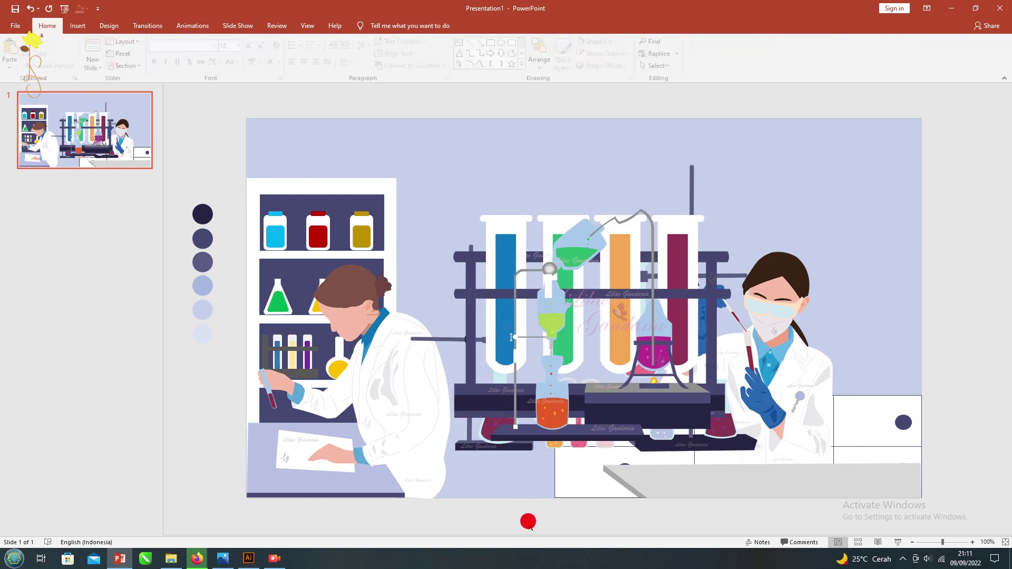
Place the flask stand and test-tube rack on the right-hand bench, enlarging the stand slightly.
mouse_move(653, 353)
left_mouse_down()
mouse_move(509, 409)
mouse_move(708, 490)
left_mouse_up()
left_click(465, 340)
left_click_drag(471, 348, 750, 432)
left_click_drag(899, 343, 908, 334)
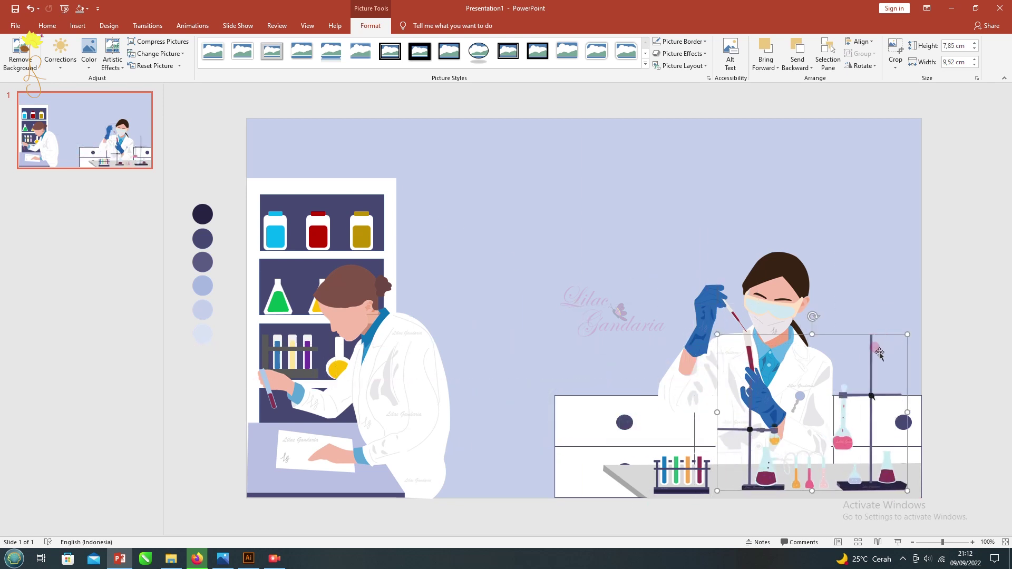
left_click_drag(682, 474, 682, 464)
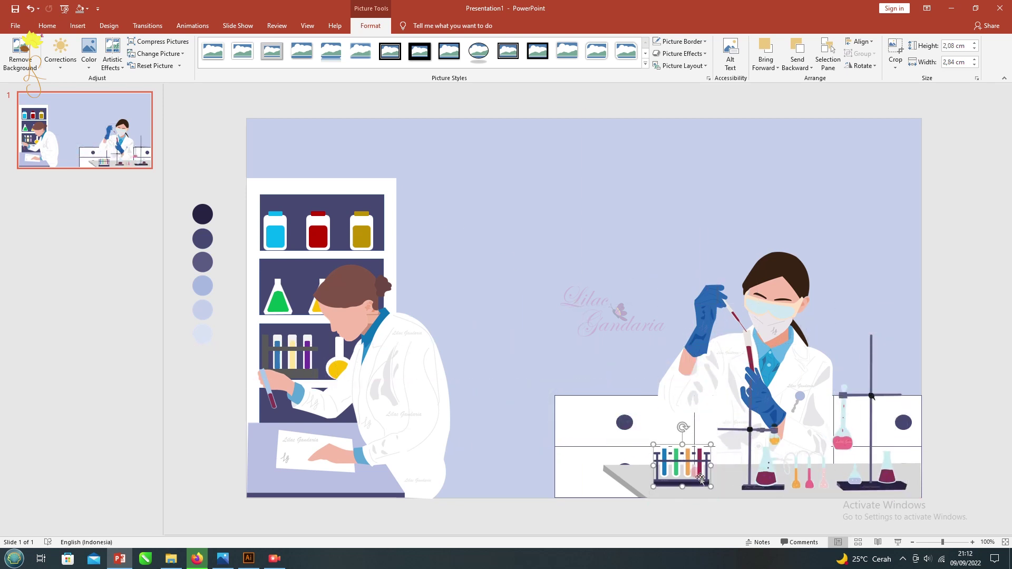
Insert the microscope sticker image, shrink it and place it bottom-left beside the seated scientist.
left_click(78, 26)
left_click(71, 53)
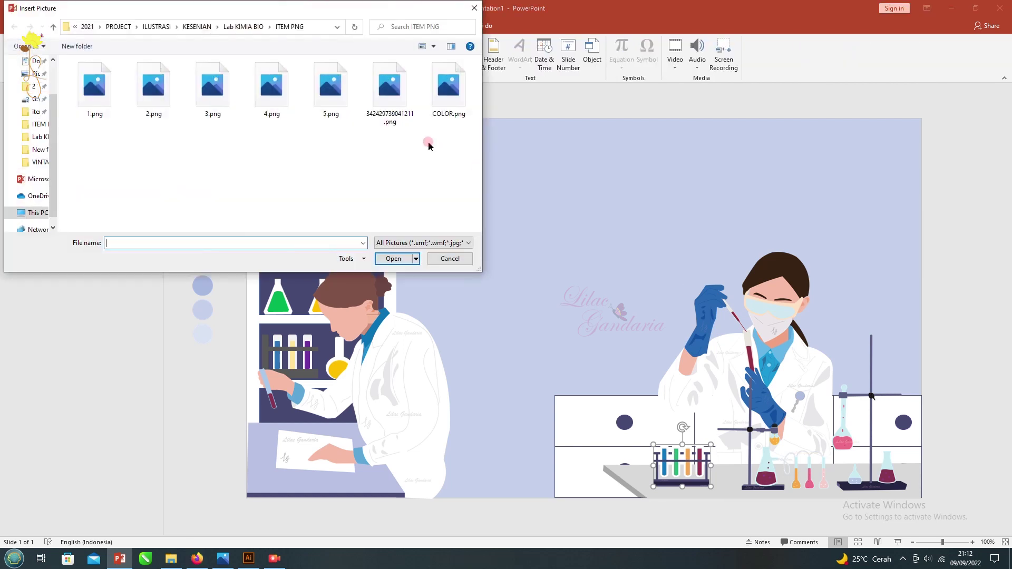
left_click(100, 104)
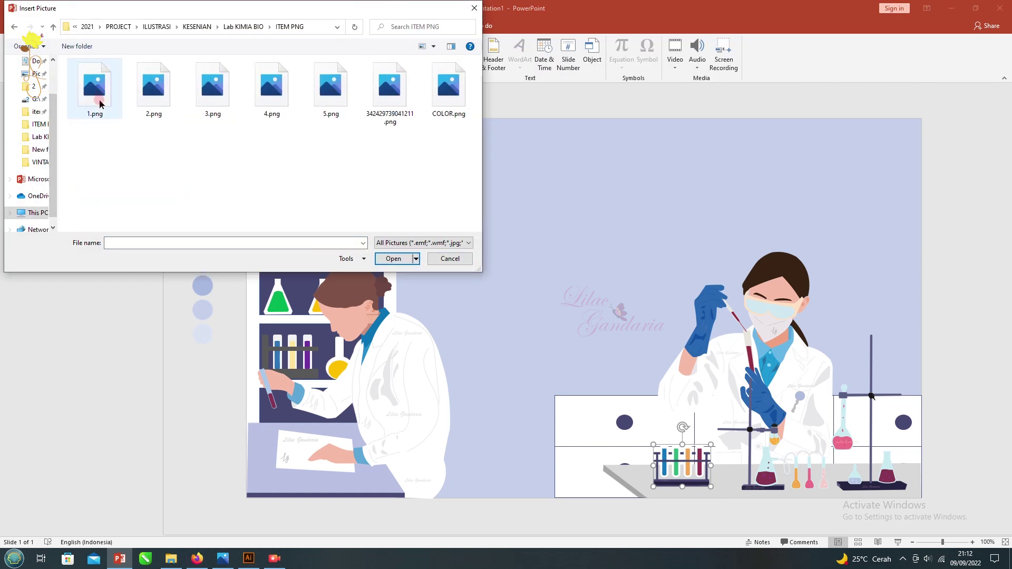
left_click(37, 149)
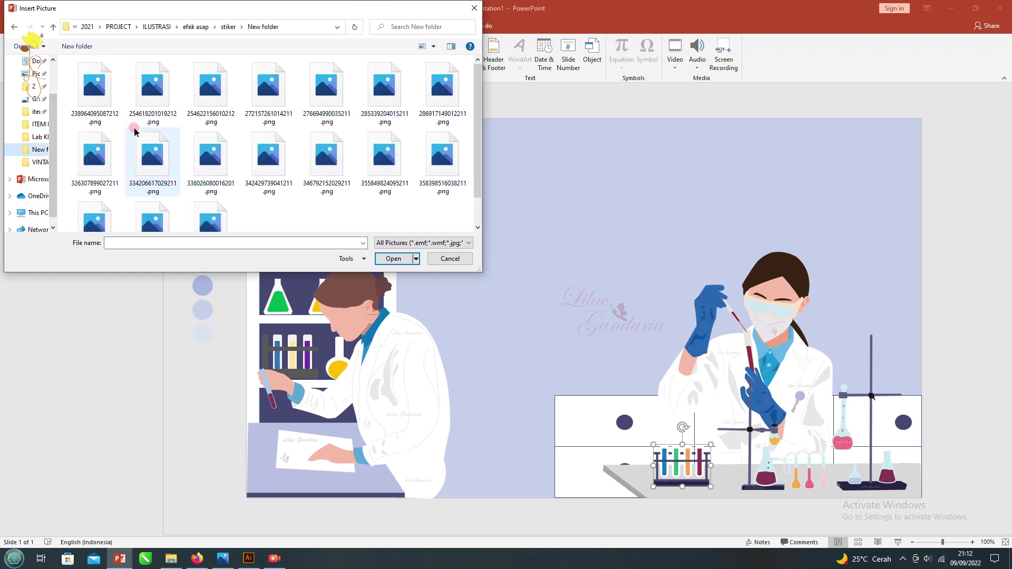
double_click(152, 92)
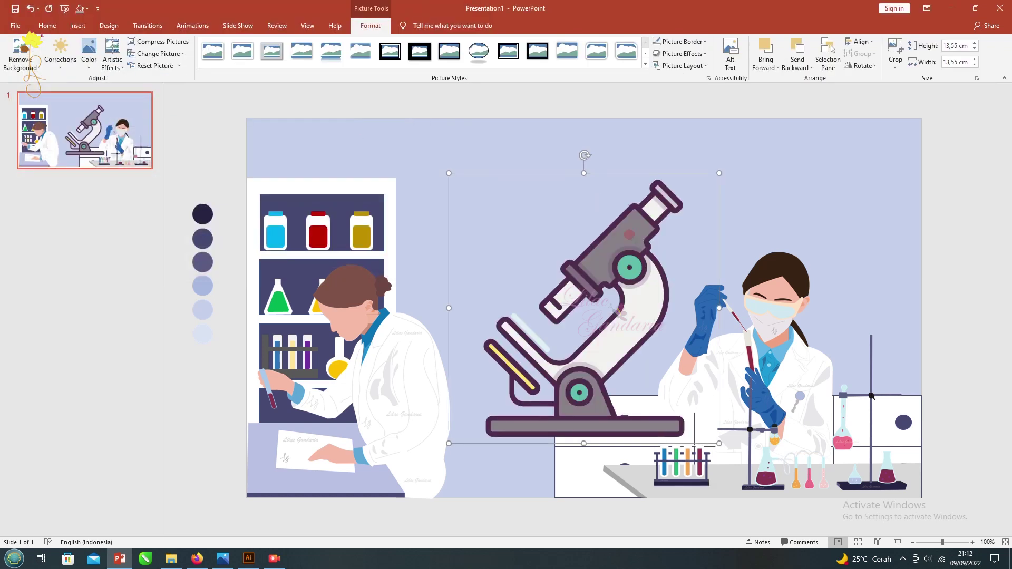
mouse_move(719, 172)
left_mouse_down()
mouse_move(540, 354)
mouse_move(297, 441)
left_mouse_up()
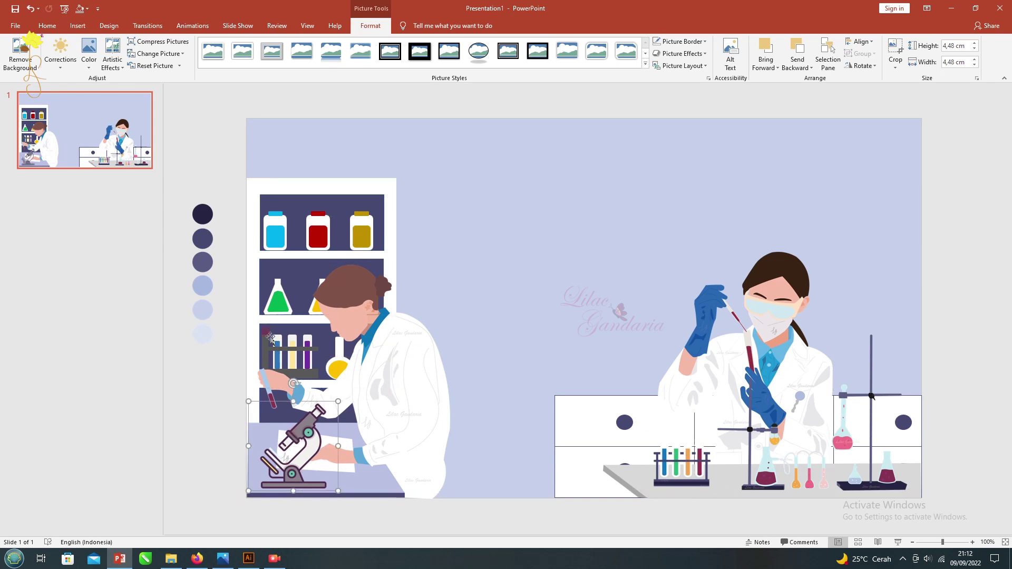
left_click_drag(214, 142, 438, 390)
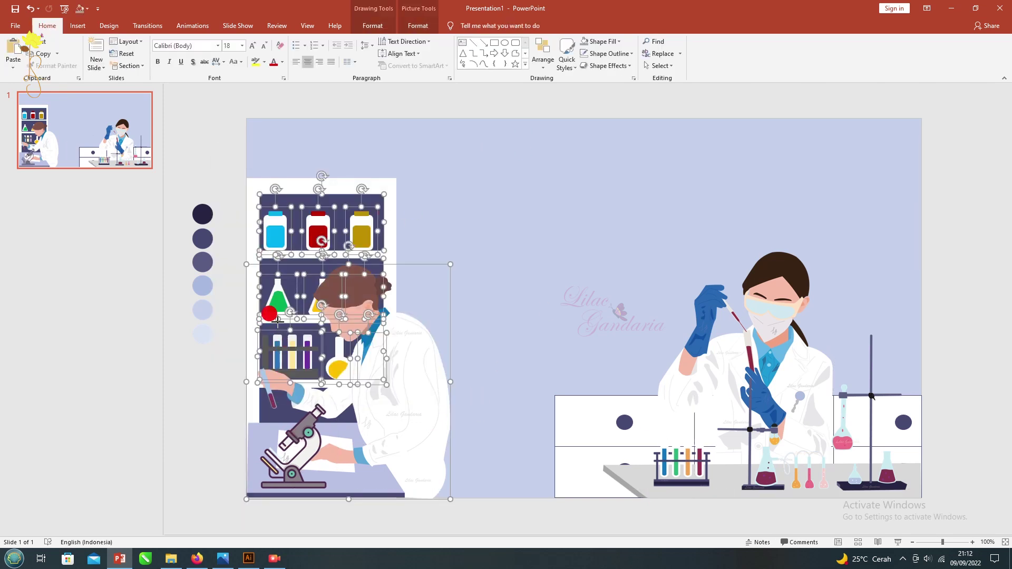
Give the shelf bottles and flasks an outer shadow, keeping the seated scientist in front.
left_click(154, 311)
left_click(338, 357)
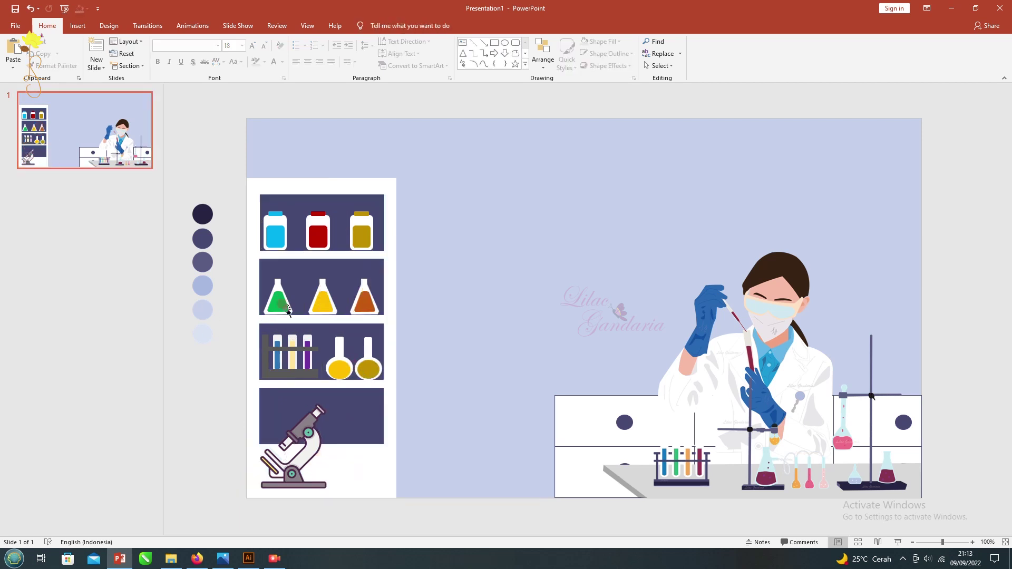
key("ctrl+z")
left_click(275, 232, "shift")
left_click(318, 232, "shift")
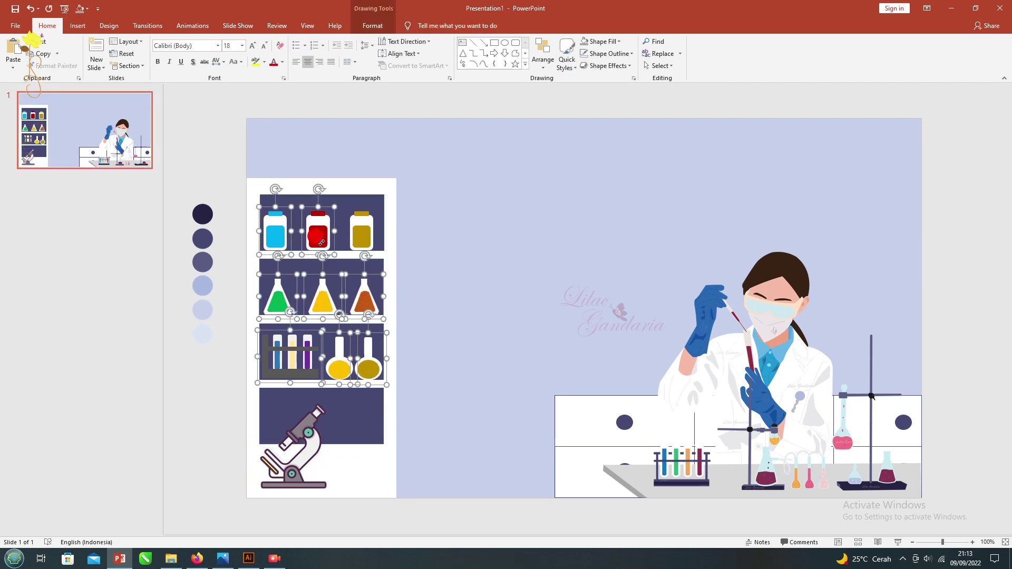
left_click(361, 232, "shift")
left_click(606, 65)
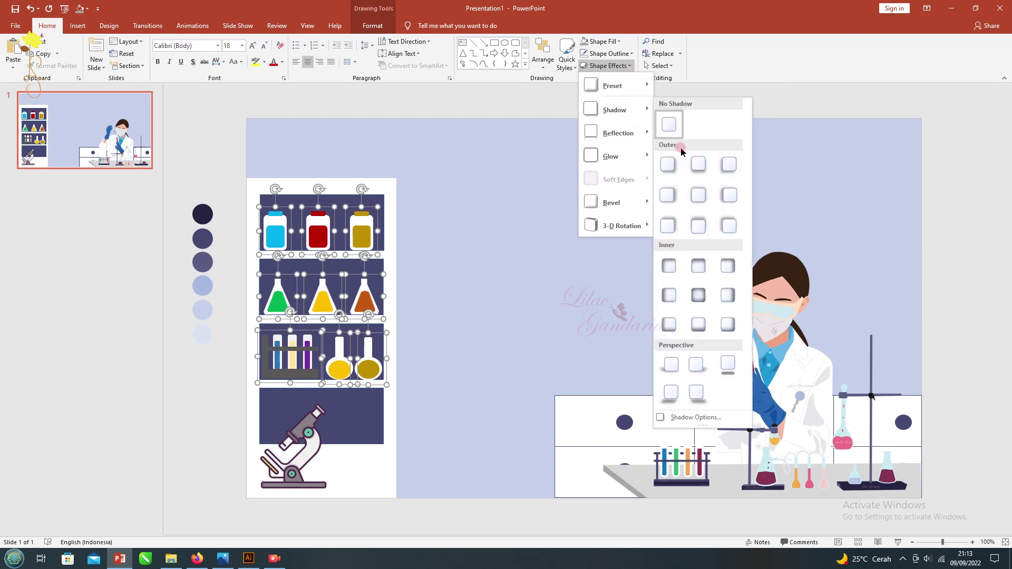
mouse_move(615, 109)
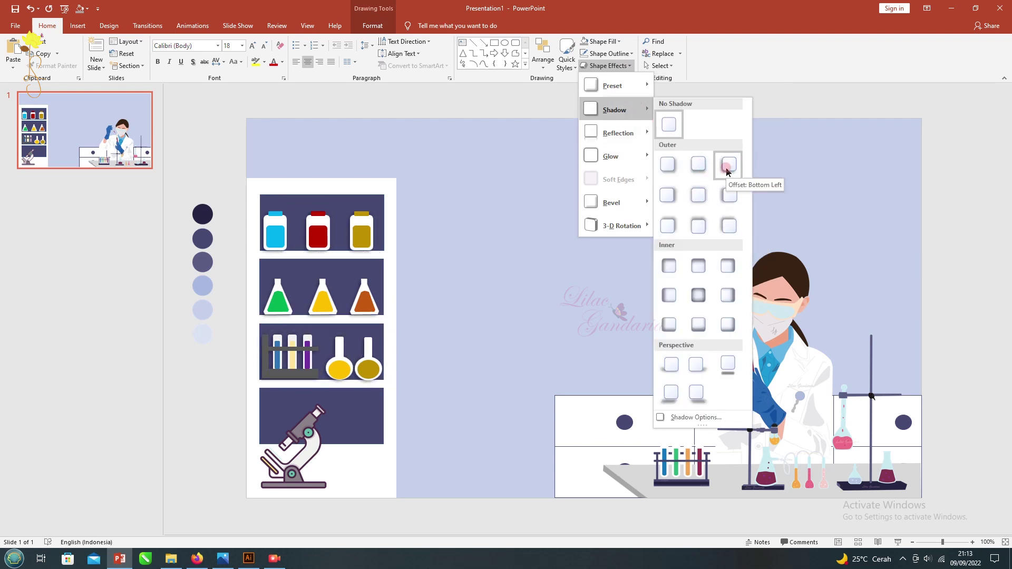
left_click(693, 204)
key("ctrl+v")
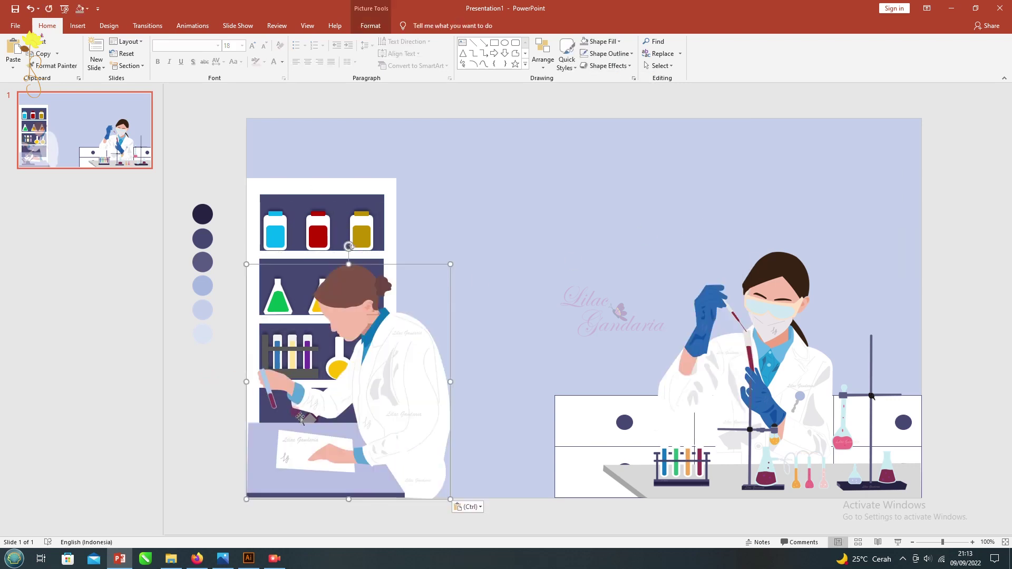
Bring the microscope back in front and give it a shadow.
left_click_drag(194, 352, 368, 503)
key("ctrl+v")
left_click(606, 53)
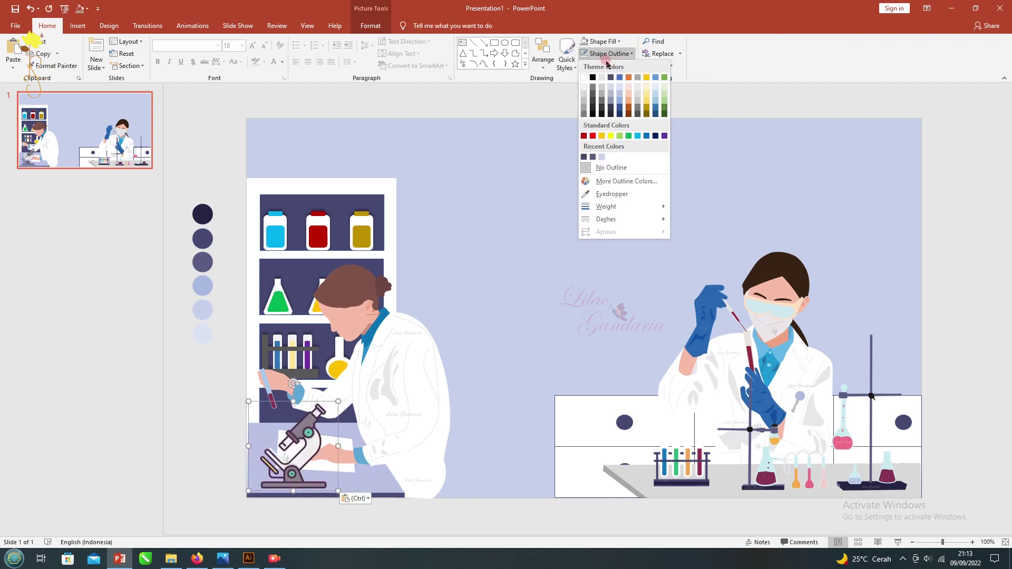
left_click(609, 65)
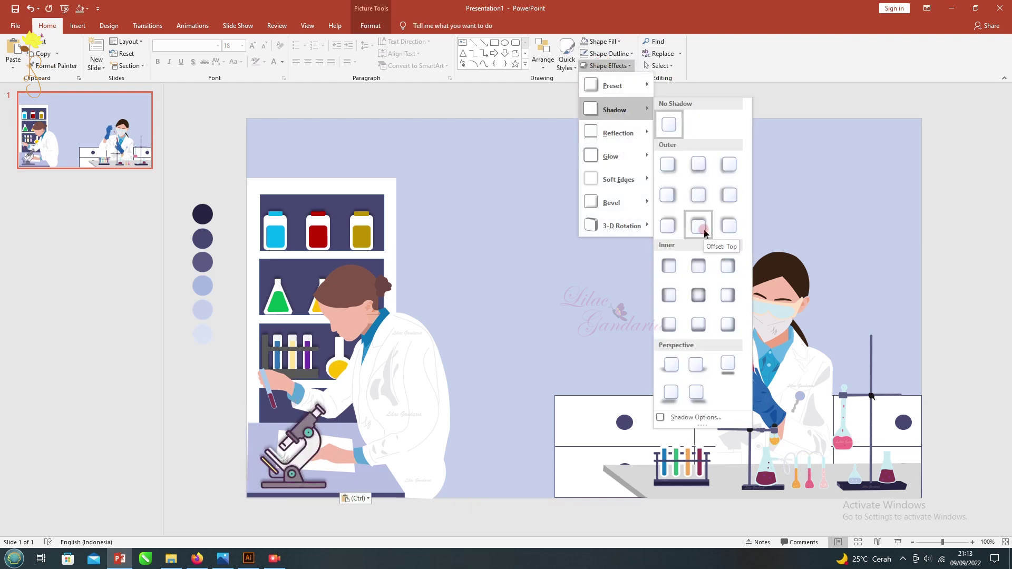
left_click(698, 195)
Check the effect presets for the test-tube rack and microscope, then close the lists.
left_click(694, 467)
left_click(606, 66)
mouse_move(612, 86)
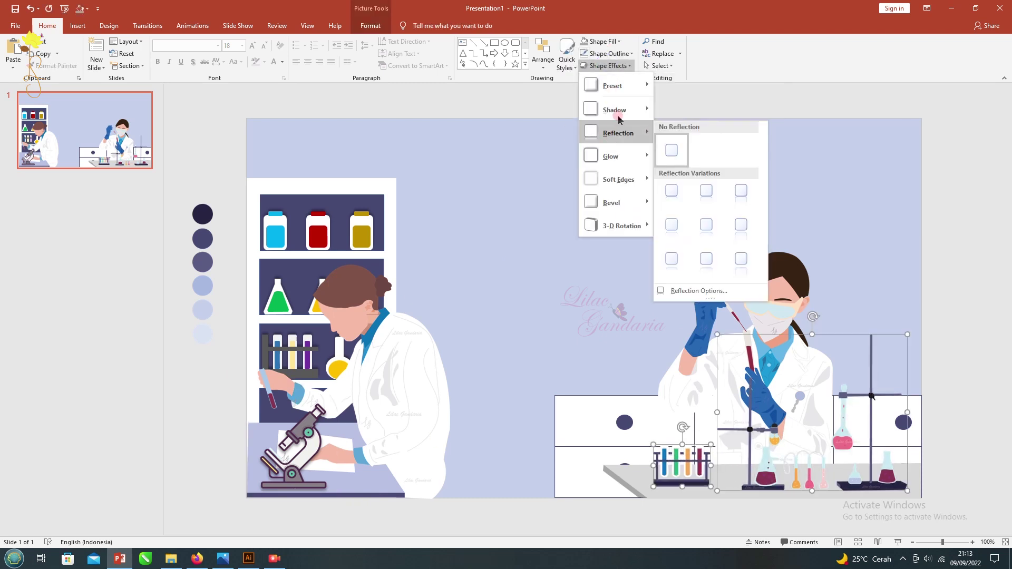
mouse_move(728, 163)
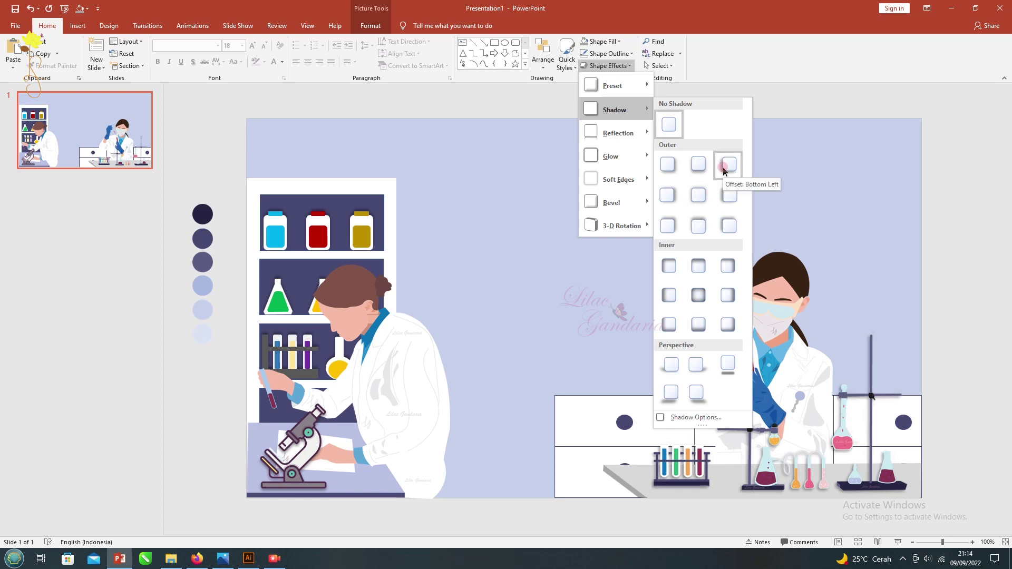
left_click(535, 317)
left_click(313, 461)
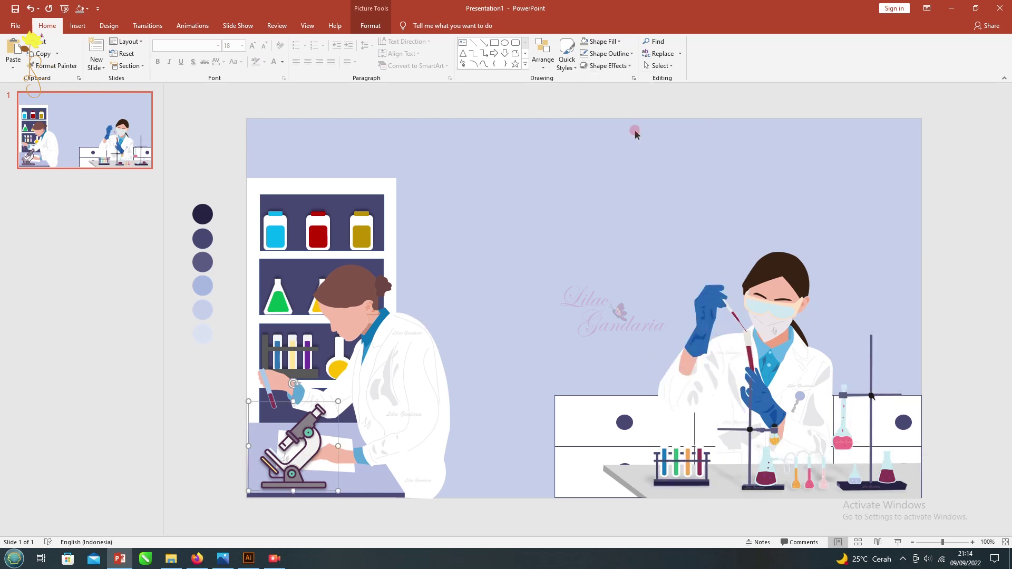
left_click(609, 54)
left_click(606, 65)
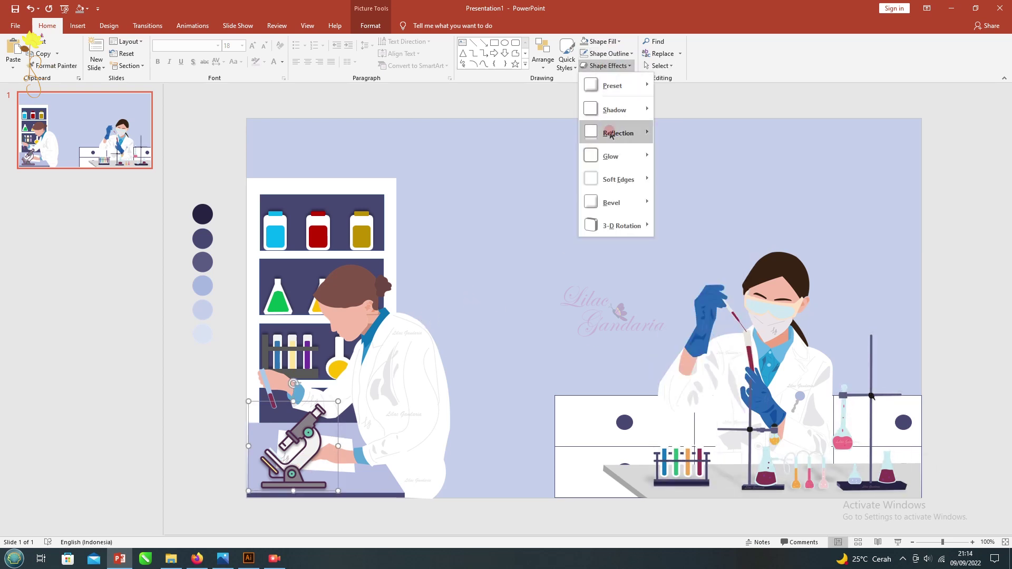
left_click(188, 352)
left_click(464, 118)
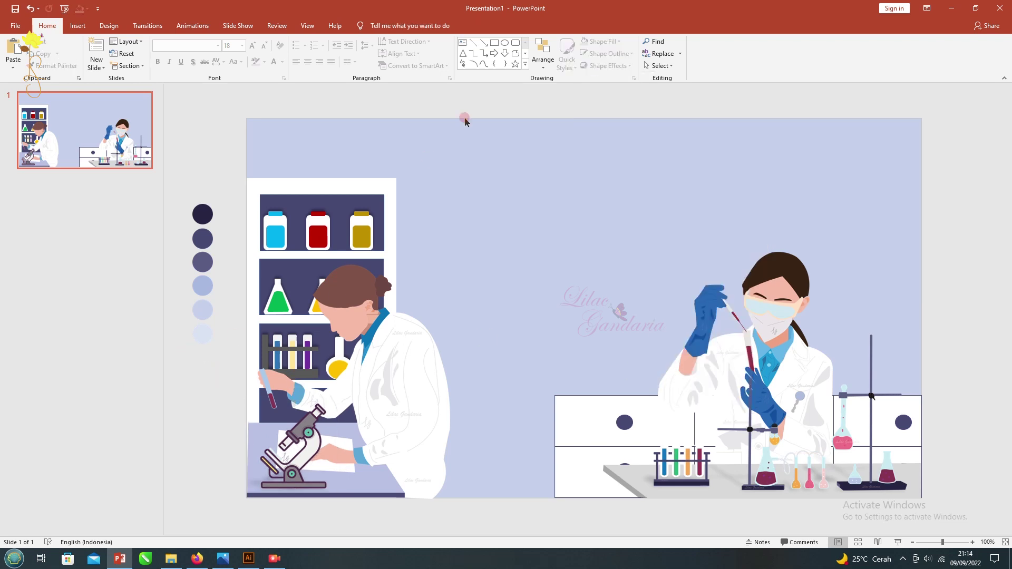
left_click(516, 46)
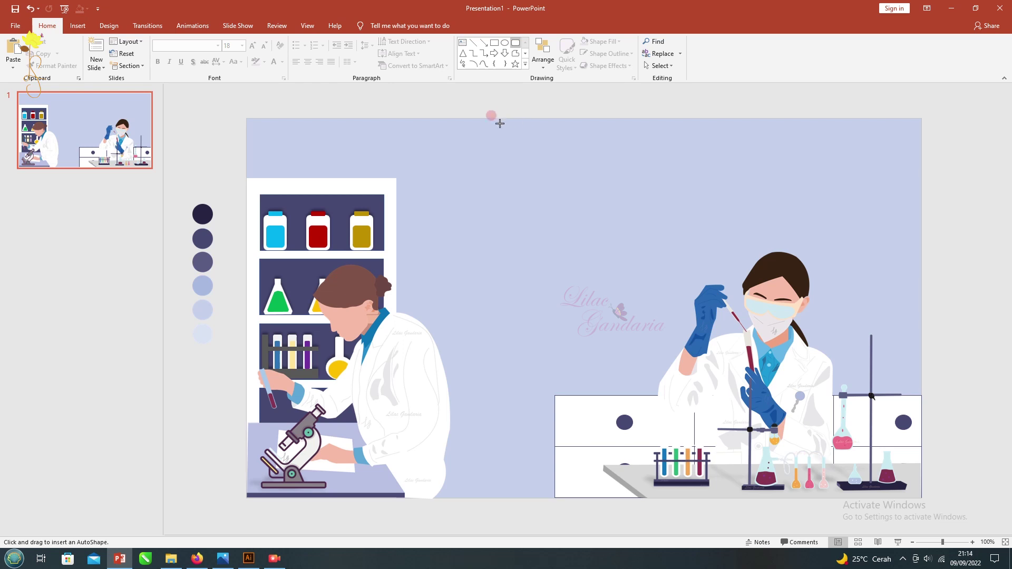
Draw a long bar across the top of the slide and nudge it up slightly.
left_click_drag(497, 135, 746, 145)
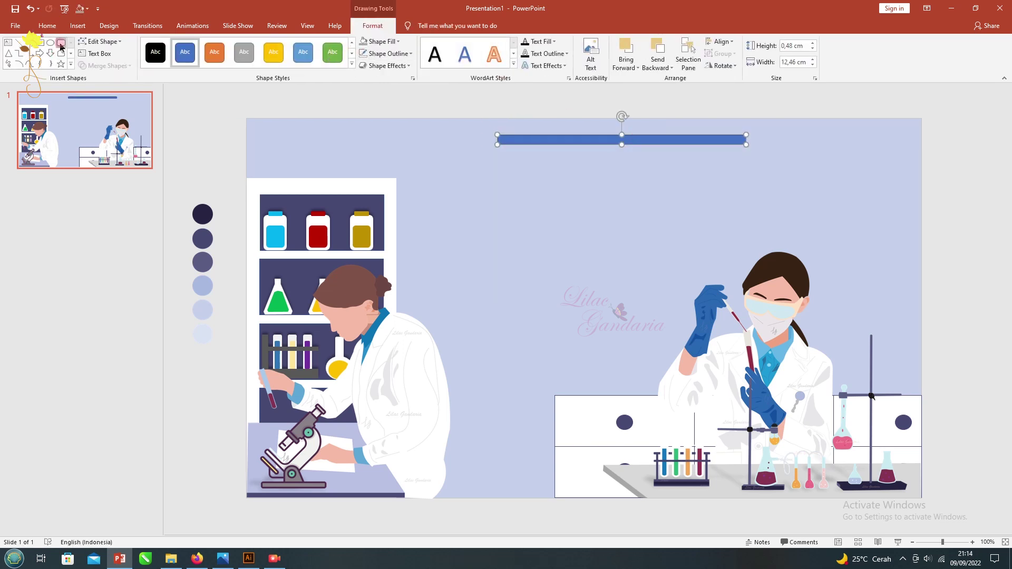
left_click_drag(497, 135, 498, 144)
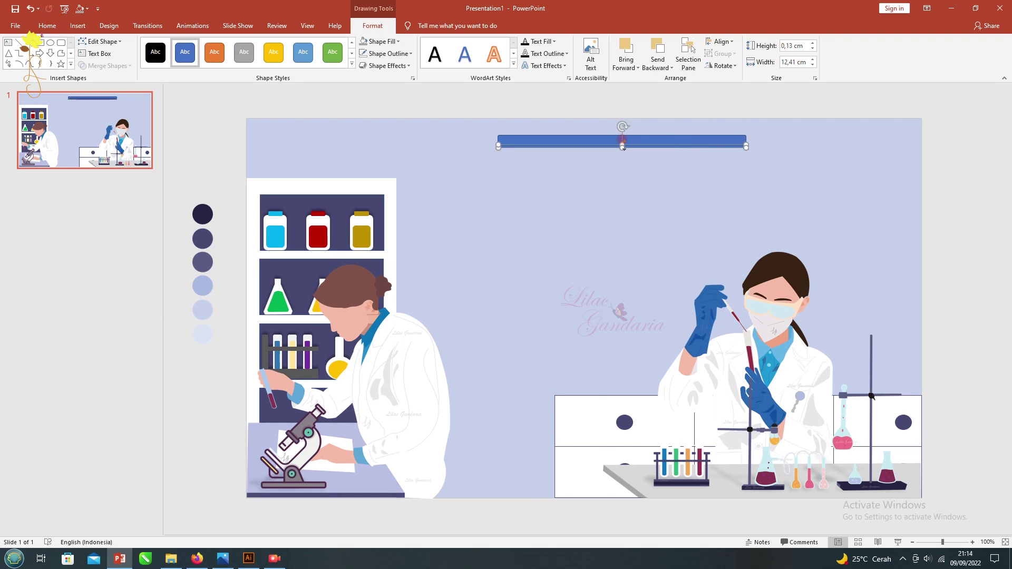
key("ctrl+z")
key("ctrl+y")
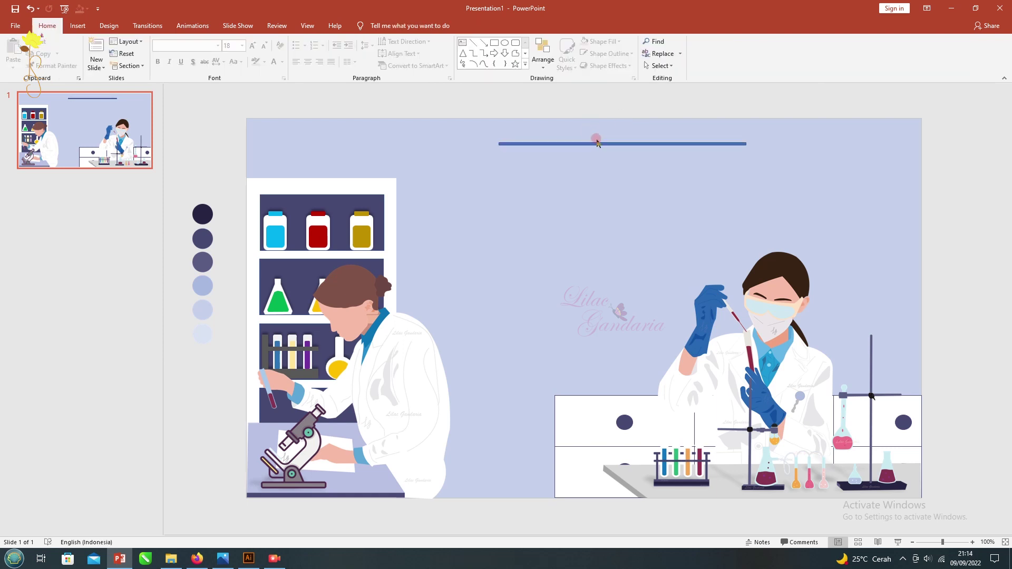
left_click(576, 144)
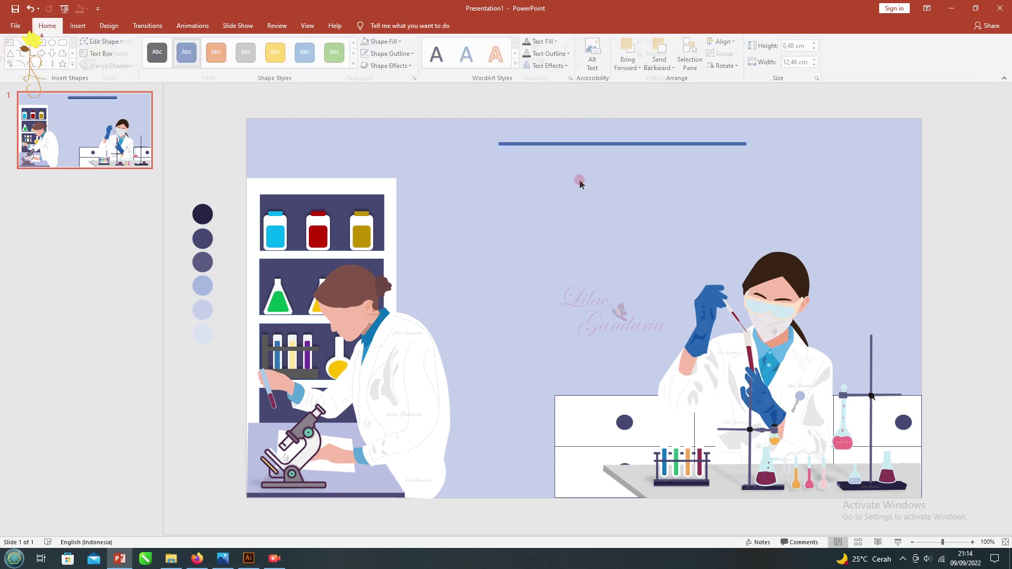
key("ctrl+v")
key("Up")
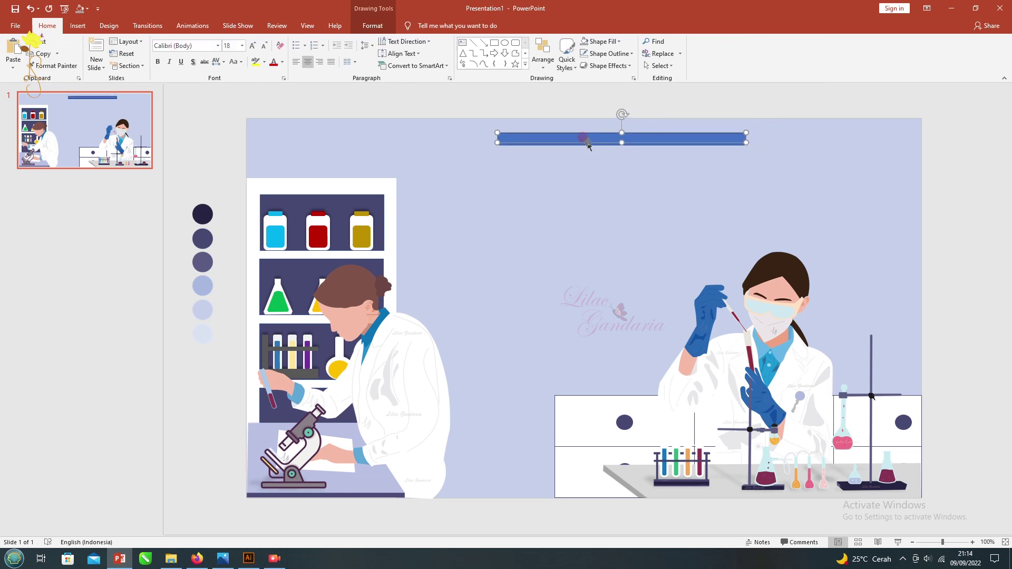
Add two thin rectangular posts above the bar, one at each end.
left_click(558, 109)
left_click_drag(534, 130, 534, 136)
key("ctrl+c")
key("ctrl+v")
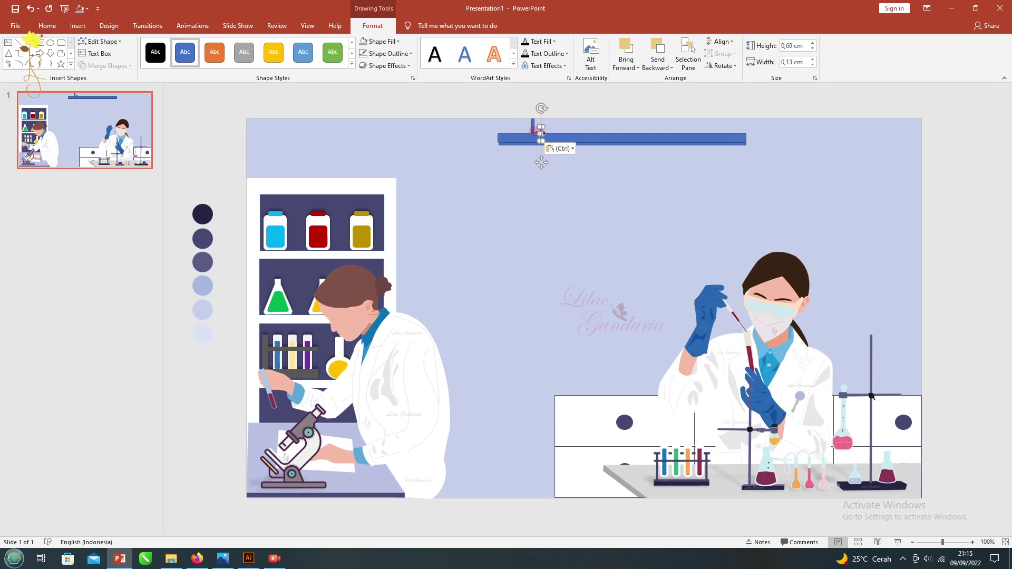
scroll(933, 479, "up", 5, "ctrl")
left_click_drag(580, 134, 955, 121)
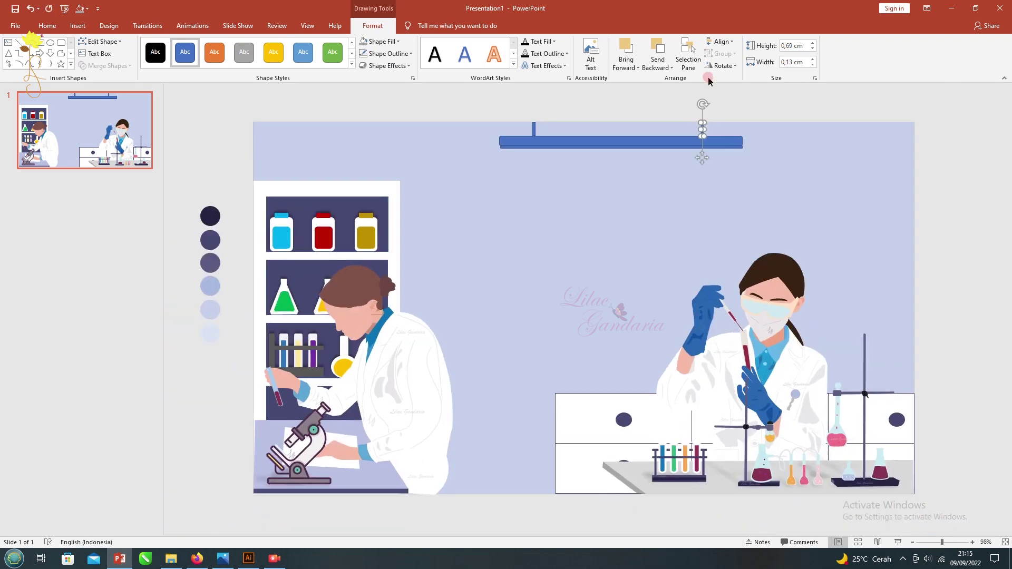
scroll(954, 121, "down", 5, "ctrl")
Keep both posts navy and fill the lamp bar with dark navy.
left_click(534, 126, "shift")
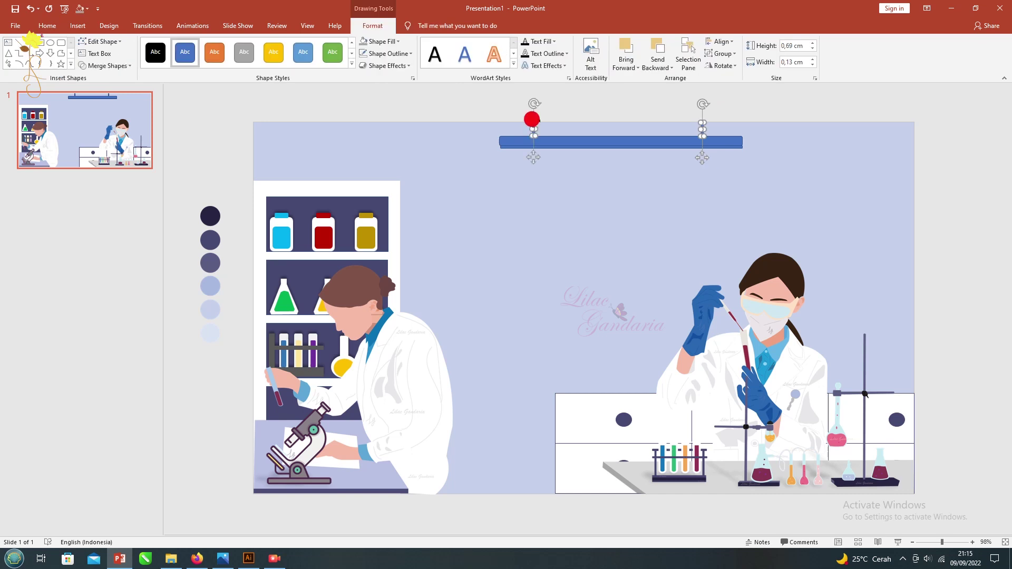
left_click(398, 41)
left_click(363, 146)
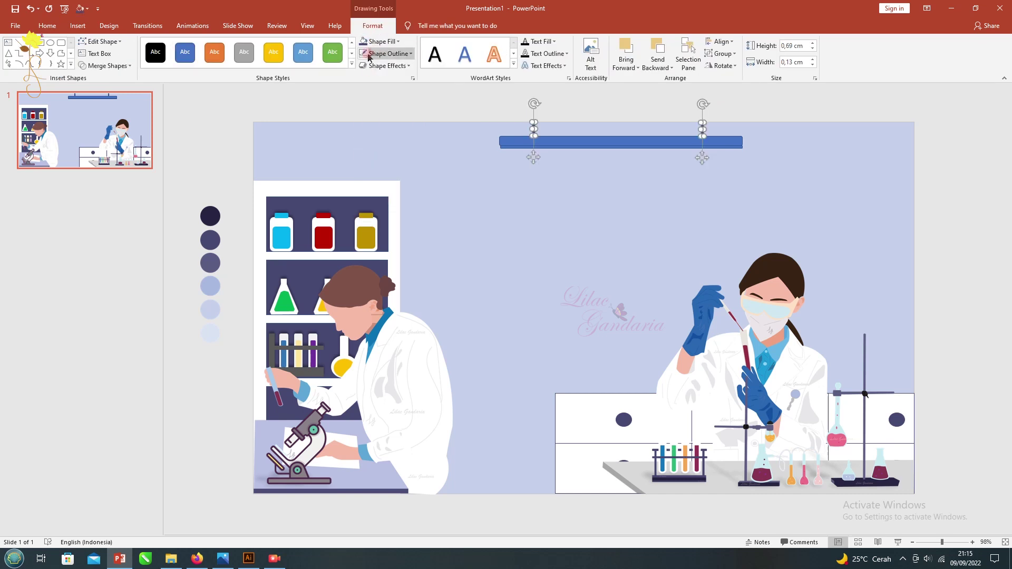
left_click(611, 141)
left_click(363, 43)
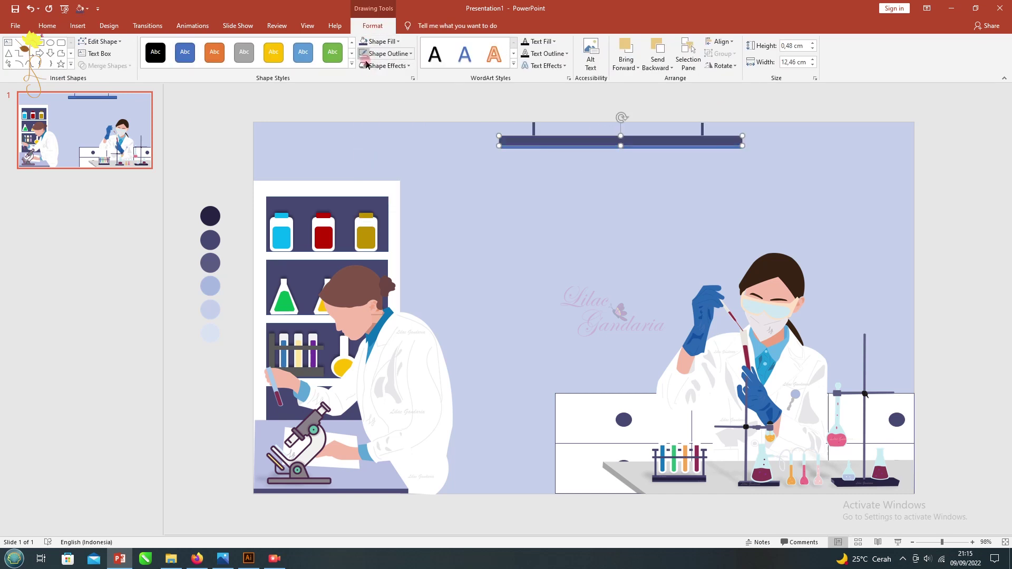
Give the thin strip beneath the bar a white outline and bring up its effects.
left_click(547, 149)
left_click(411, 53)
left_click(364, 73)
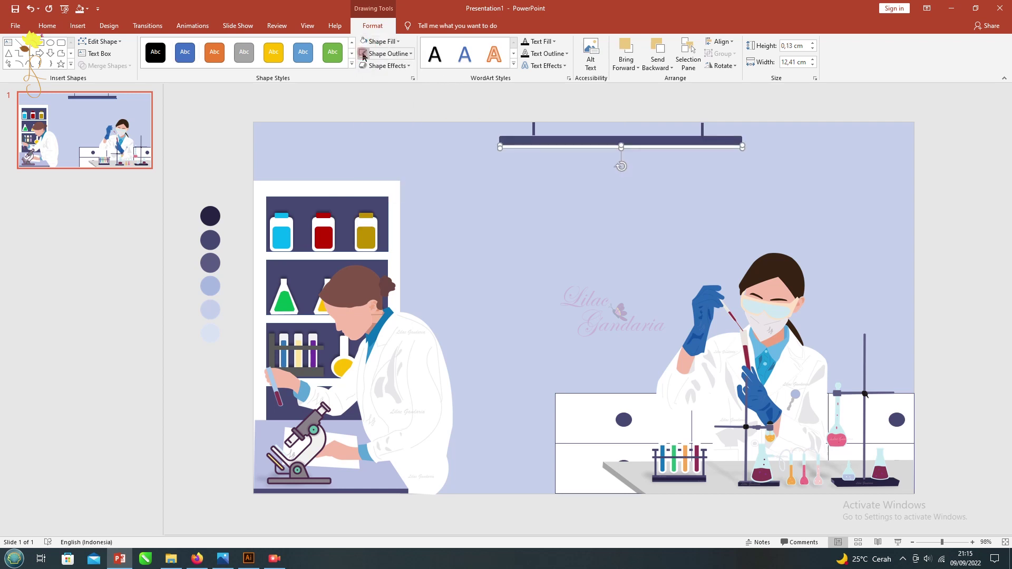
left_click(399, 67)
mouse_move(390, 156)
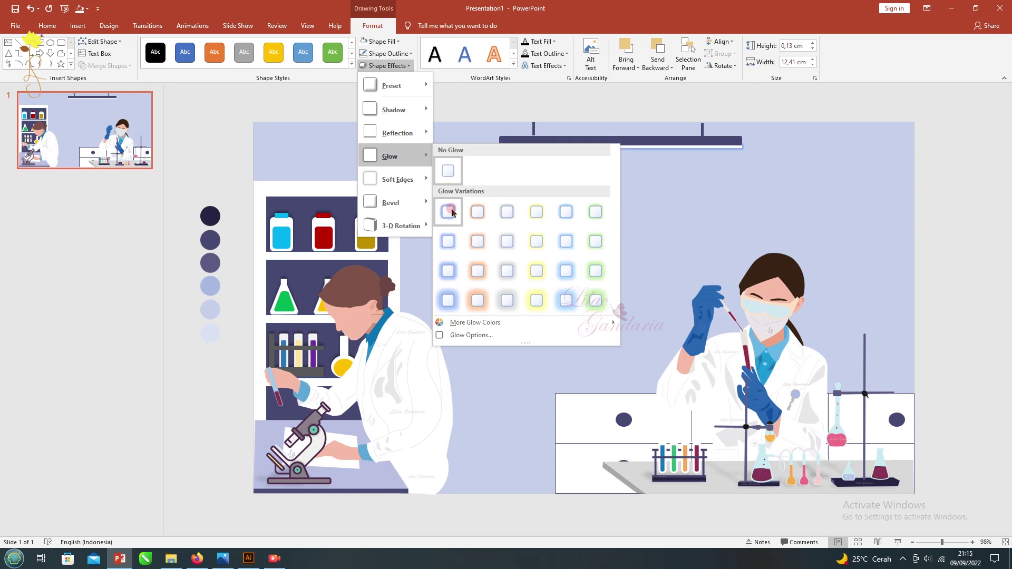
Apply a blue glow to the light strip and shorten the hanging rod.
left_click(448, 212)
left_click(446, 103)
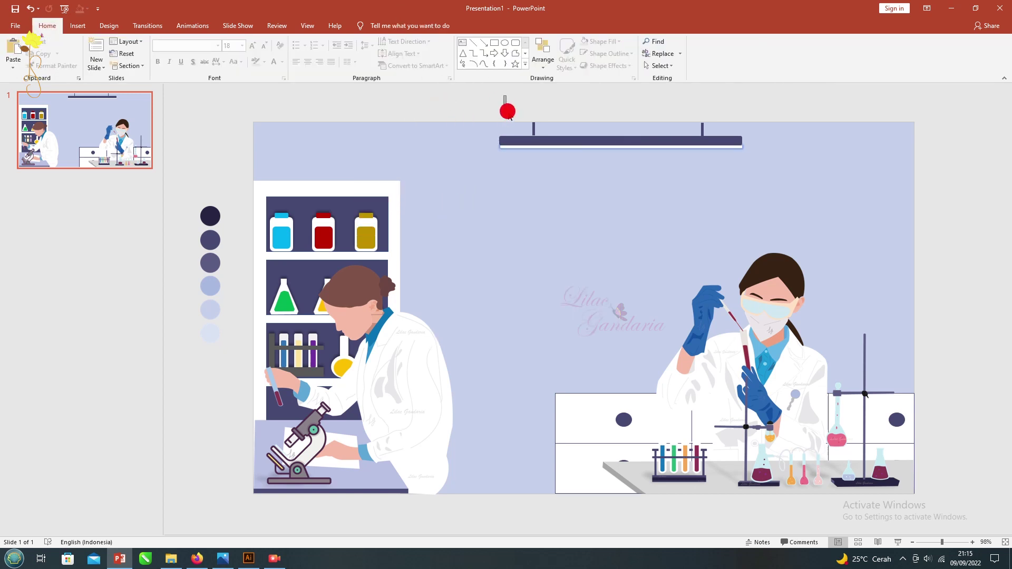
left_click(535, 127)
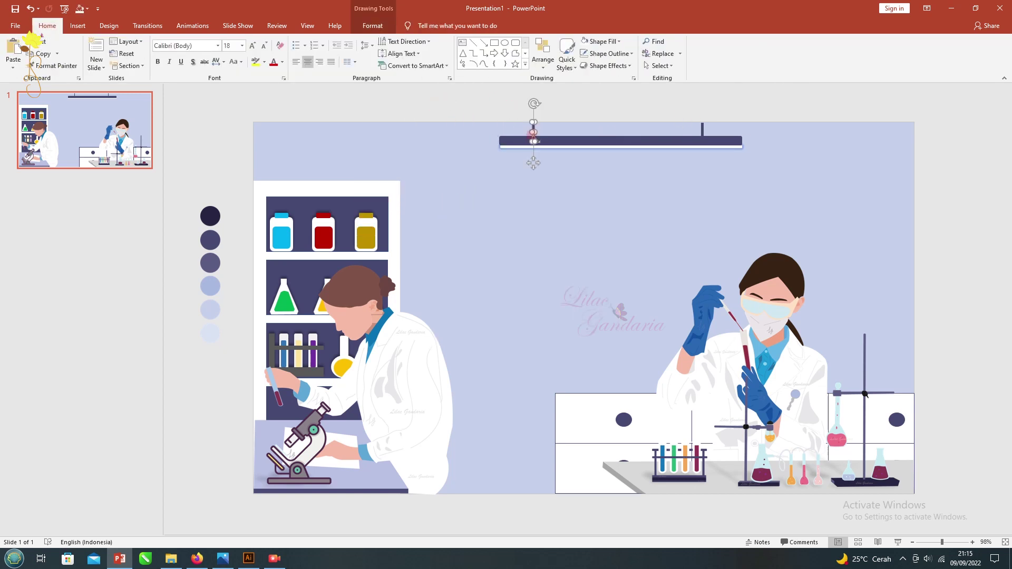
scroll(544, 123, "up", 4, "ctrl")
scroll(574, 153, "up", 3, "ctrl")
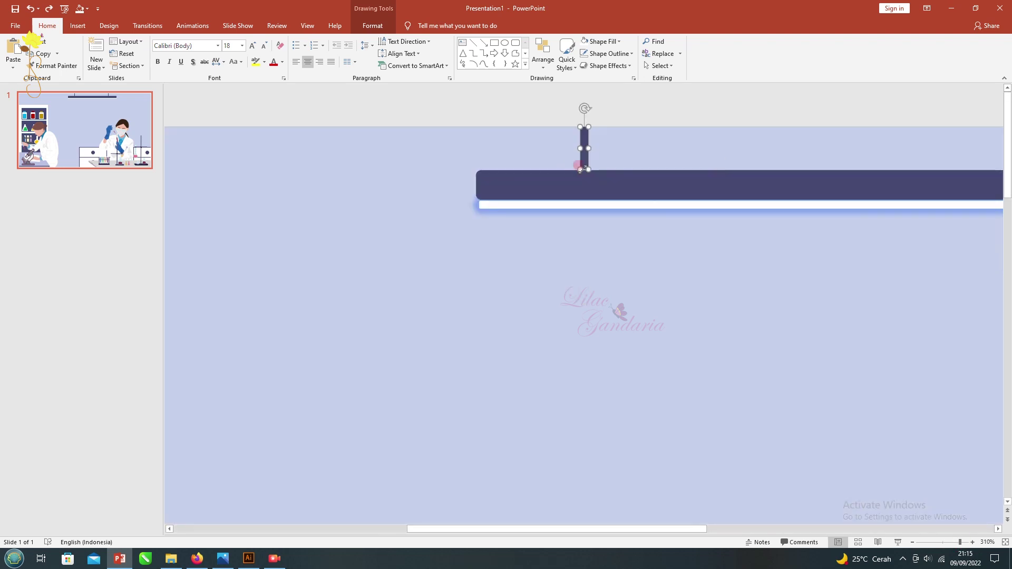
scroll(581, 160, "up", 3, "ctrl")
left_click_drag(581, 160, 580, 157)
left_click(959, 529)
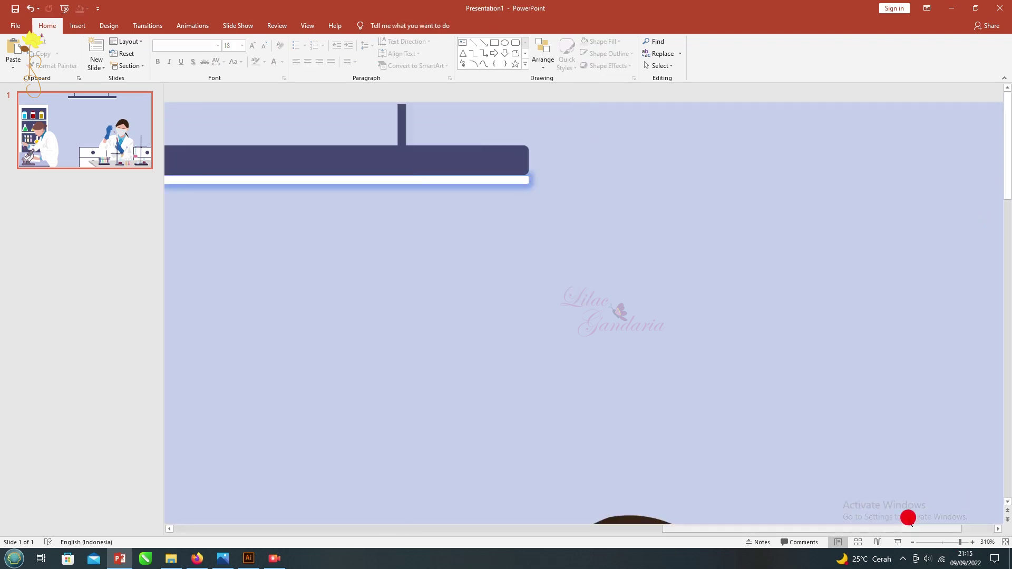
left_click_drag(312, 158, 315, 145)
left_click(812, 234)
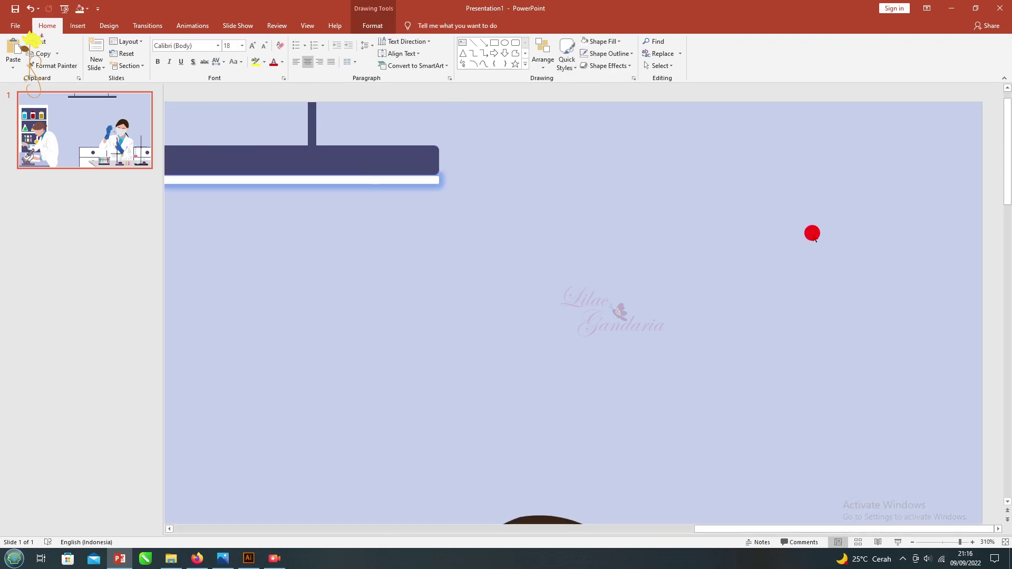
Shift the whole lamp, bar and rods together, slightly to the left.
scroll(706, 211, "down", 5, "ctrl")
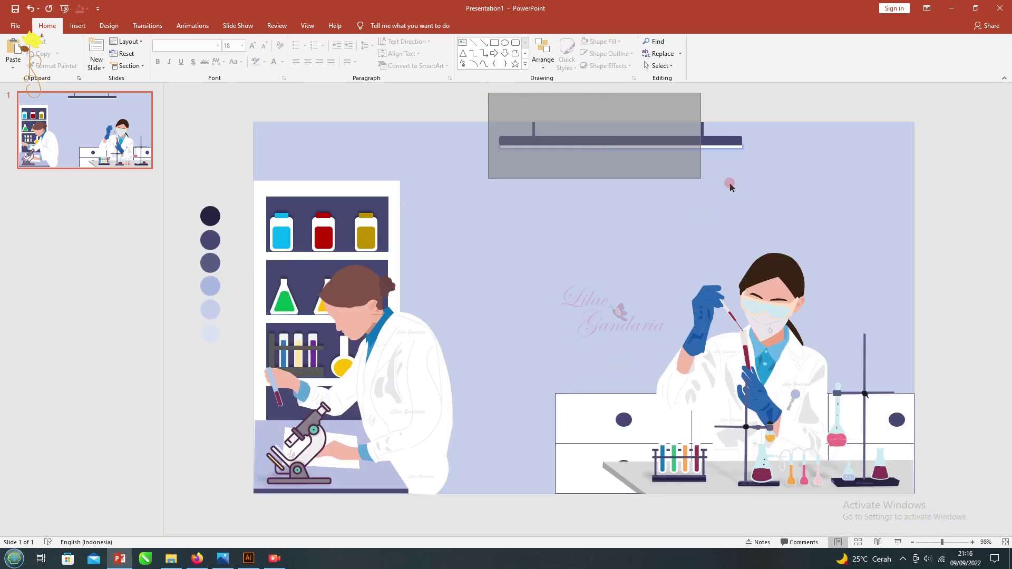
left_click_drag(489, 96, 782, 190)
left_click_drag(651, 143, 589, 135)
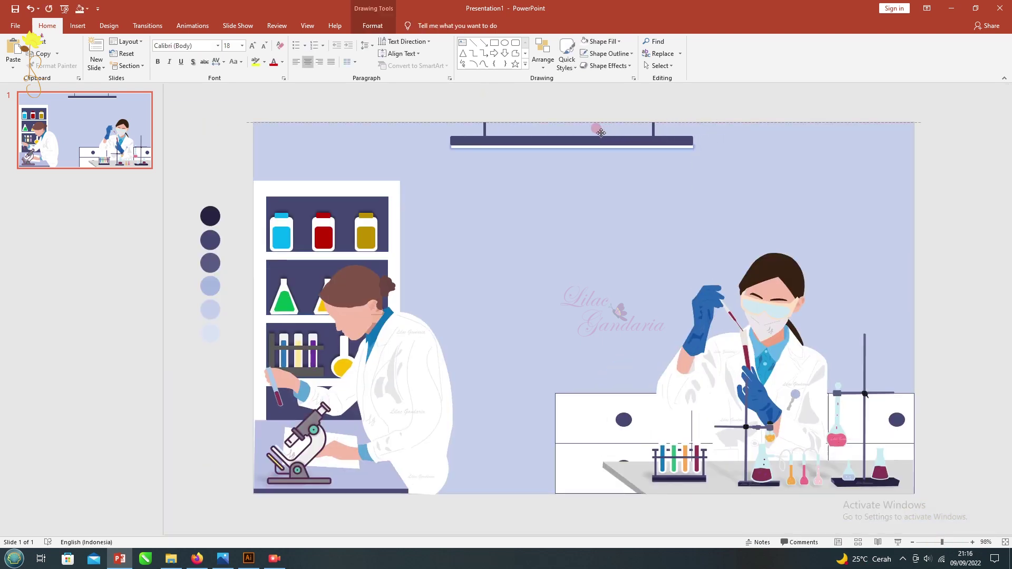
left_click(393, 101)
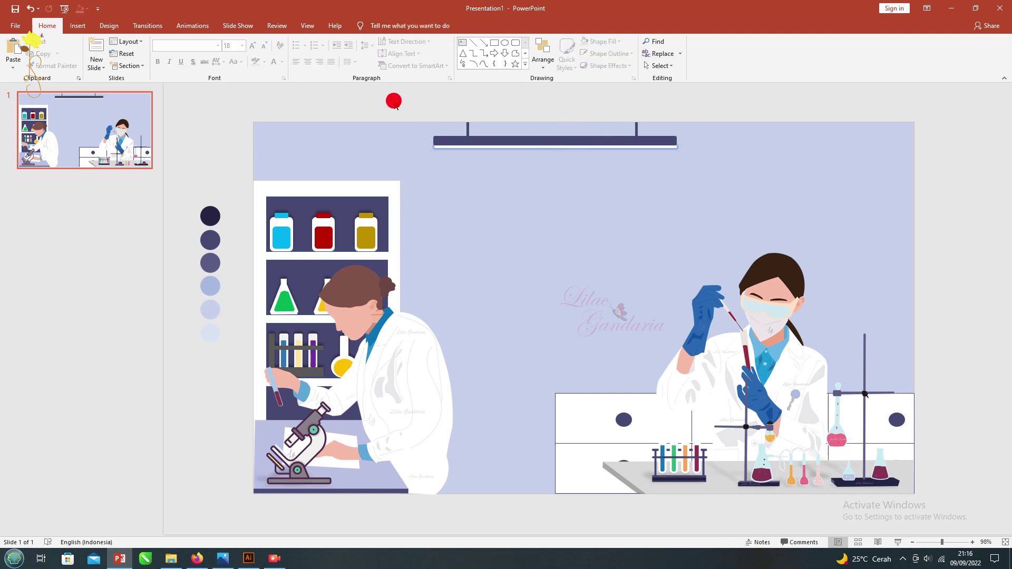
left_click(648, 143)
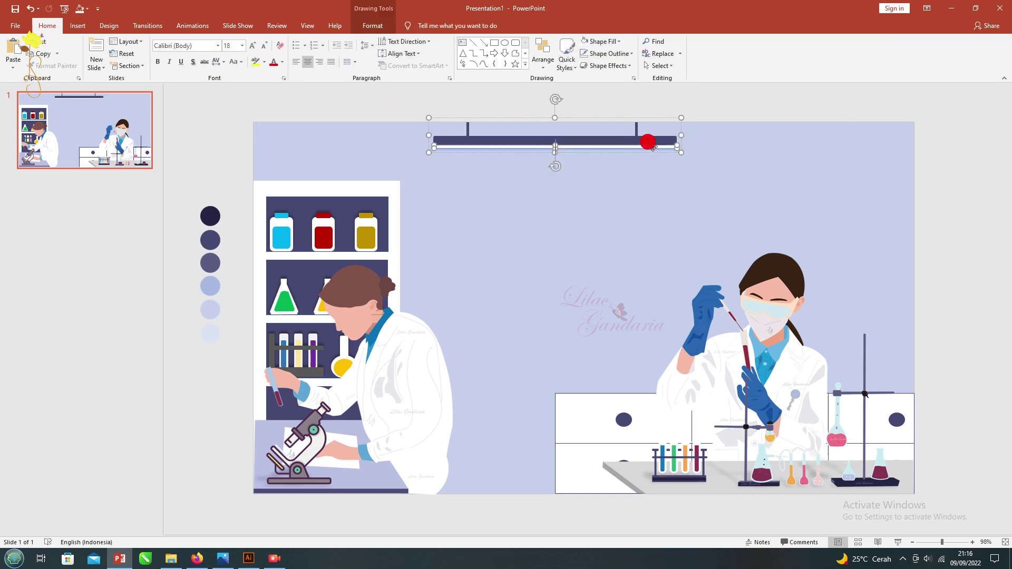
left_click(647, 103)
left_click(533, 117)
left_click(515, 42)
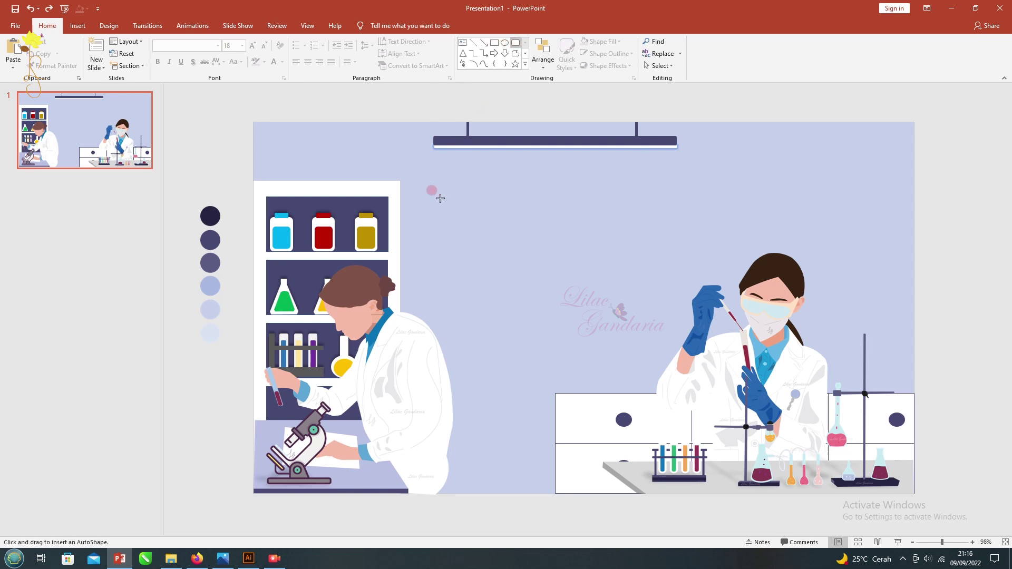
Draw a large rounded-rectangle whiteboard and bring the scientist and lab pictures in front of it.
left_click_drag(433, 167, 845, 331)
left_click_drag(580, 235, 577, 231)
left_click(697, 365)
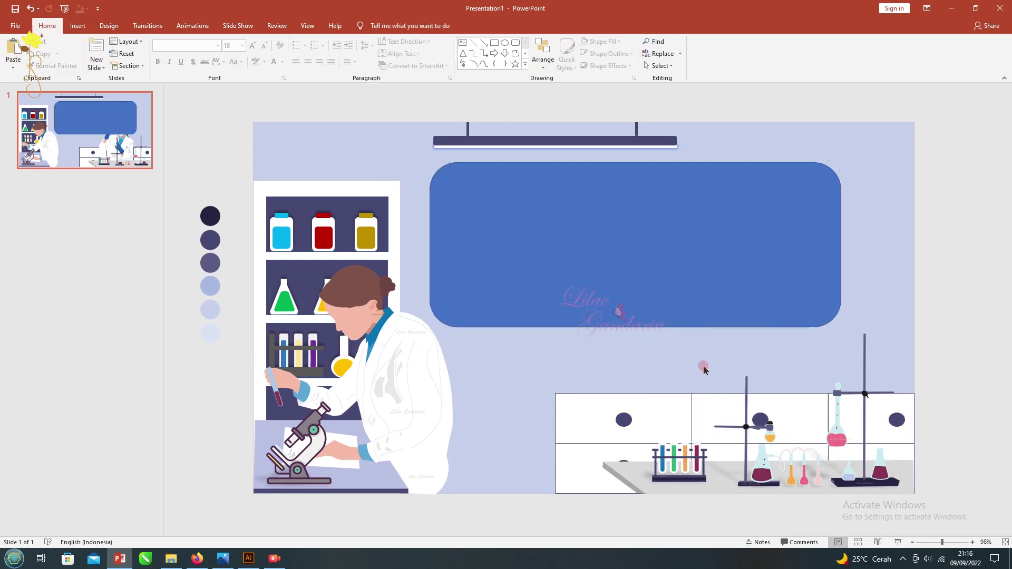
left_click(738, 474, "ctrl")
left_click(696, 486, "ctrl")
left_click(680, 466, "ctrl")
key("ctrl+x")
key("ctrl+v")
left_click(957, 314)
Make the whiteboard white with an indigo outline and a centred outer shadow.
left_click(554, 202)
left_click(585, 45)
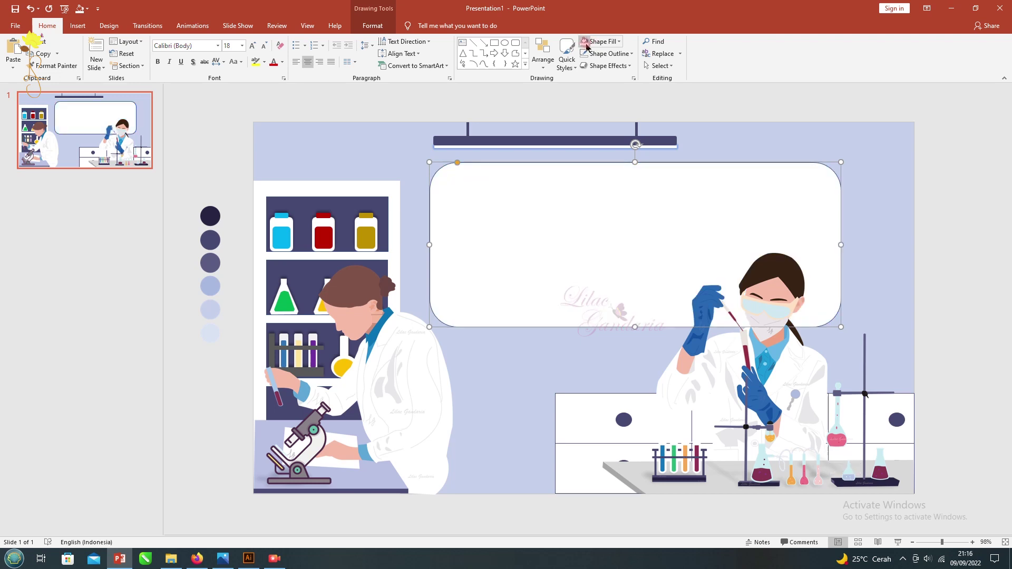
left_click(597, 61)
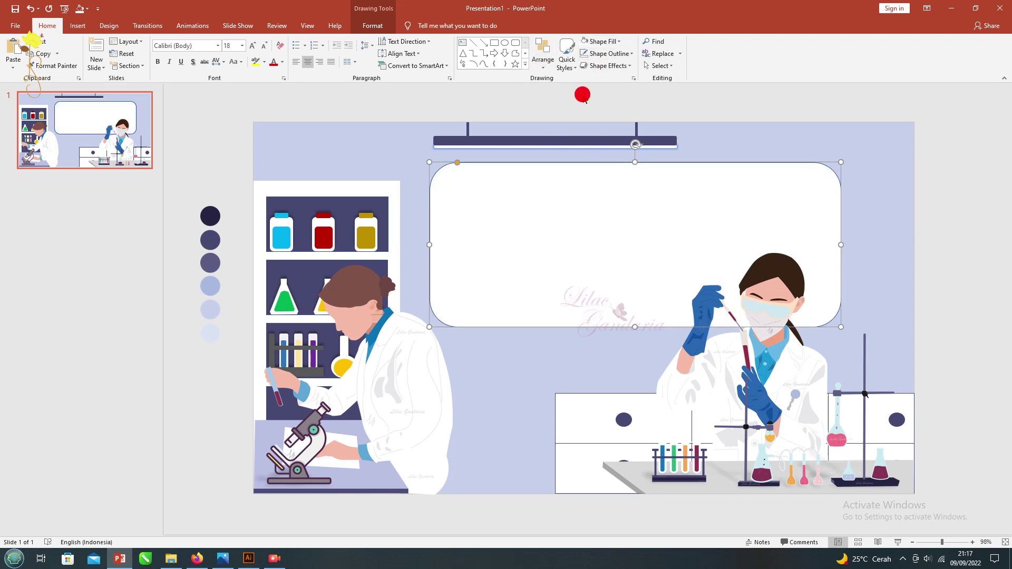
left_click(593, 157)
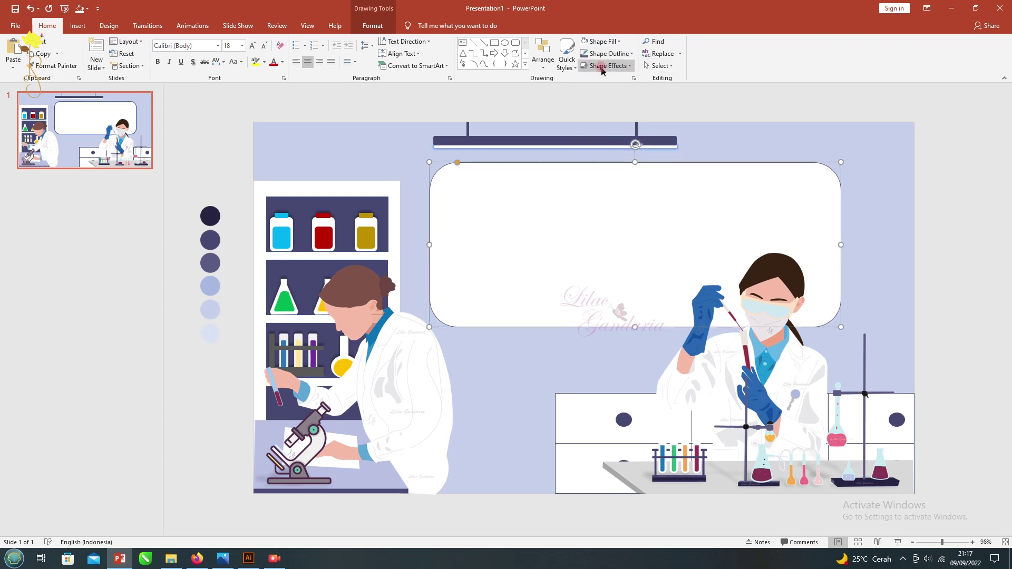
left_click(606, 65)
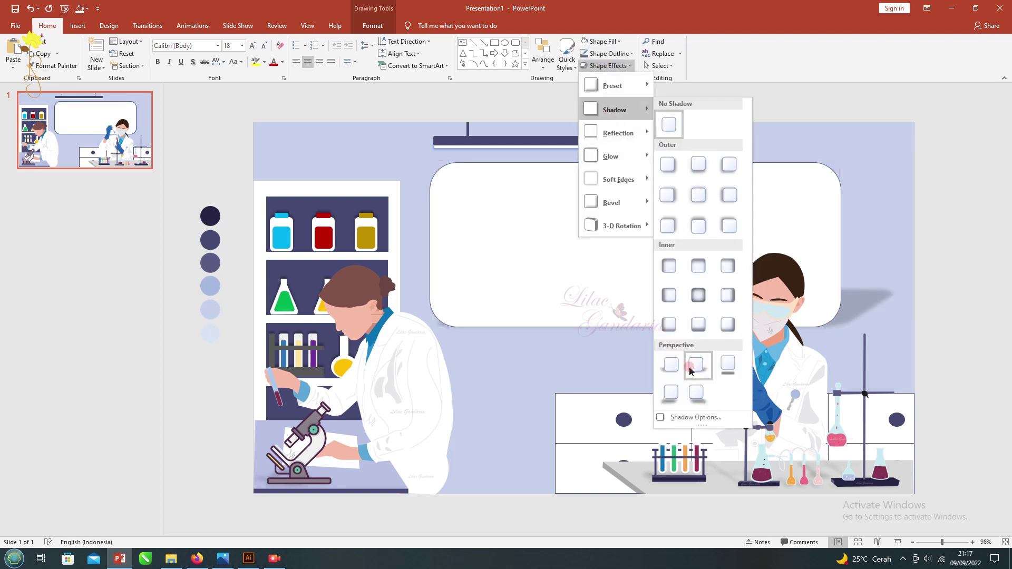
left_click(706, 194)
left_click(949, 197)
left_click(78, 27)
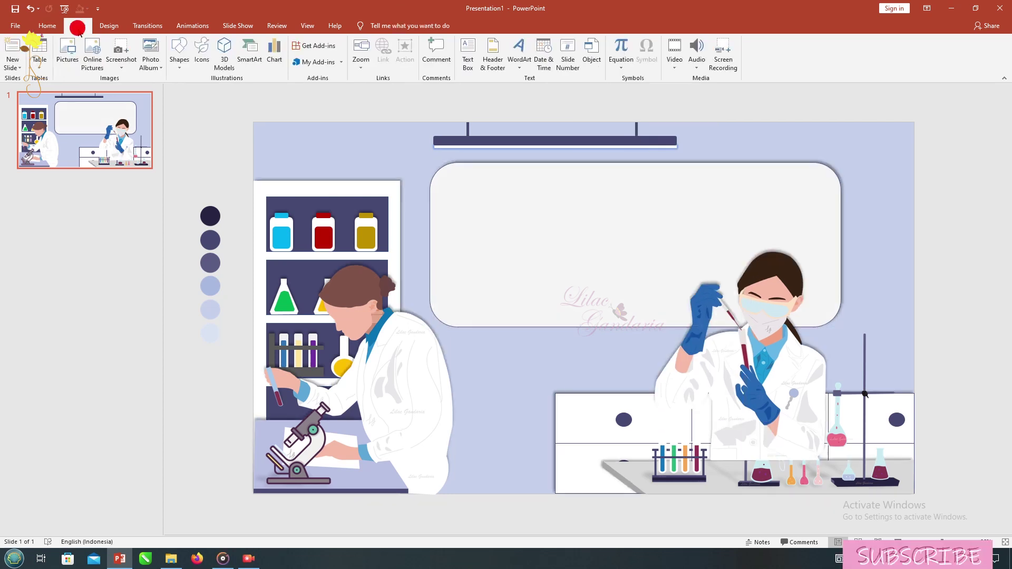
left_click(67, 50)
Insert ff.png from the ITEM PNG folder and place it, slightly smaller, on the whiteboard.
scroll(39, 77, "up", 2)
scroll(40, 79, "up", 1)
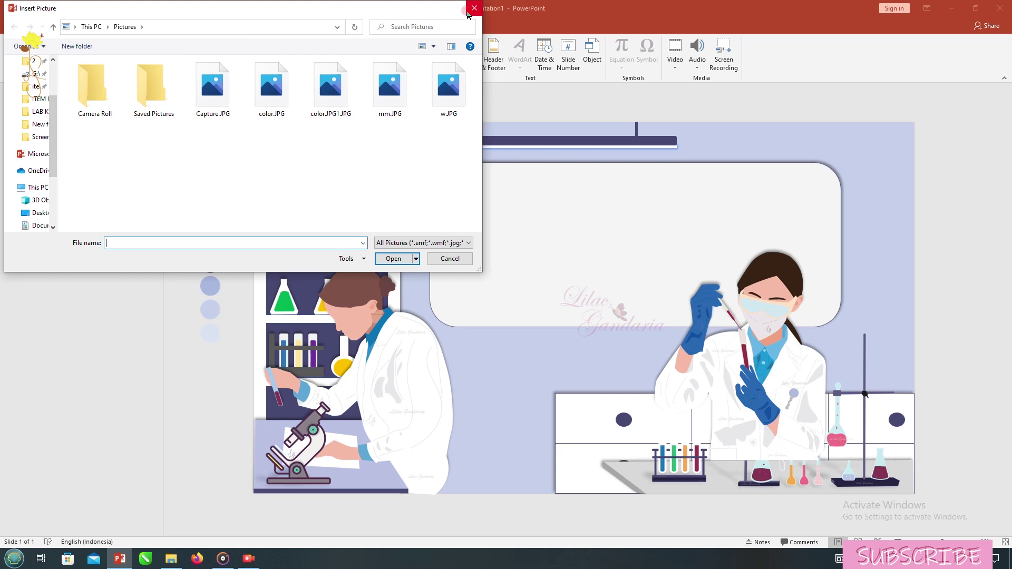
left_click(473, 8)
left_click(68, 50)
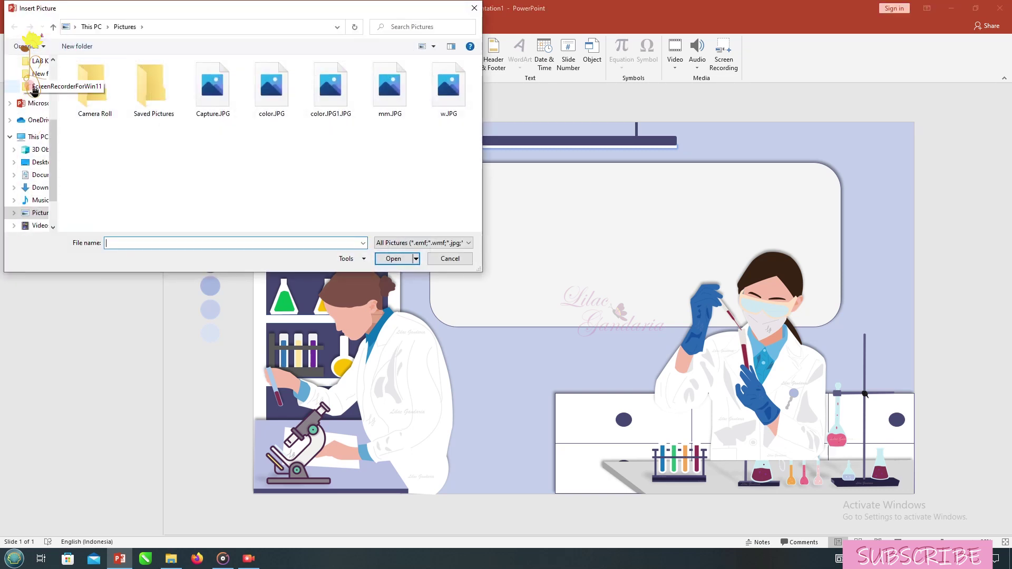
left_click(42, 63)
left_click(37, 61)
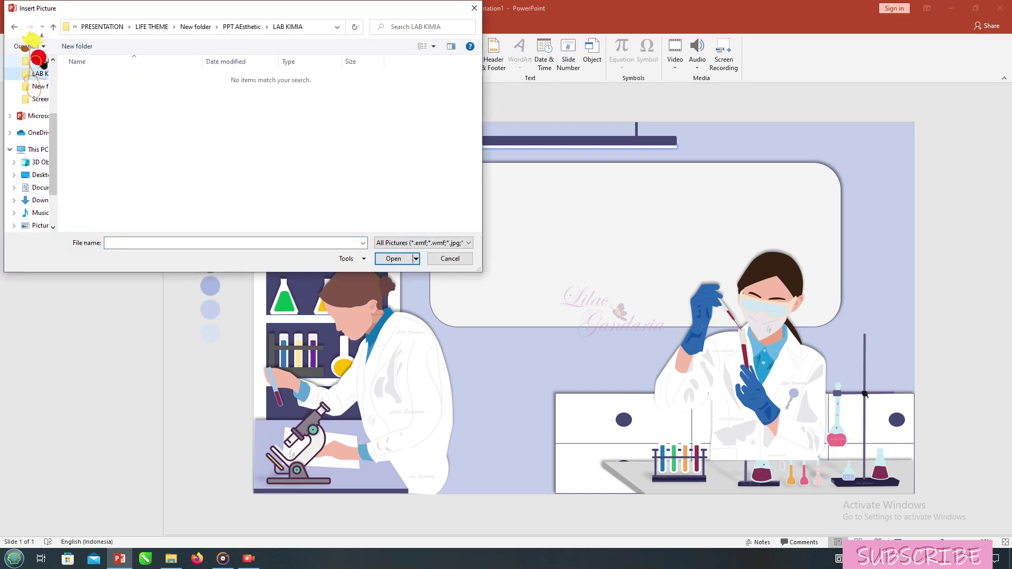
scroll(147, 153, "down", 1)
scroll(159, 154, "down", 2)
double_click(163, 155)
mouse_move(666, 219)
left_mouse_down()
mouse_move(610, 155)
mouse_move(566, 183)
left_mouse_up()
left_click_drag(511, 223, 499, 213)
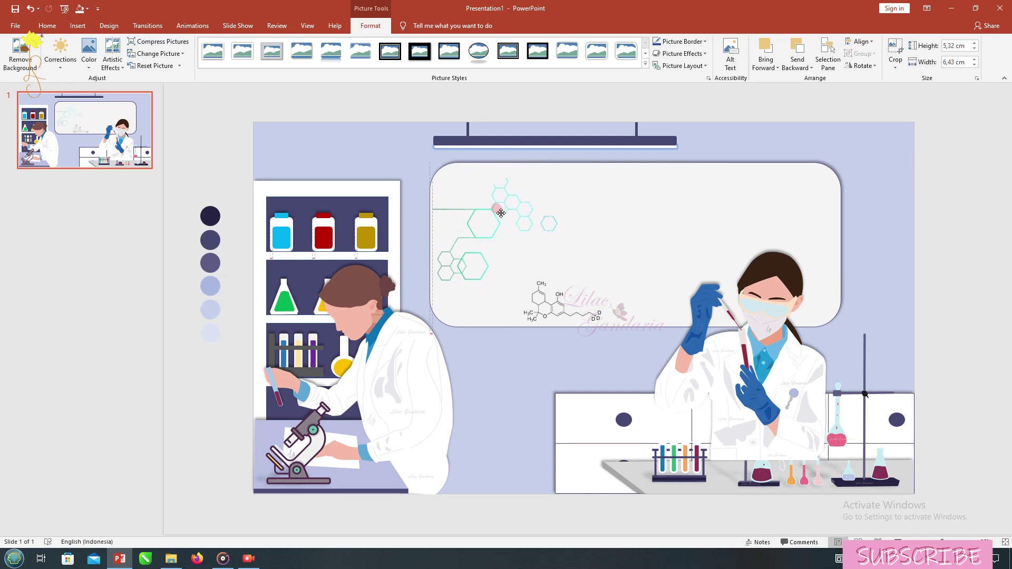
Insert the nh2.png molecule picture and shrink it onto the whiteboard.
left_click(78, 25)
left_click(72, 52)
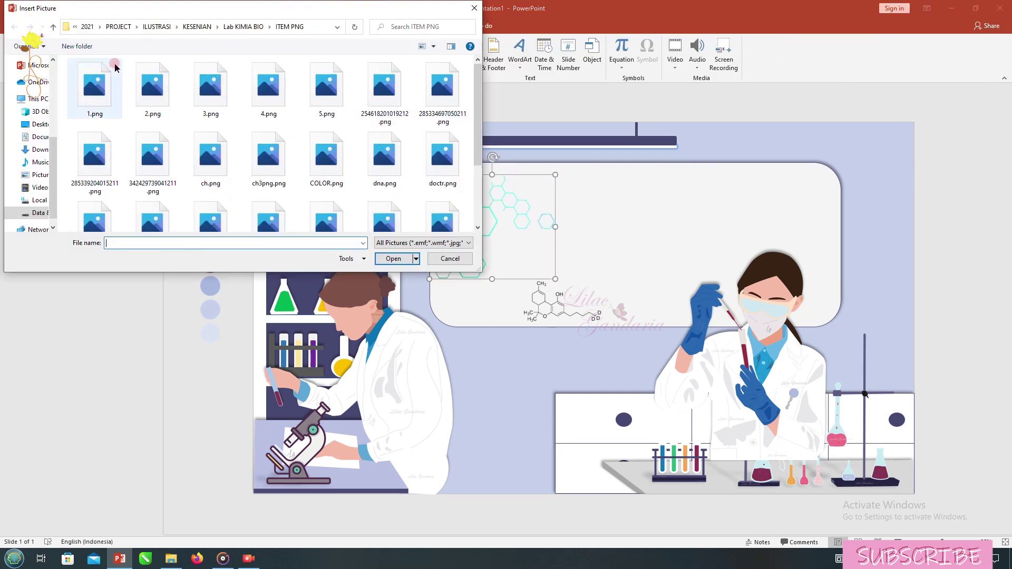
scroll(361, 198, "down", 3)
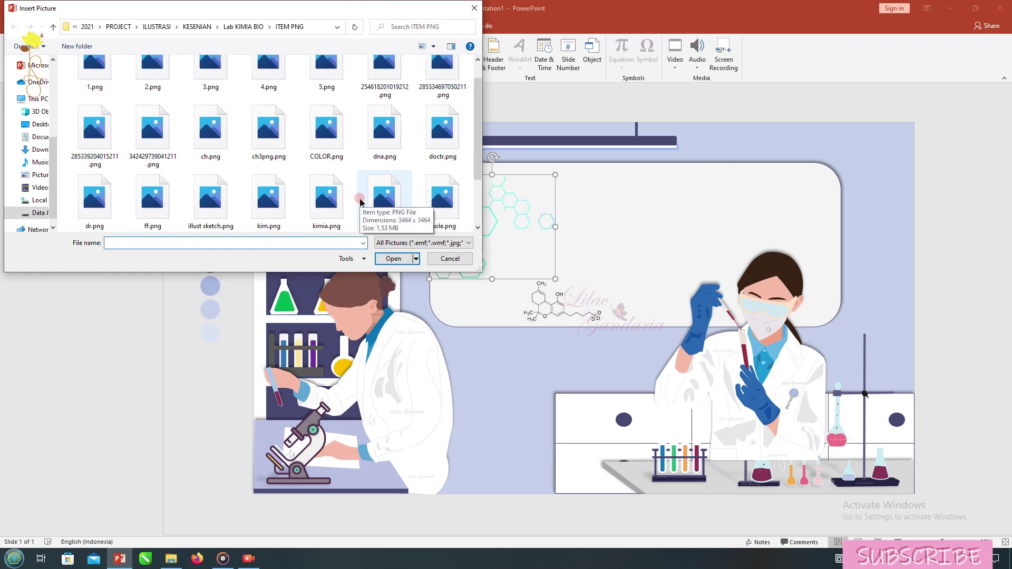
left_click(97, 204)
double_click(97, 204)
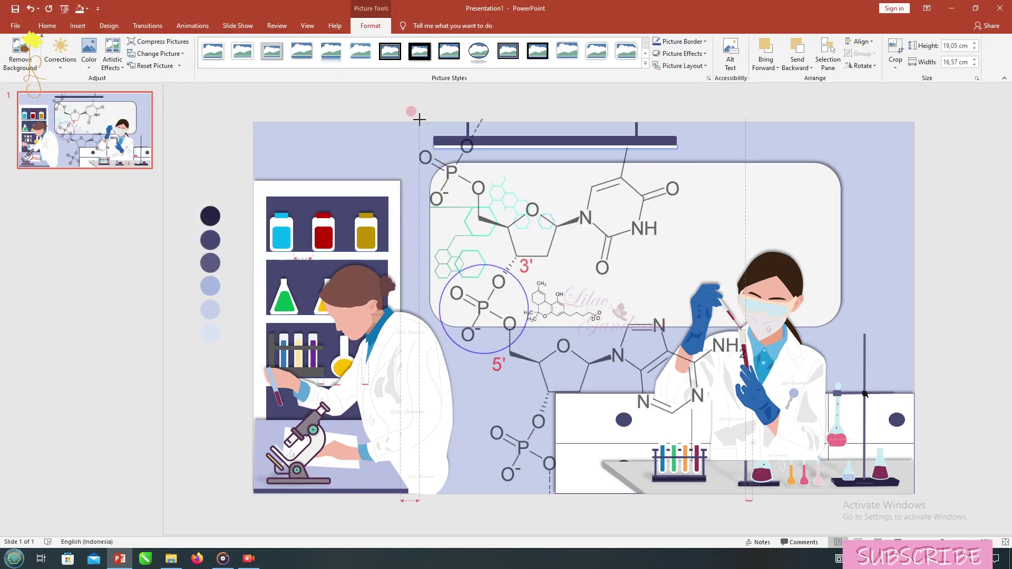
mouse_move(711, 344)
left_mouse_down()
mouse_move(707, 438)
mouse_move(802, 226)
left_mouse_up()
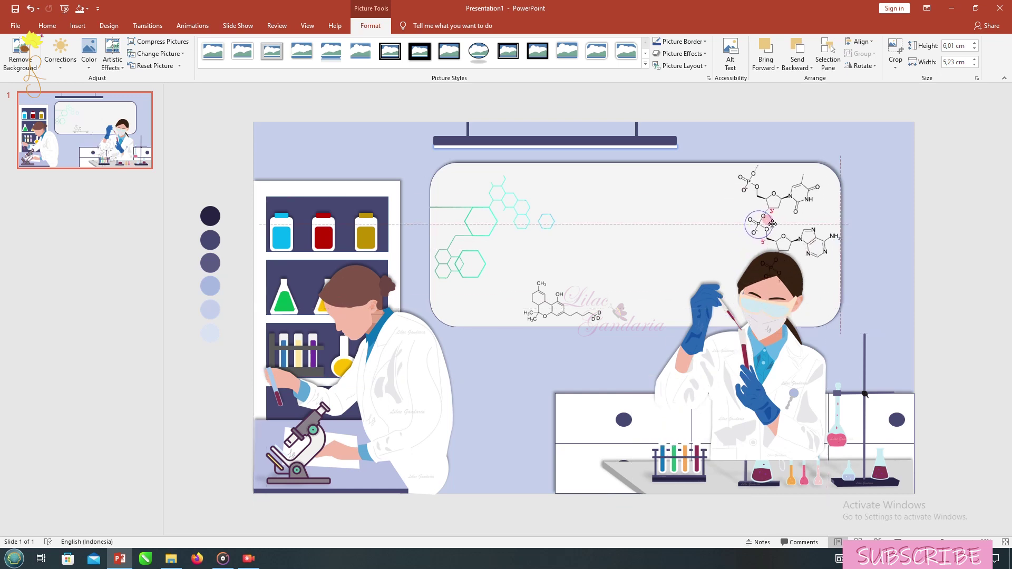
left_click(756, 297)
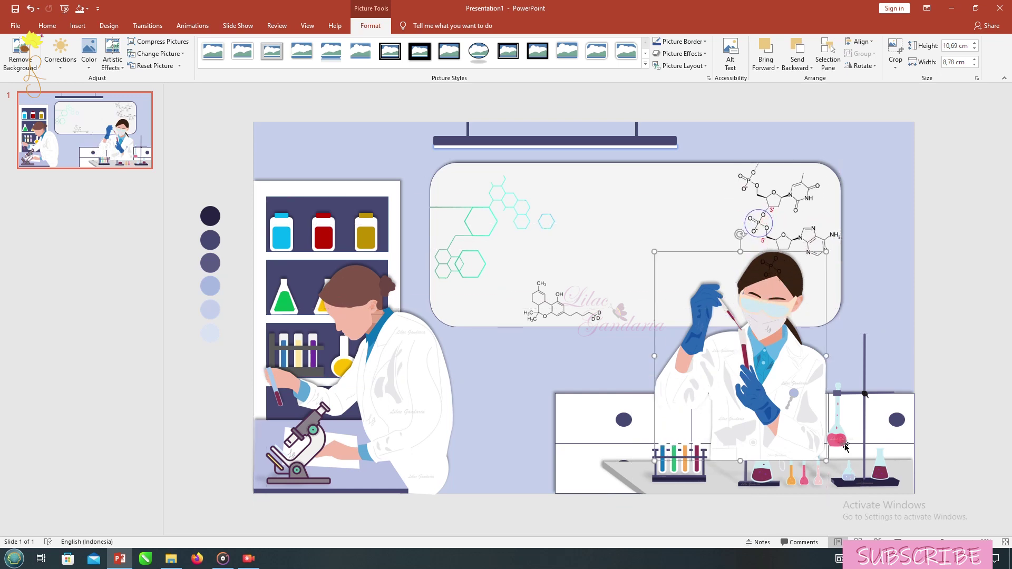
left_click(773, 200)
left_click_drag(738, 281, 744, 272)
Bring the scientist, tube rack and lab stand back in front of the molecule.
left_click(754, 311)
left_click(687, 472, "ctrl")
left_click(843, 473, "ctrl")
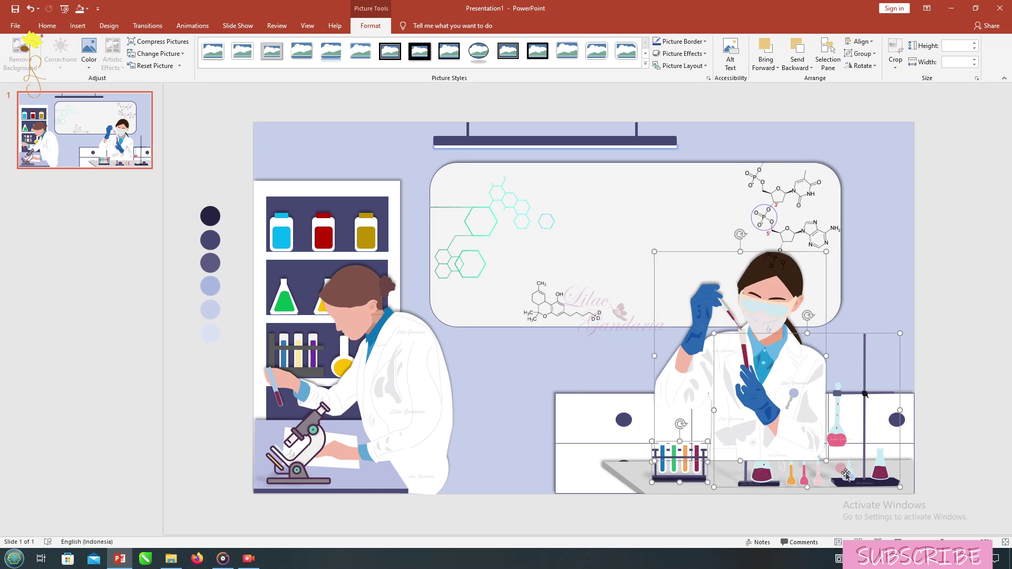
key("ctrl+x")
key("ctrl+v")
left_click(580, 507)
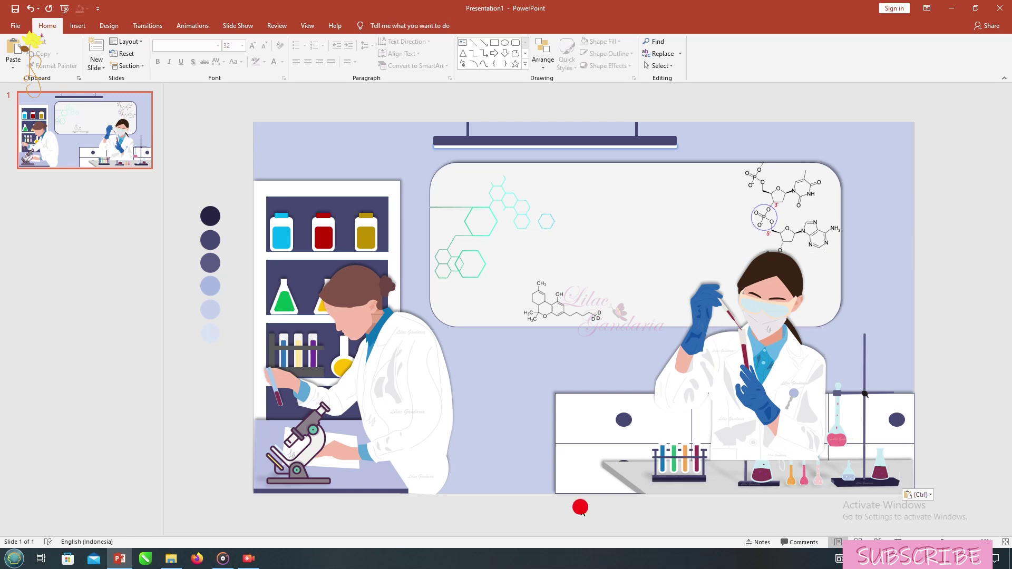
Insert 285339204015211.png, shrink it, and set it at the top of the whiteboard.
left_click(78, 26)
left_click(61, 53)
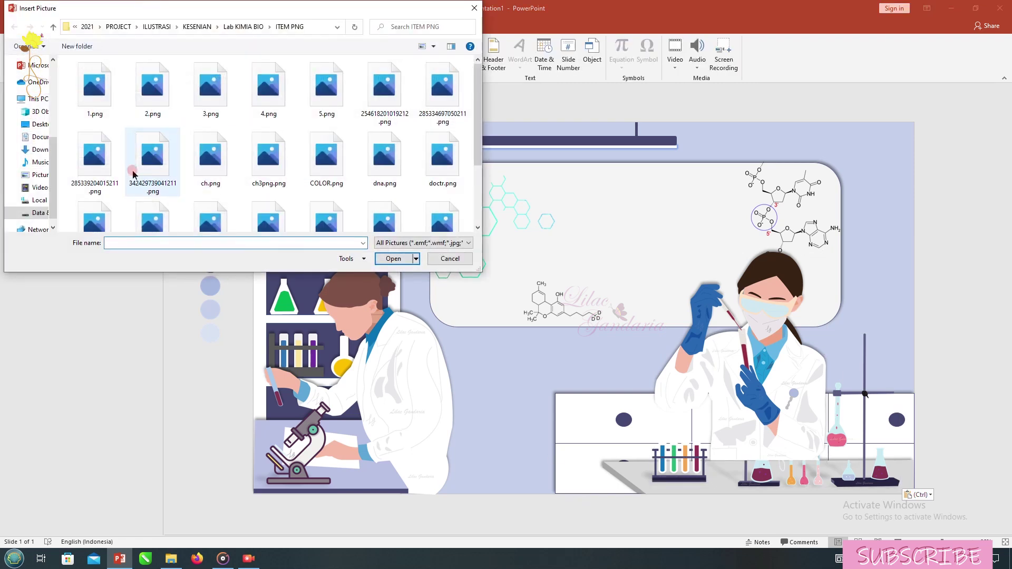
left_click(95, 158)
double_click(230, 209)
left_click_drag(778, 179, 488, 366)
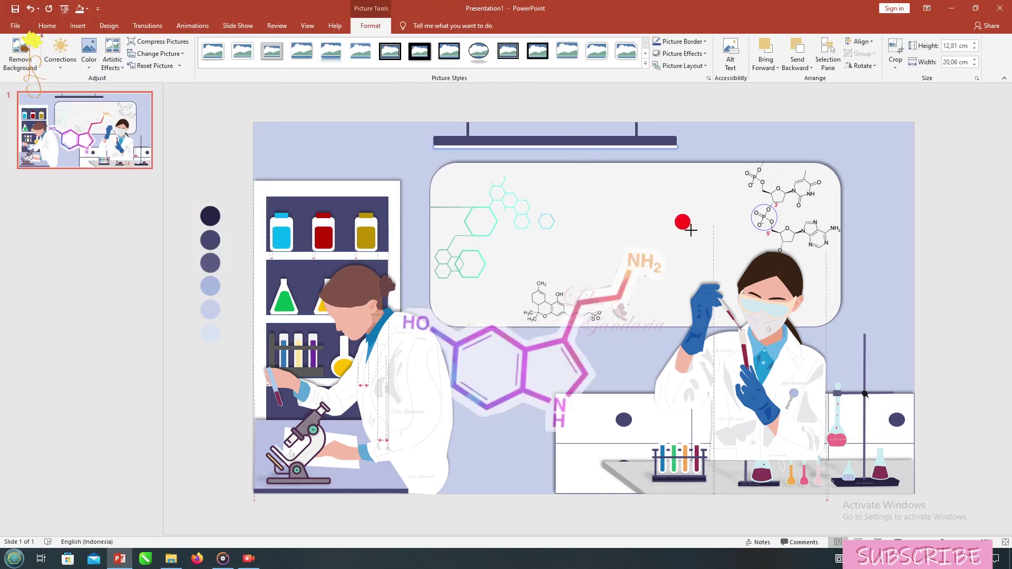
left_click_drag(455, 396, 661, 184)
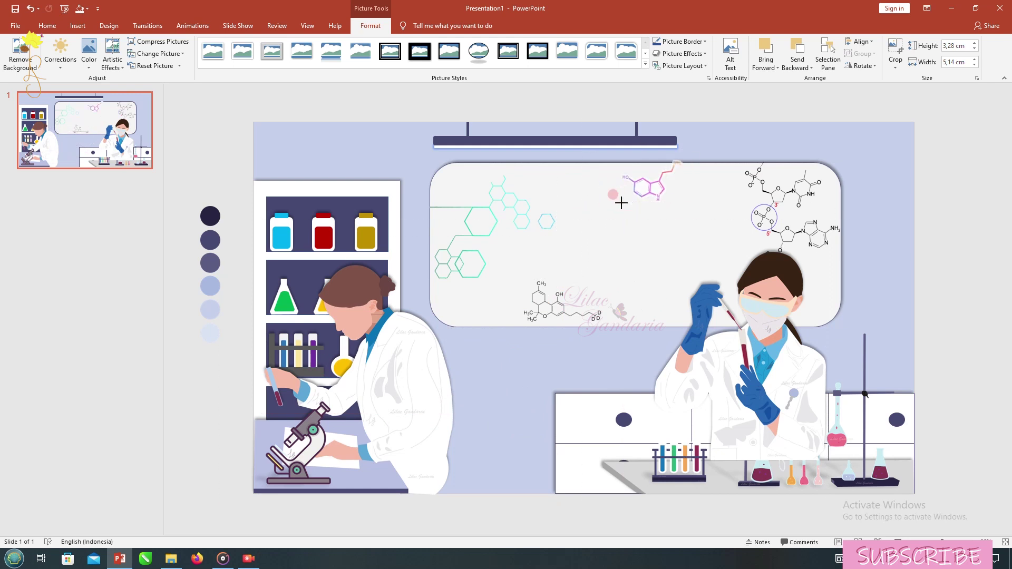
left_click_drag(660, 185, 684, 188)
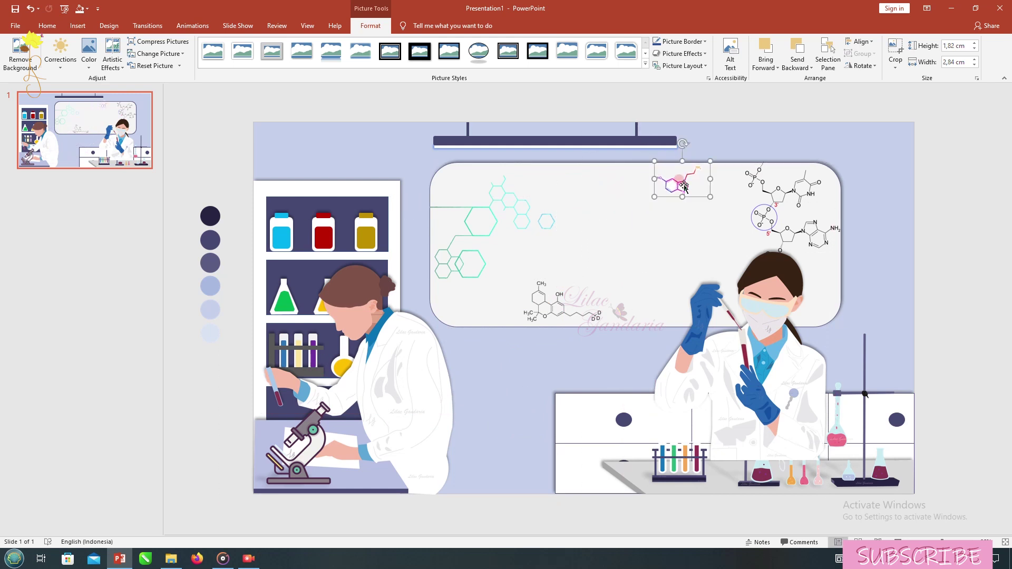
left_click(47, 26)
left_click(573, 259)
Type the three-line TEMA LABORATORIUM KIMIA title and set it in Cooper Black, 32 pt.
type("TEMA")
key("Return")
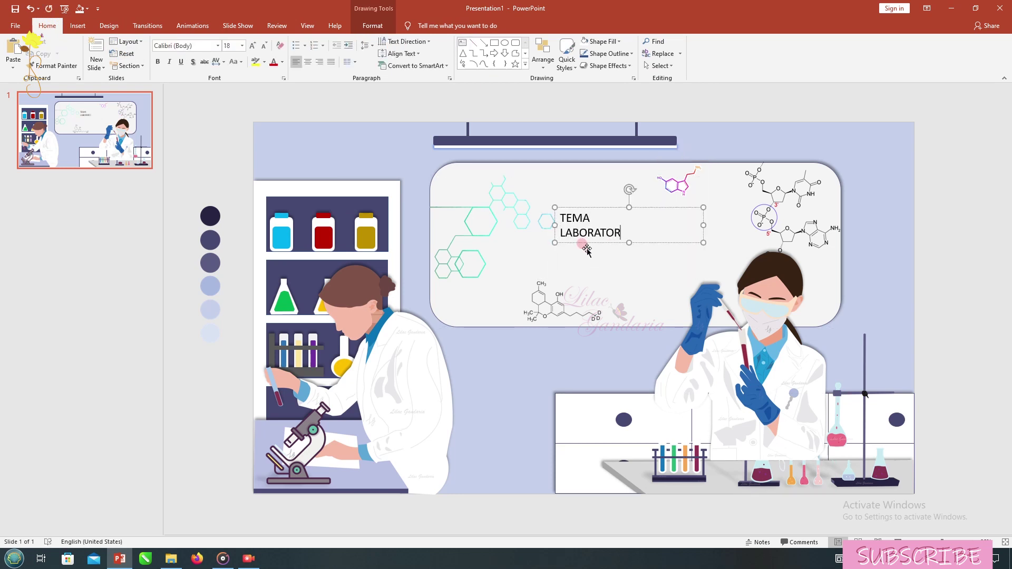
key("Return")
type("KIMIA")
key("ctrl+a")
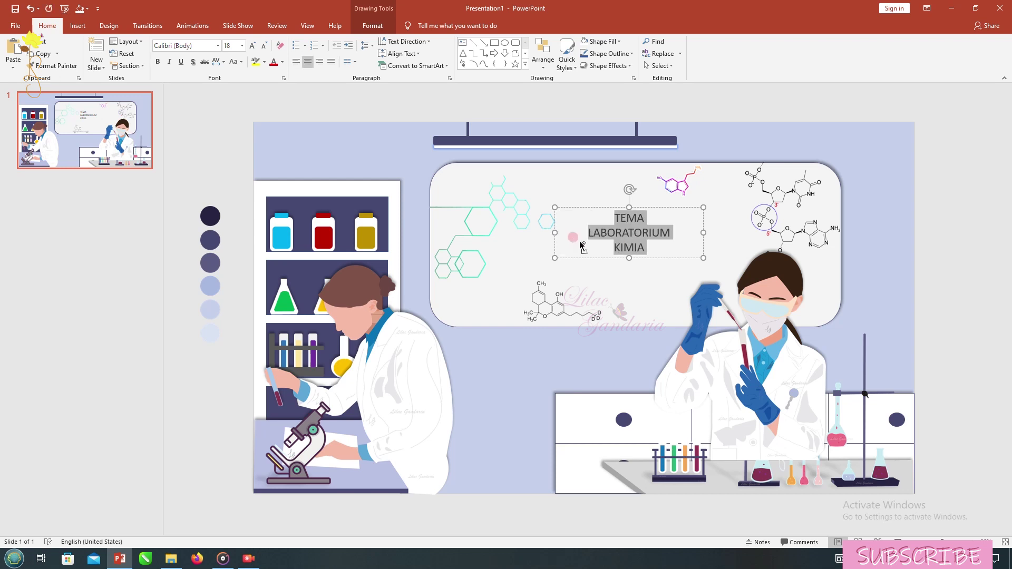
left_click(218, 45)
scroll(198, 343, "down", 5)
scroll(198, 342, "down", 5)
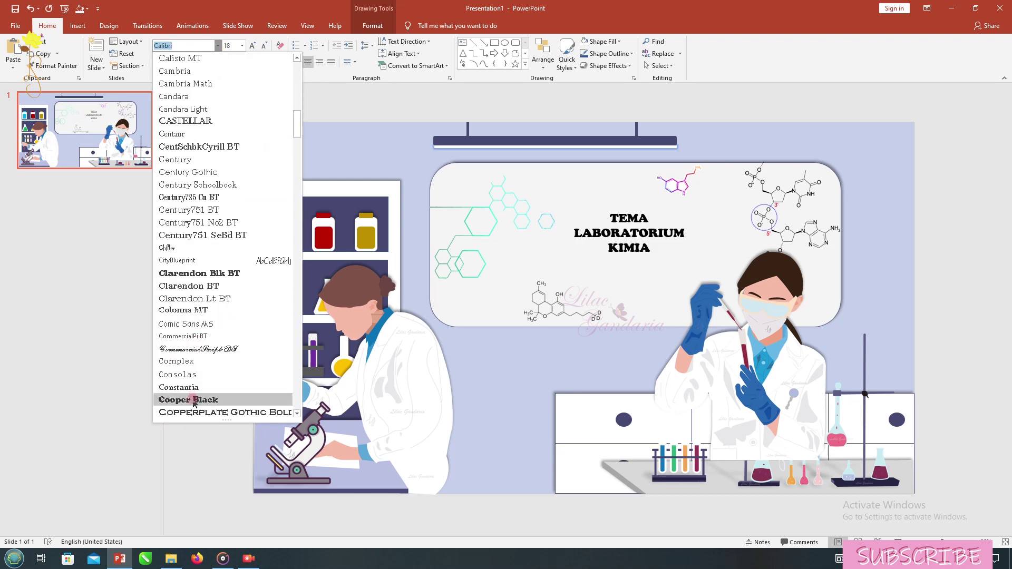
left_click(170, 398)
left_click(251, 45)
left_click(252, 46)
left_click(251, 45)
Widen the title box, centre it on the whiteboard, and nudge the hexagon picture up.
left_click_drag(703, 263, 743, 263)
left_click(574, 203)
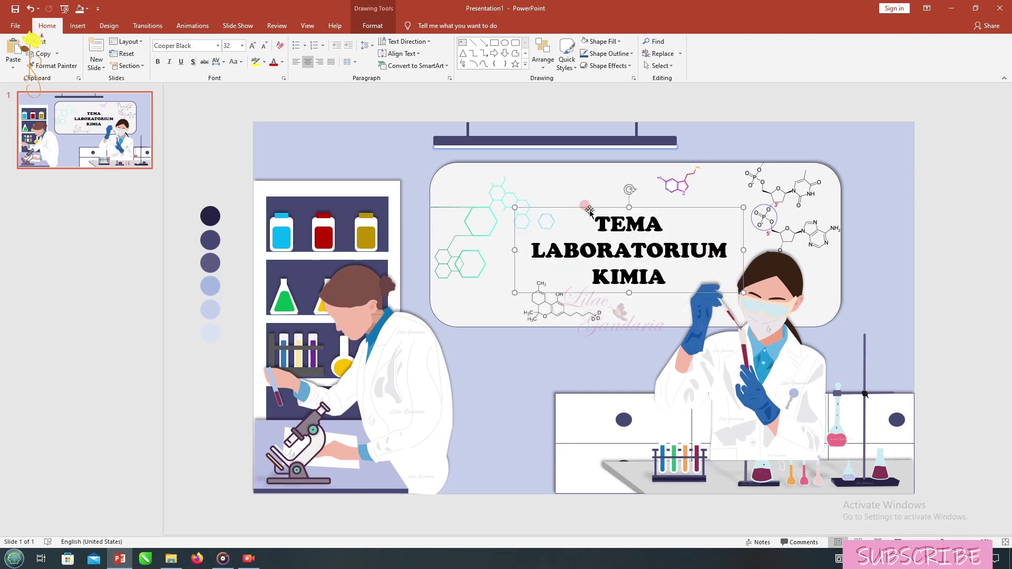
left_click_drag(589, 211, 597, 206)
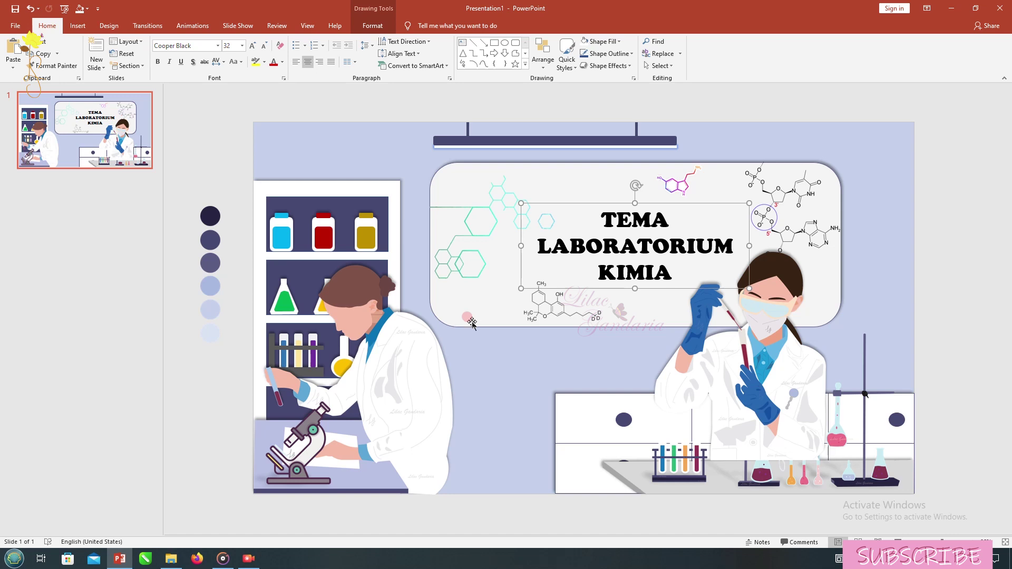
left_click(489, 238)
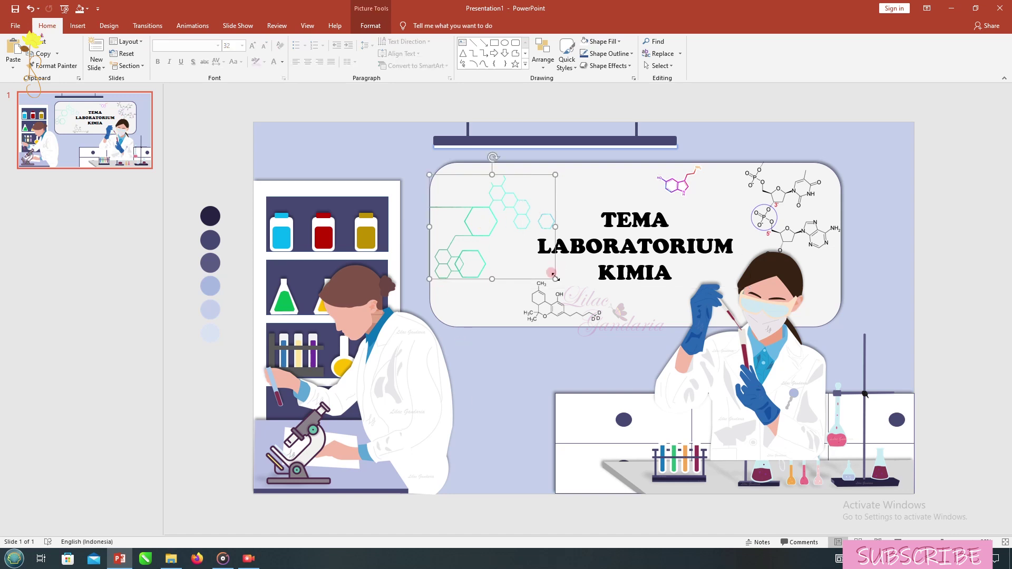
key("Up")
key("Up")
key("Up")
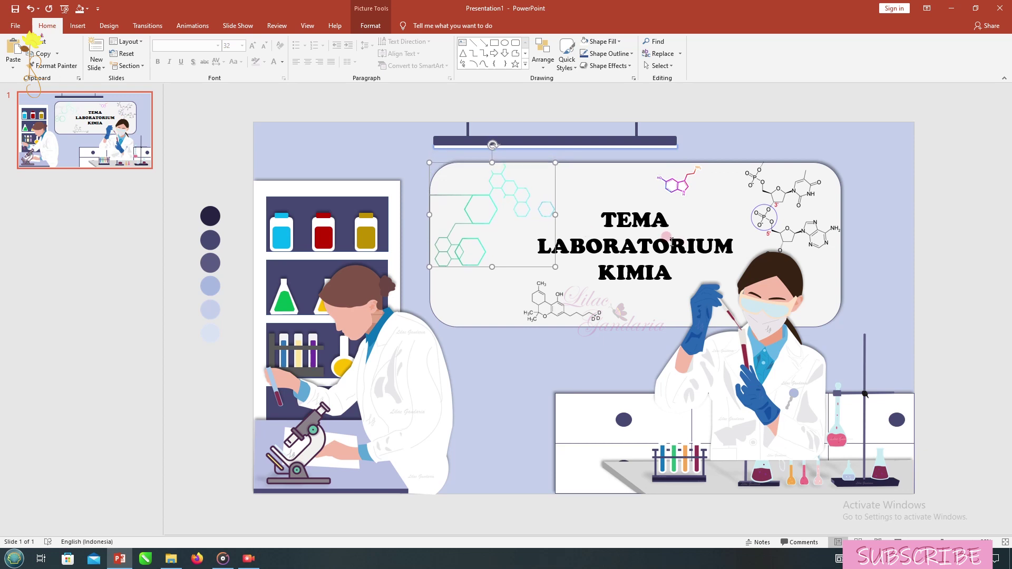
Colour the title dark navy and give it a subtle text shadow.
left_click(670, 240)
left_click(283, 62)
left_click(287, 174)
left_click(210, 216)
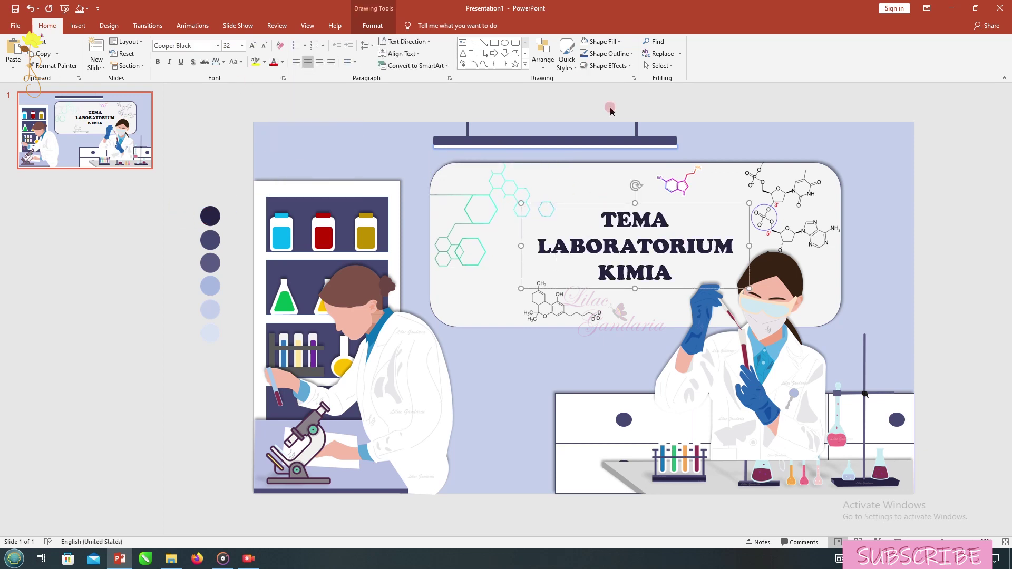
left_click(377, 23)
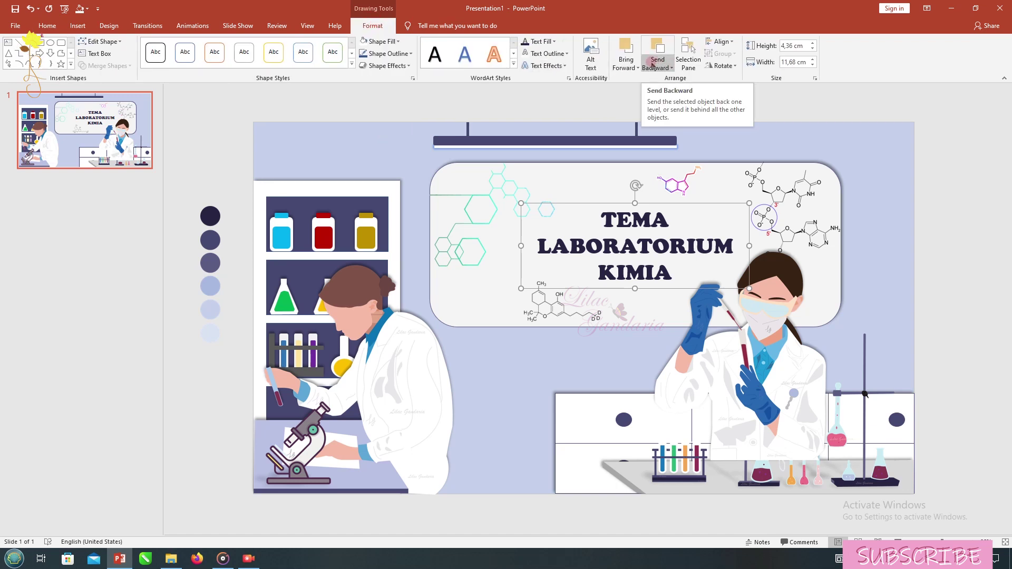
left_click(544, 66)
left_click(651, 159)
left_click(584, 162)
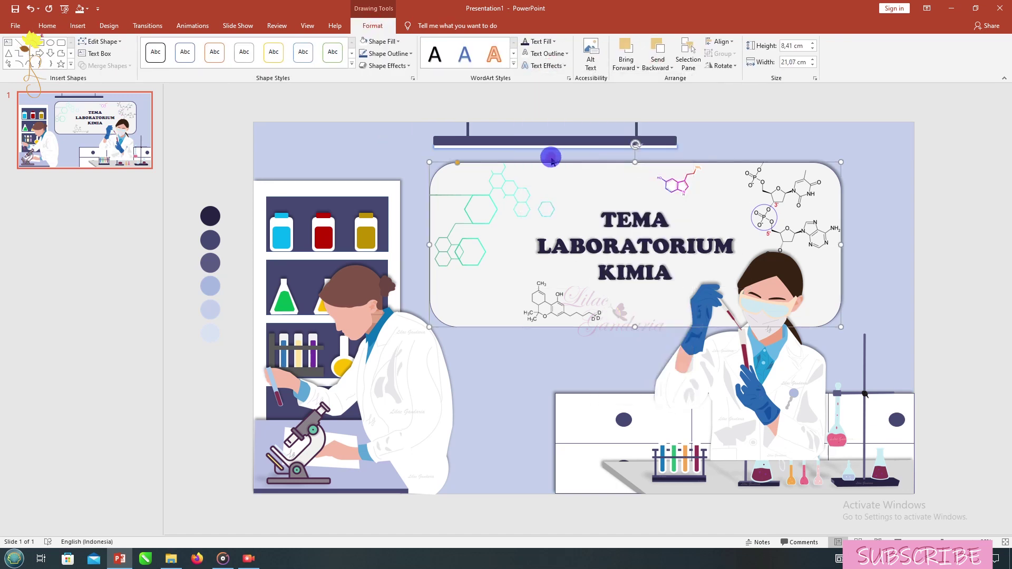
left_click(614, 202)
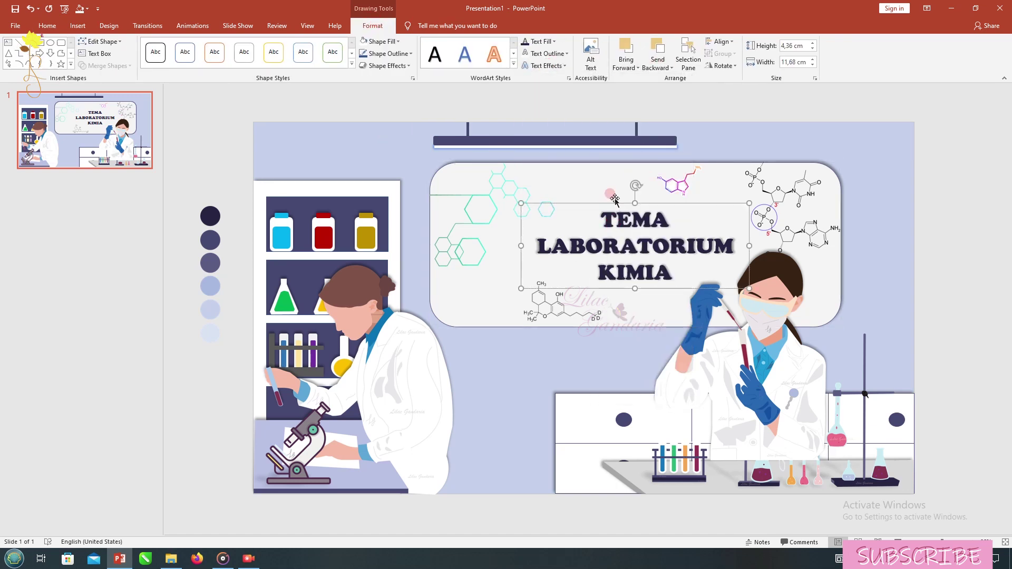
left_click(226, 154)
right_click(97, 136)
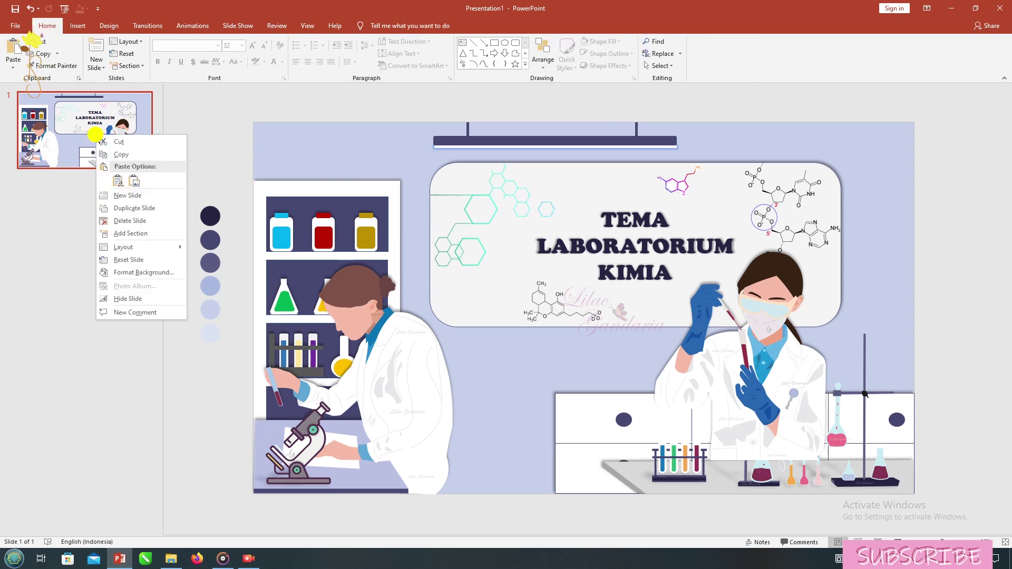
Duplicate slide 1 and draw a freeform blob shape on the new slide.
left_click(117, 208)
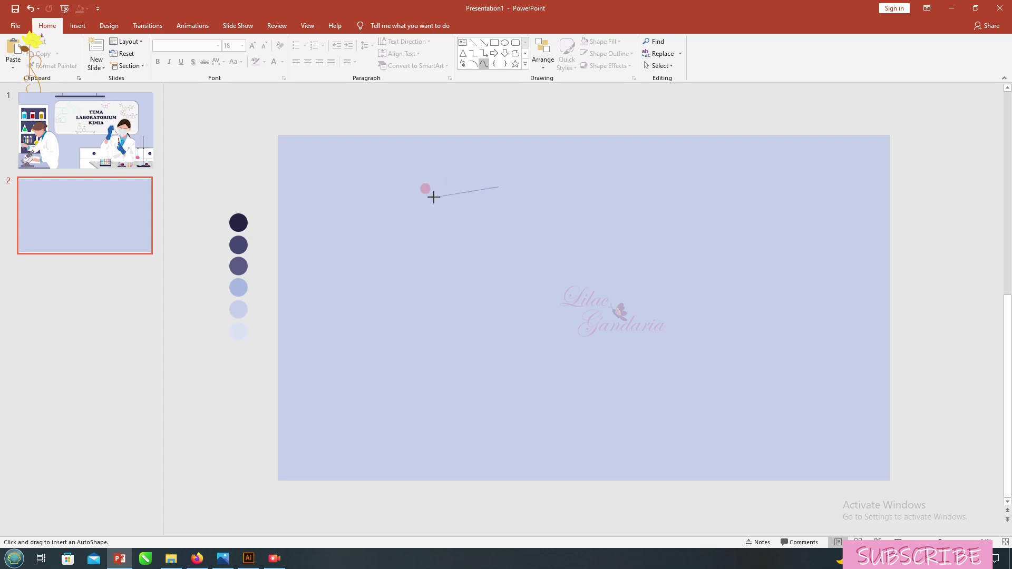
left_click(392, 232)
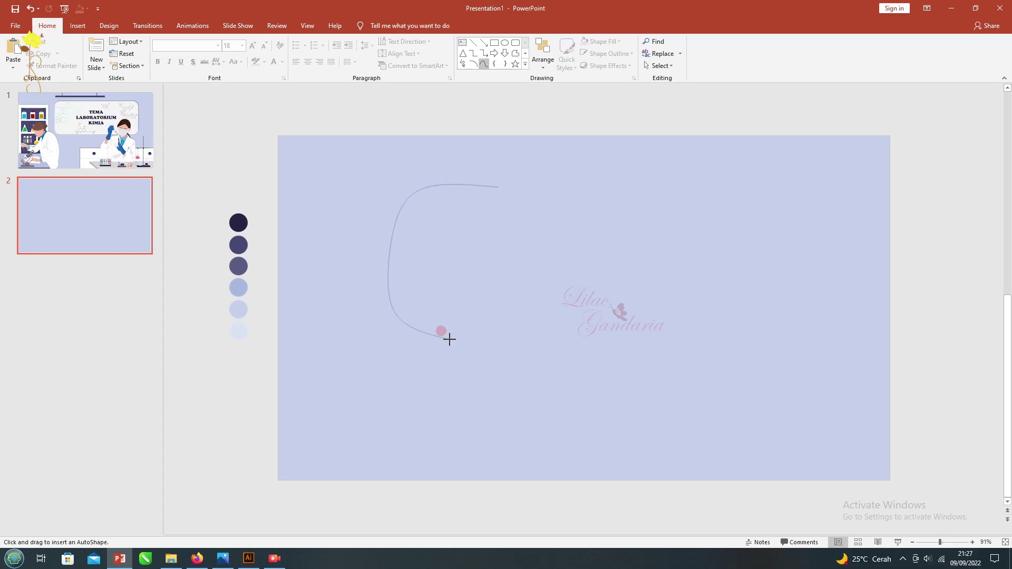
left_click(550, 404)
left_click_drag(723, 396, 751, 312)
mouse_move(824, 153)
left_mouse_down()
mouse_move(689, 143)
mouse_move(620, 182)
mouse_move(498, 187)
left_mouse_up()
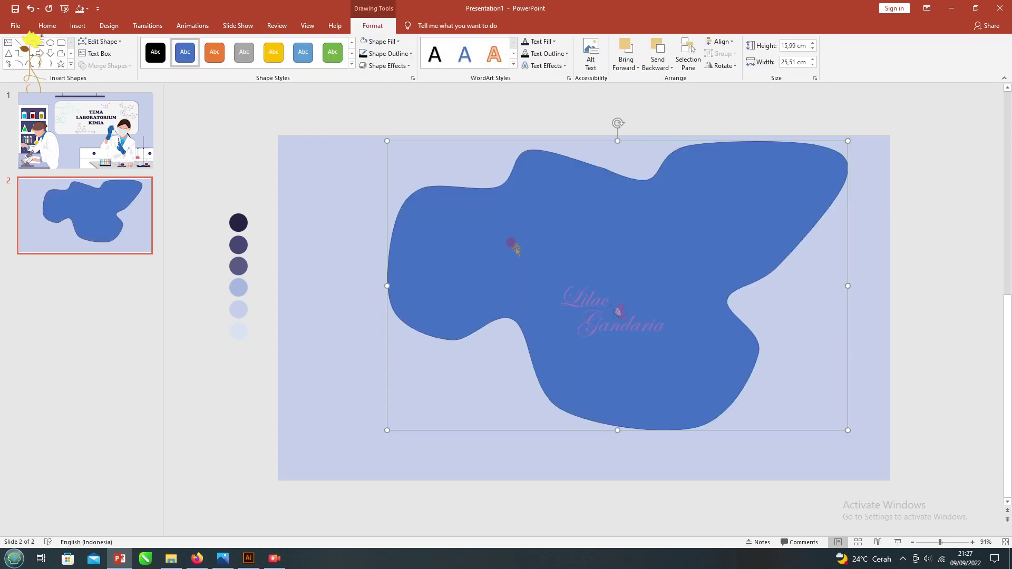
left_click_drag(620, 279, 588, 293)
Fill the blob light blue with no outline and stretch it over most of the slide.
left_click(381, 41)
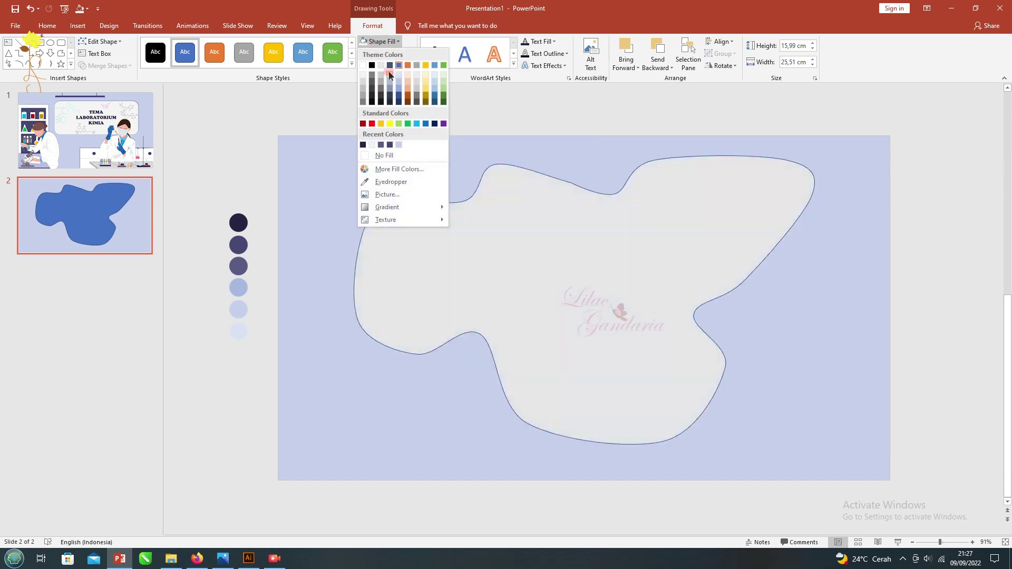
left_click(398, 82)
left_click(386, 53)
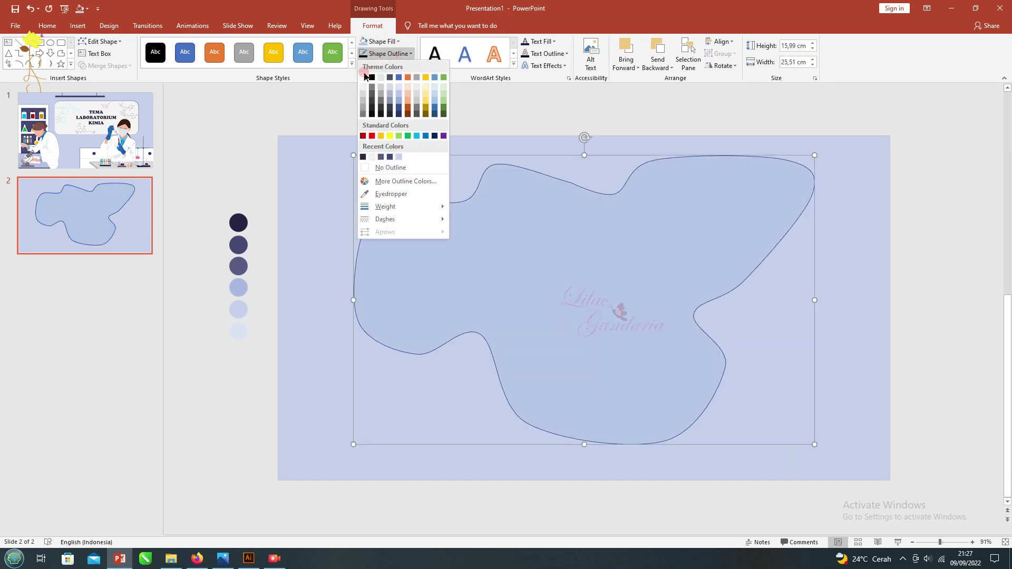
left_click(383, 167)
left_click_drag(827, 301, 855, 301)
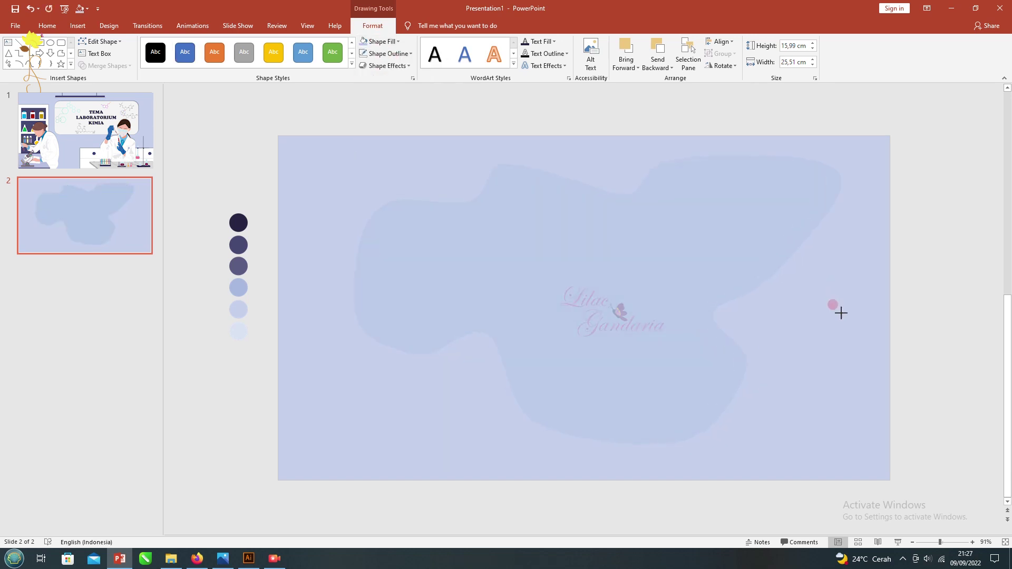
left_click_drag(348, 284, 309, 324)
left_click_drag(582, 448, 573, 466)
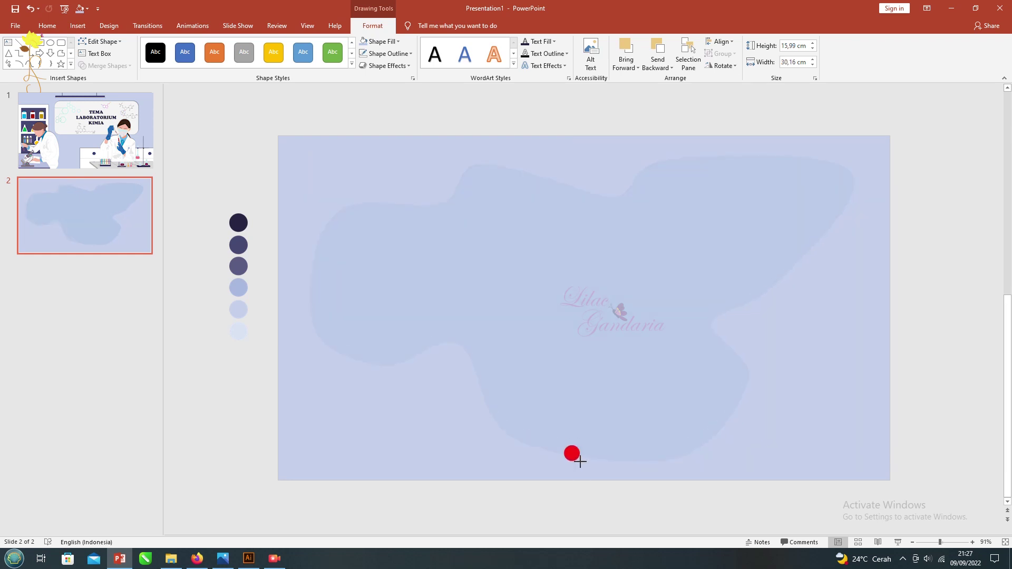
left_click(260, 146)
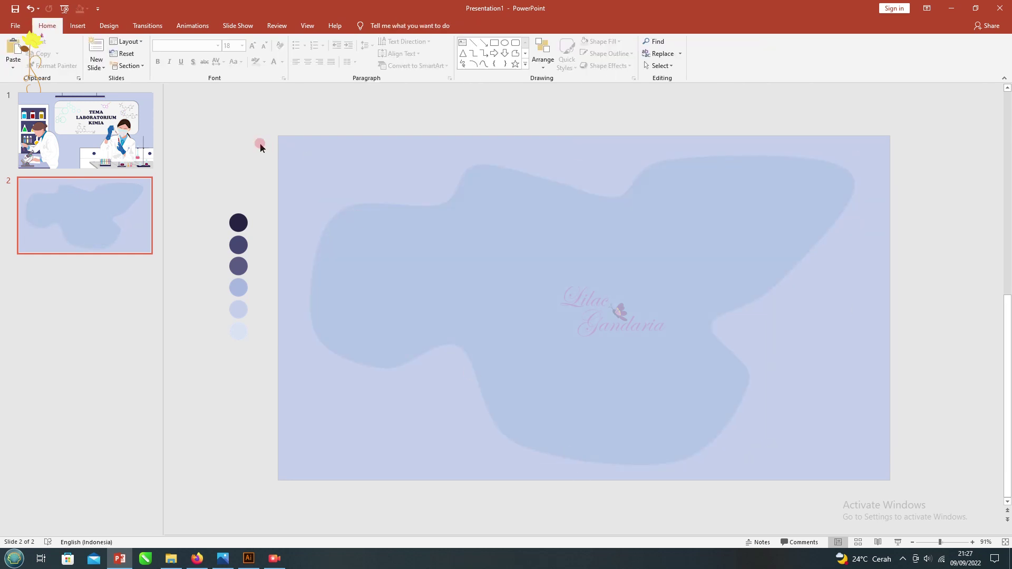
left_click(494, 54)
Draw a tall upright bar on slide 2's left edge and a horizontal shelf bar from it.
left_click_drag(277, 217, 289, 480)
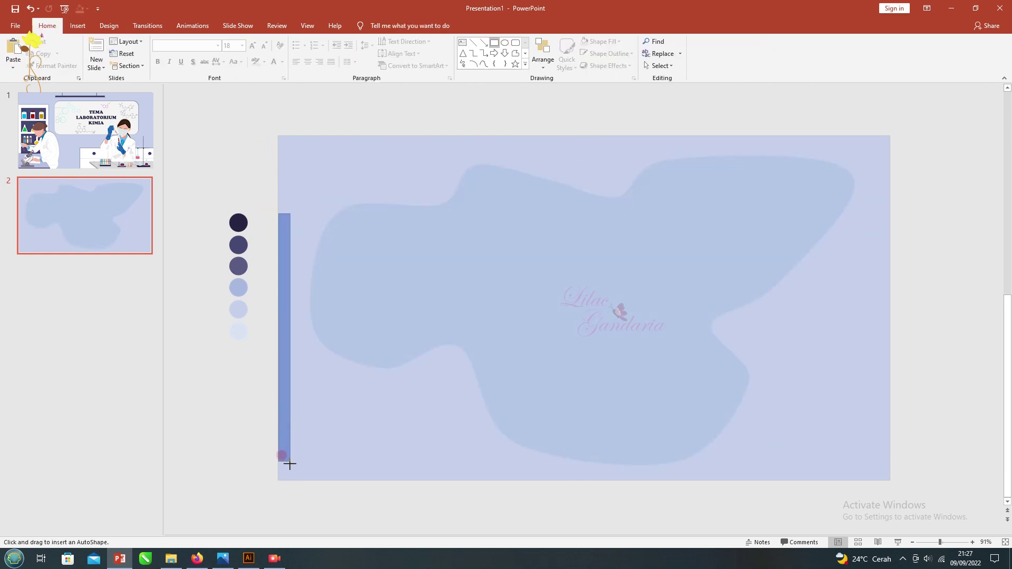
mouse_move(289, 212)
left_mouse_down()
mouse_move(289, 195)
mouse_move(366, 230)
left_mouse_up()
left_click(50, 42)
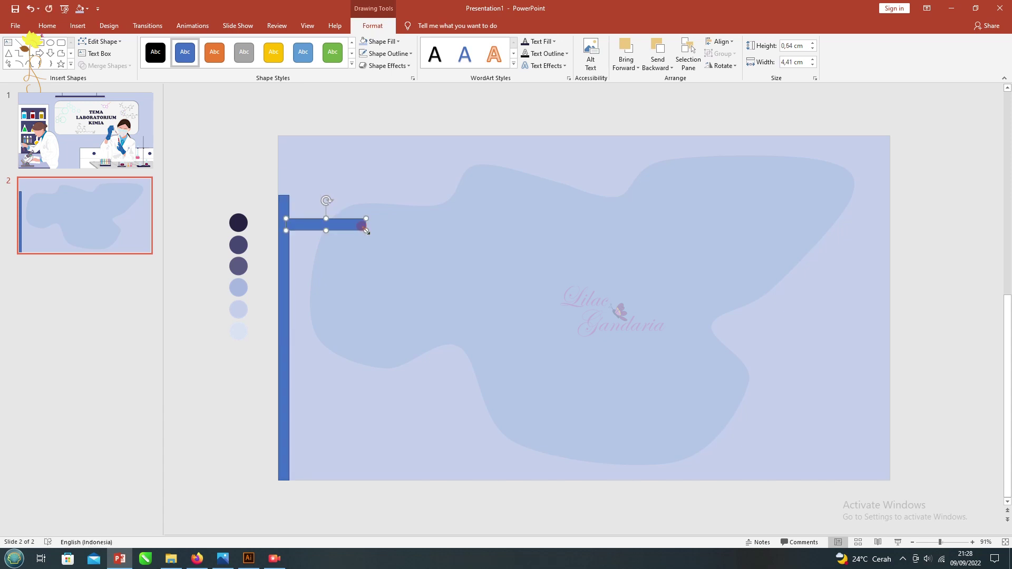
left_click_drag(366, 225, 381, 232)
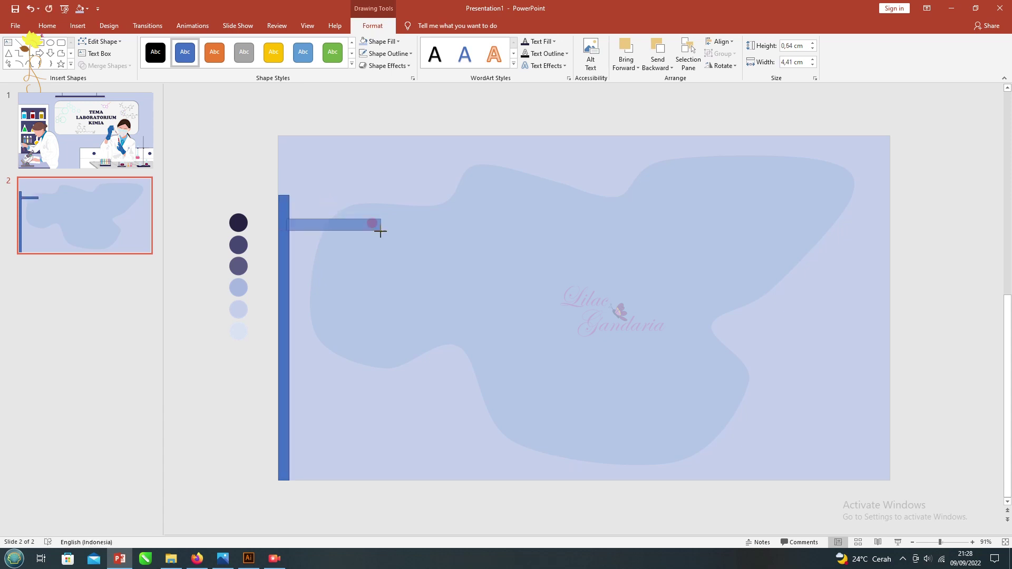
left_click_drag(382, 232, 323, 227)
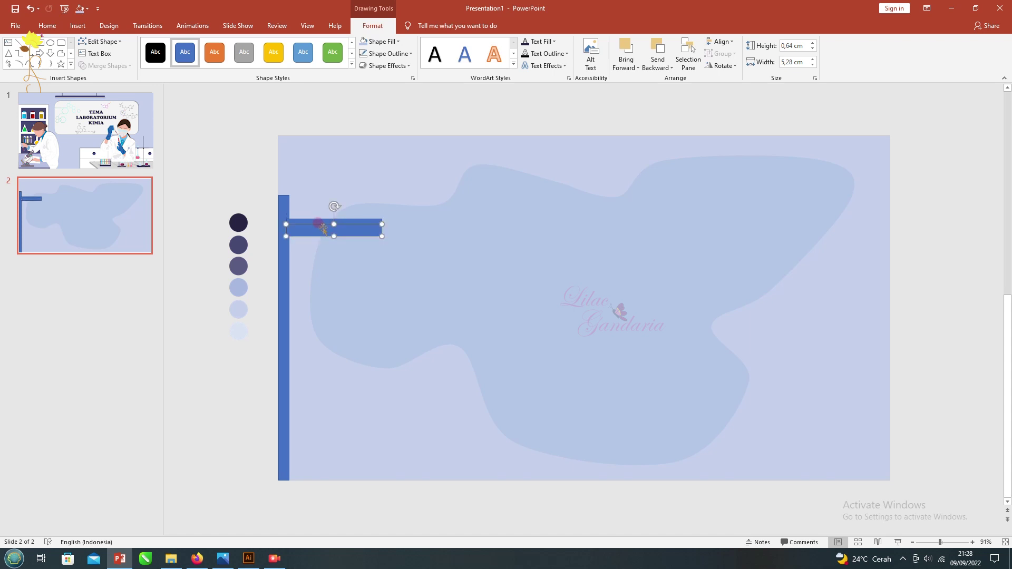
Copy the shelf bar lower down and fill all three bars white.
left_click_drag(323, 228, 311, 300)
left_click(310, 219, "shift")
left_click(284, 248, "shift")
left_click(378, 41)
left_click(366, 62)
Paste the set of lab icons and move them beside the shelves.
left_click(231, 174)
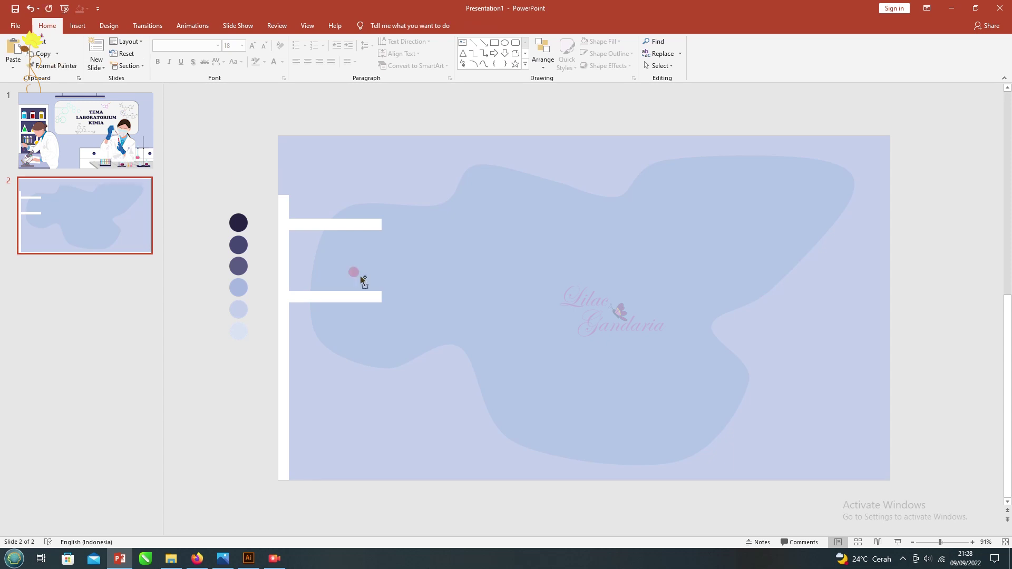
key("ctrl+v")
mouse_move(301, 242)
left_mouse_down()
mouse_move(463, 179)
mouse_move(319, 200)
left_mouse_up()
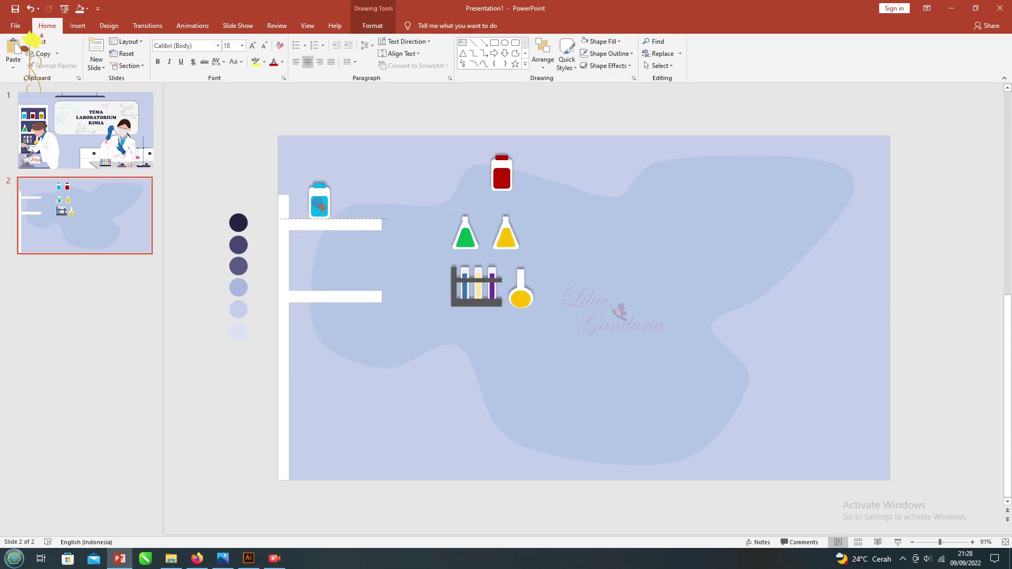
Lower the shelves with the blue bottle, and place the red bottle and green and yellow flasks on the shelves.
left_click(345, 224, "shift")
left_click(332, 295, "shift")
left_click_drag(333, 303, 334, 325)
left_click(241, 176)
left_click_drag(502, 177, 363, 228)
left_click_drag(465, 234, 314, 298)
left_click_drag(505, 244, 327, 319)
Copy a third shelf lower down and set the test-tube rack and round flask on it.
left_click(343, 315)
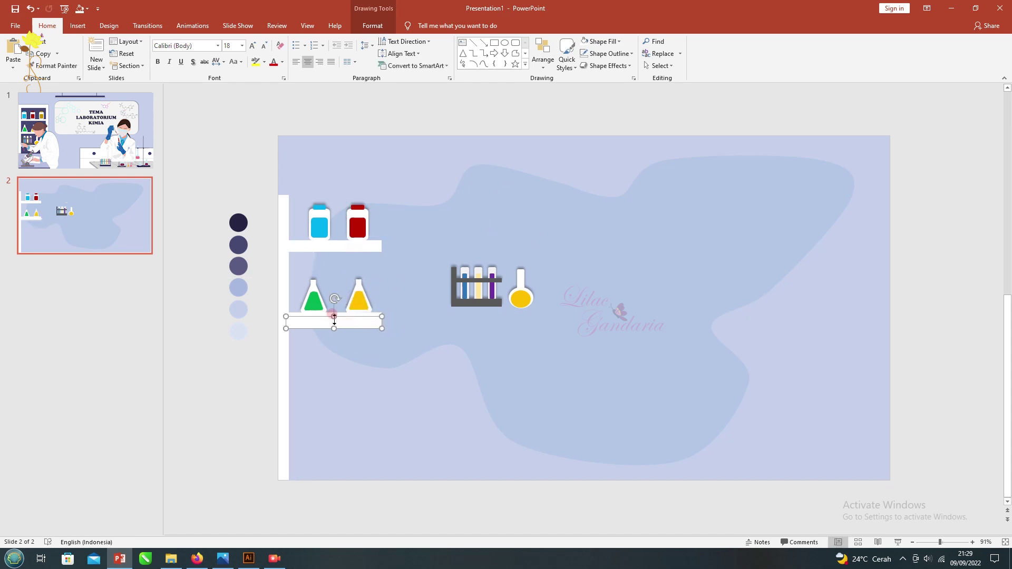
left_click_drag(323, 319, 317, 393)
left_click(479, 290)
left_click(519, 295, "shift")
left_click_drag(477, 303, 318, 389)
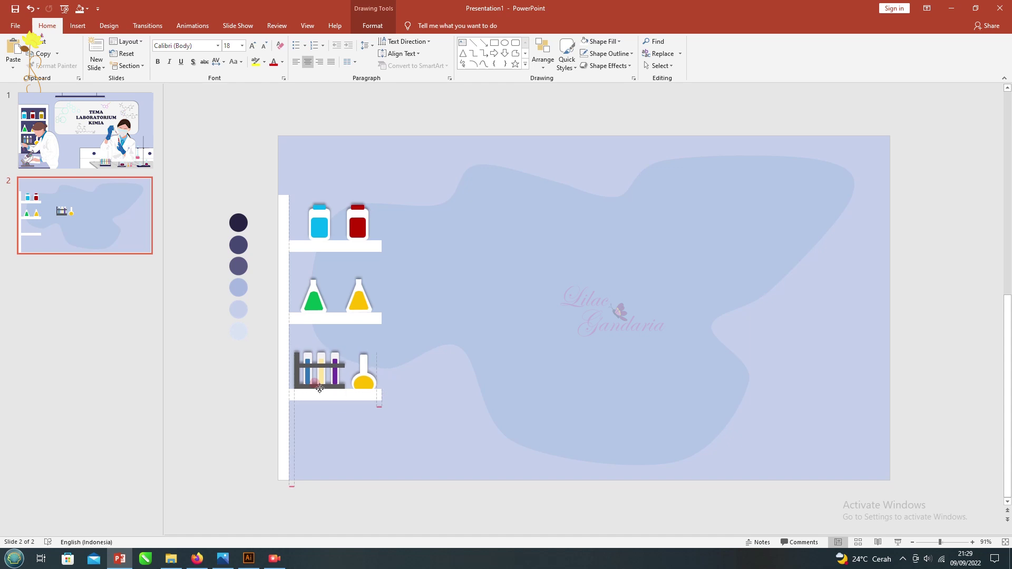
left_click_drag(320, 386, 319, 388)
left_click(260, 386)
Shift the blue and red bottles along the top shelf.
left_click(334, 371)
left_click(220, 347)
left_click(319, 229)
left_click(357, 226, "shift")
left_click_drag(359, 229, 349, 229)
left_click(310, 224)
Recolour the blue bottle dark green.
left_click(311, 224)
left_click(603, 41)
left_click(666, 105)
left_click(344, 228)
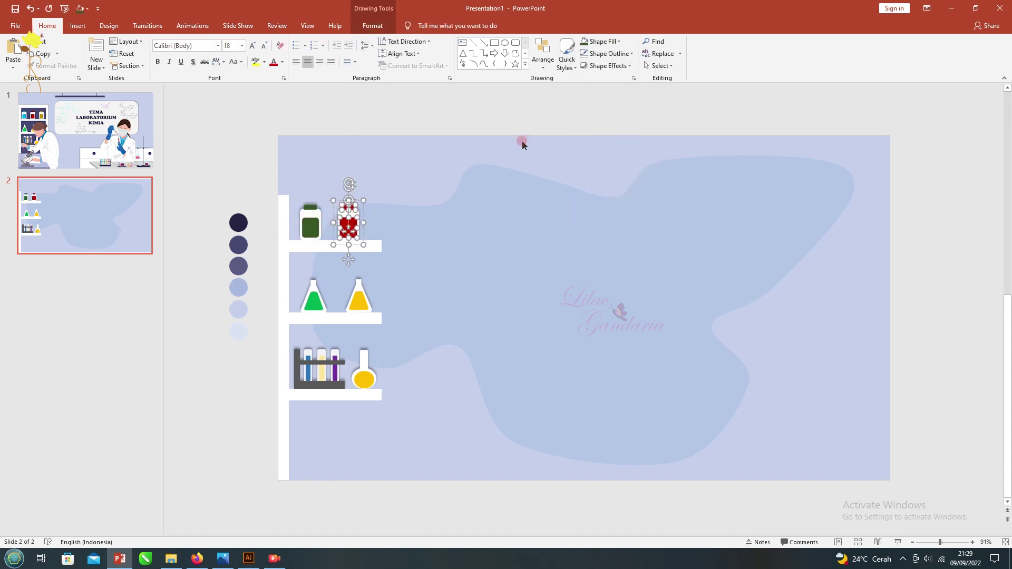
Recolour the red bottle a dark shade, the yellow flask brown and the green flask light green.
left_click(603, 41)
left_click(610, 145)
left_click(340, 302)
left_click(604, 41)
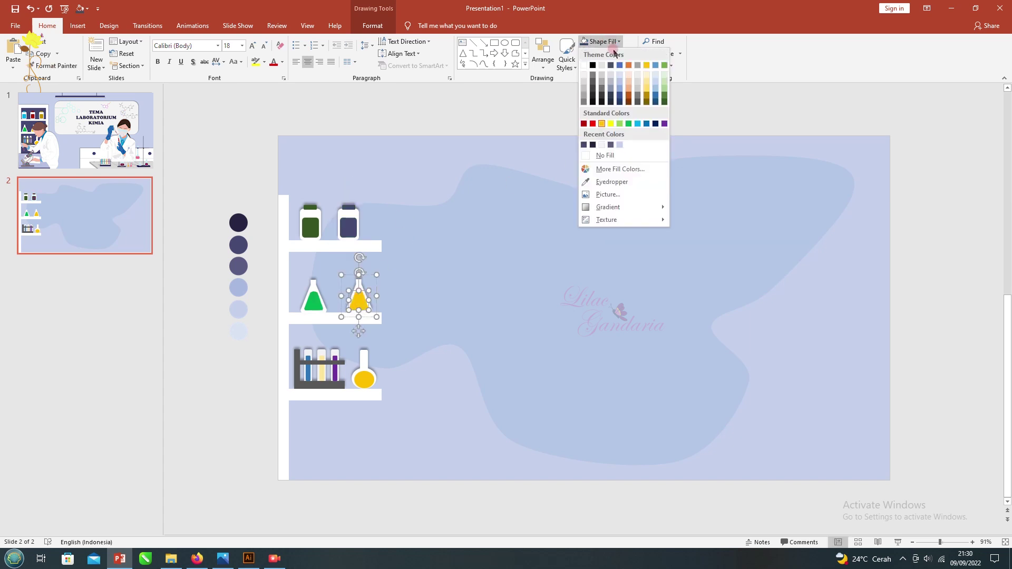
left_click(630, 108)
left_click(310, 295)
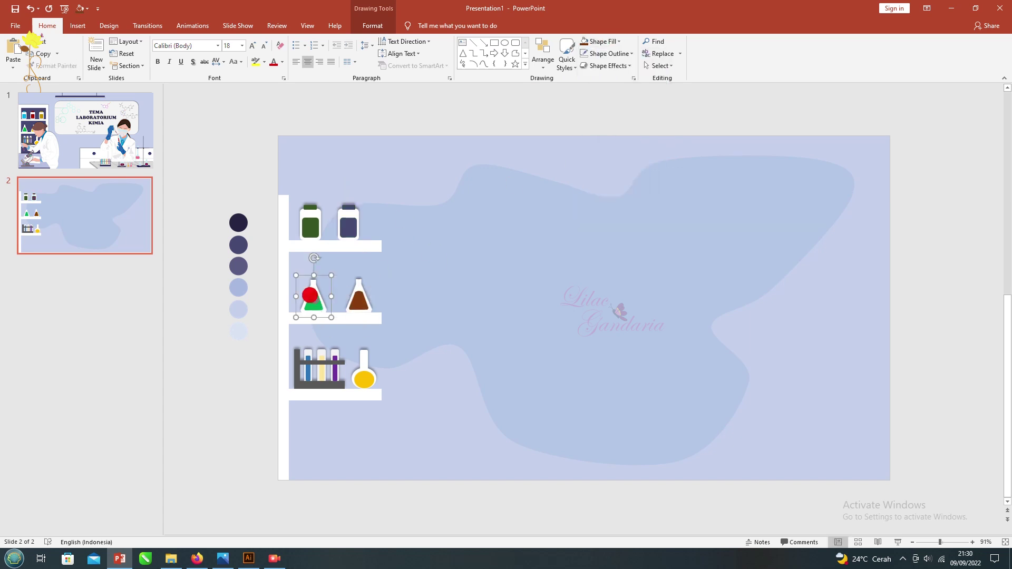
left_click(603, 41)
left_click(665, 90)
Give the round flask a custom magenta fill through More Fill Colors.
left_click(364, 377)
left_click(608, 41)
left_click(620, 169)
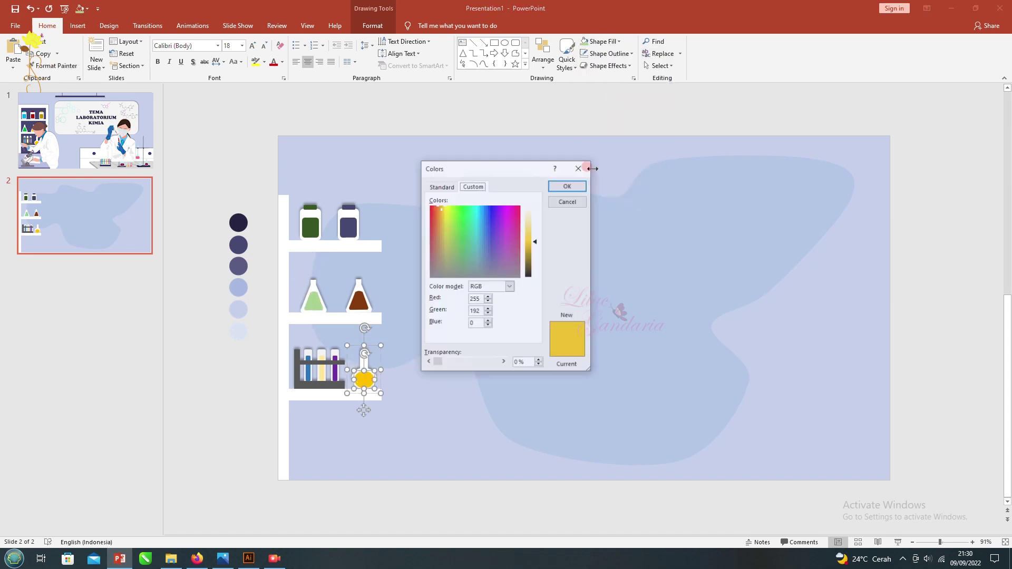
mouse_move(431, 211)
left_mouse_down()
mouse_move(427, 244)
mouse_move(509, 244)
left_mouse_up()
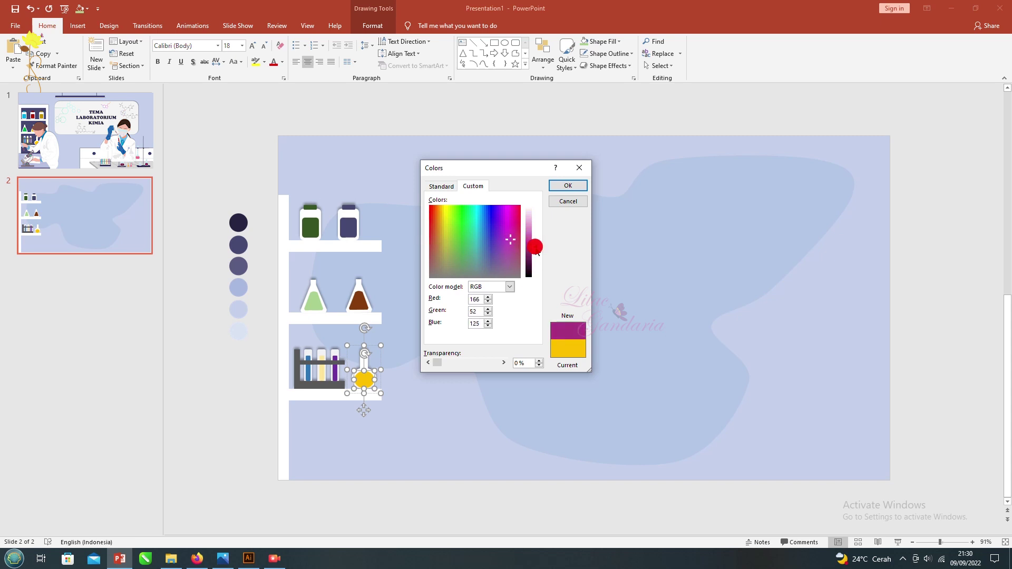
left_click(568, 185)
left_click(231, 402)
Recolour the test tubes: the purple one magenta, the left one blue, the yellow one a new fill.
left_click(330, 366)
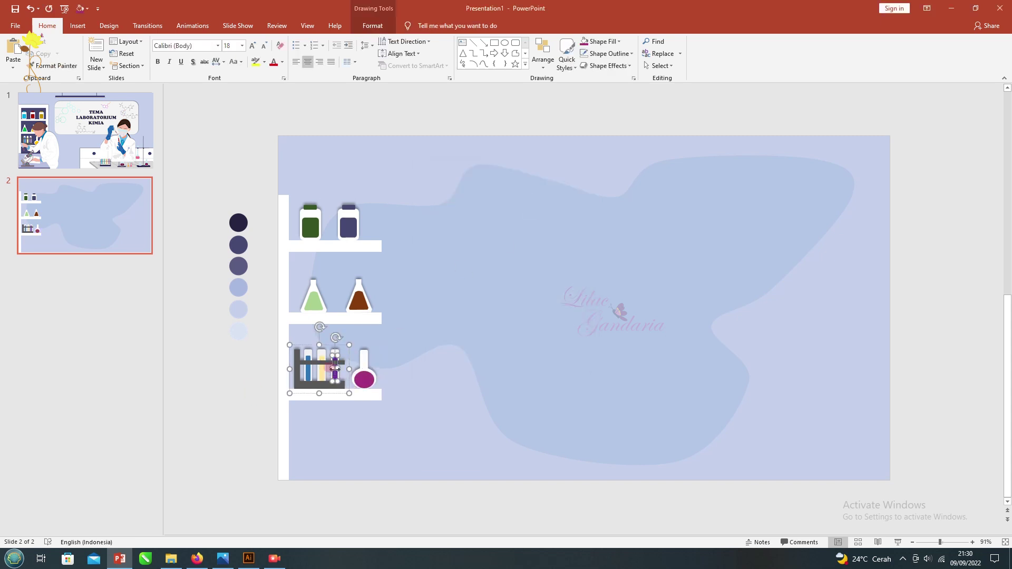
left_click(619, 41)
left_click(576, 147)
left_click(306, 368)
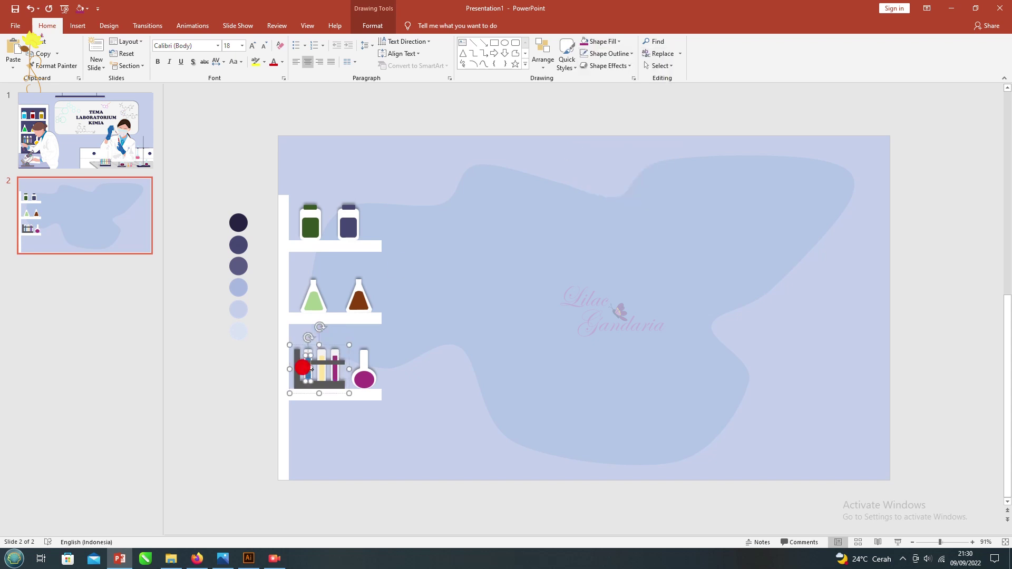
left_click(601, 41)
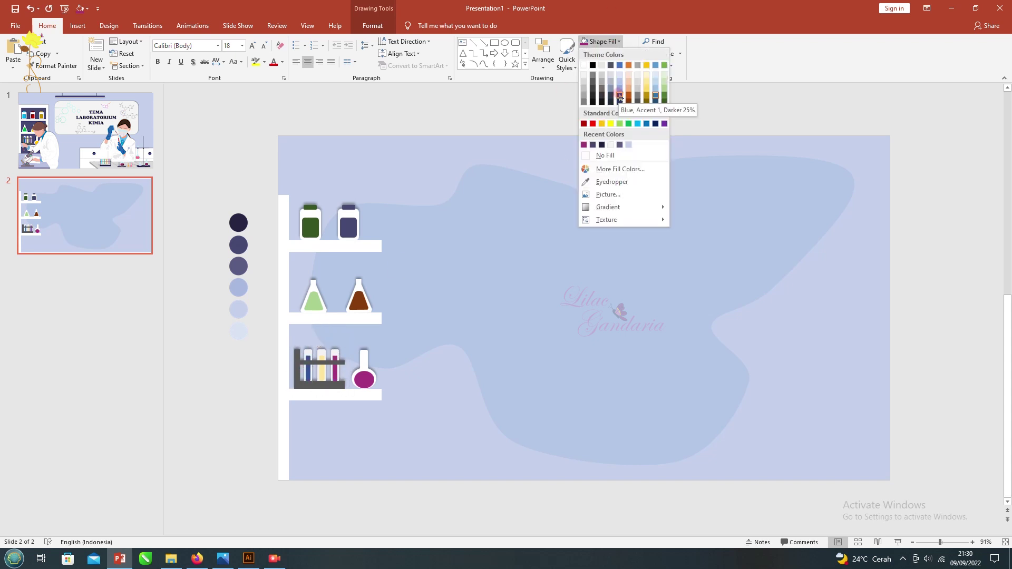
left_click(619, 96)
left_click(322, 369)
left_click(597, 53)
left_click(601, 41)
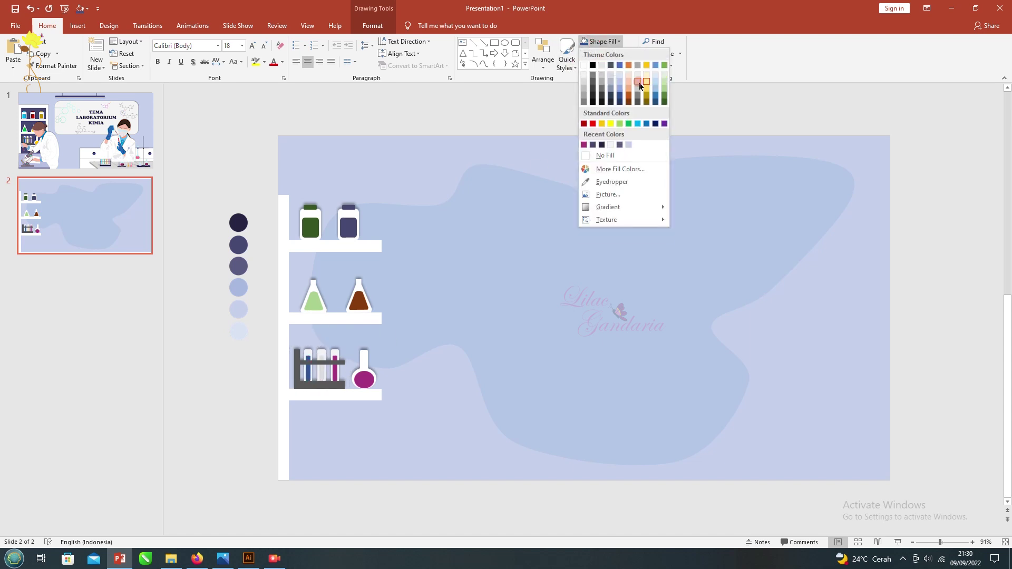
left_click(607, 124)
left_click(216, 223)
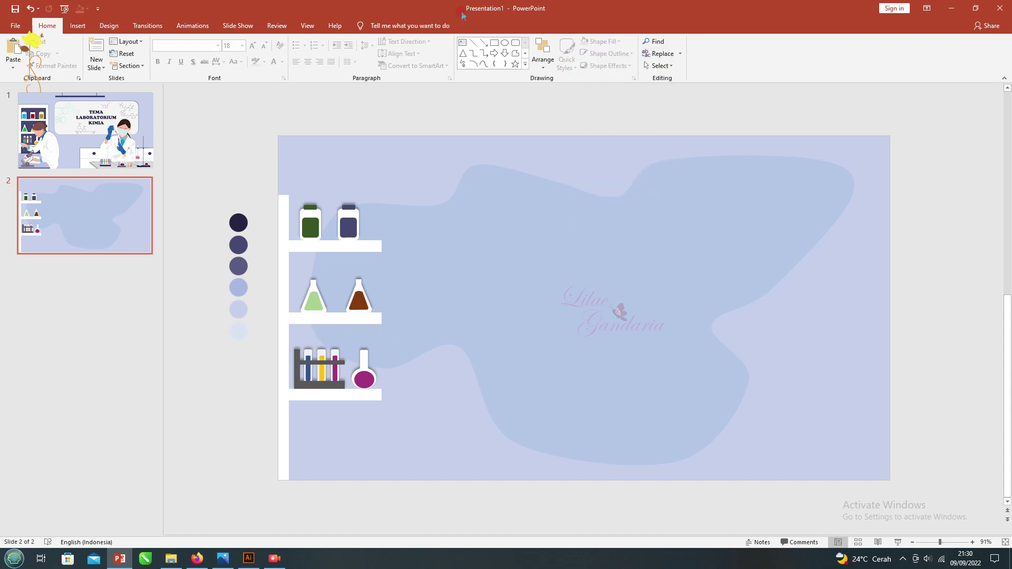
left_click(505, 44)
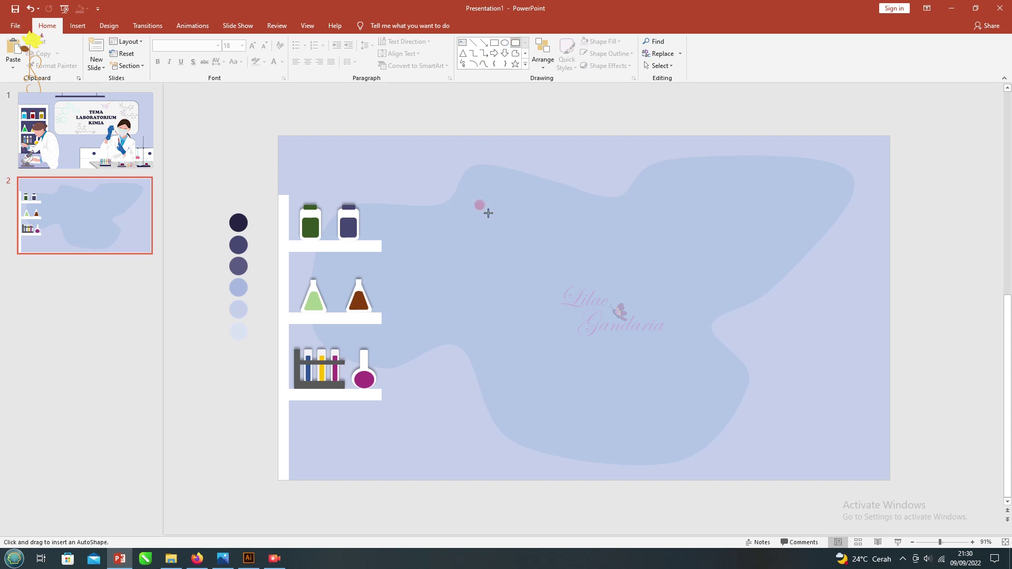
Draw a whiteboard-sized rounded rectangle and fit a Ctrl+D duplicate inside it.
left_click_drag(497, 191, 736, 384)
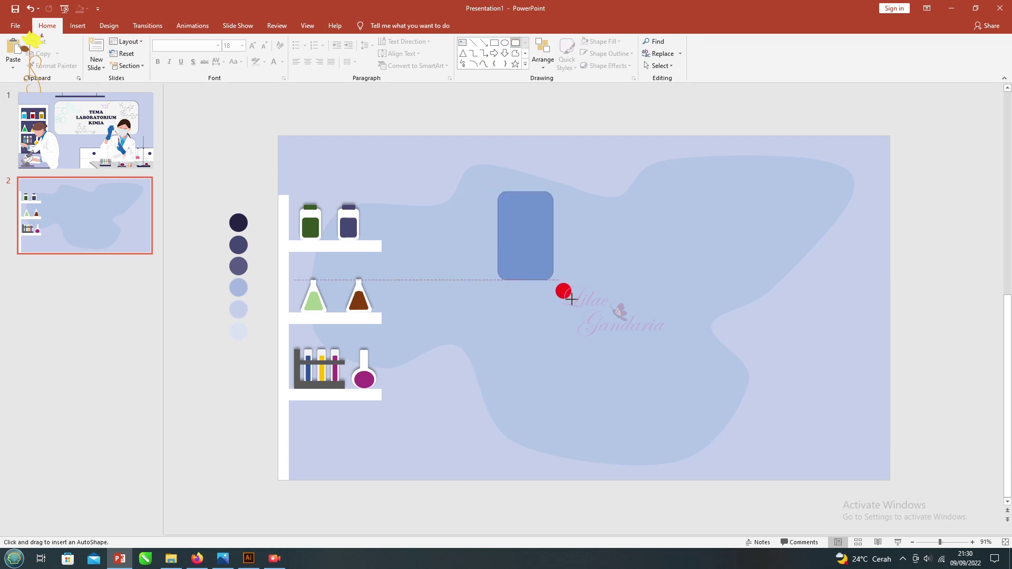
left_click_drag(611, 273, 572, 254)
left_click_drag(703, 367, 711, 371)
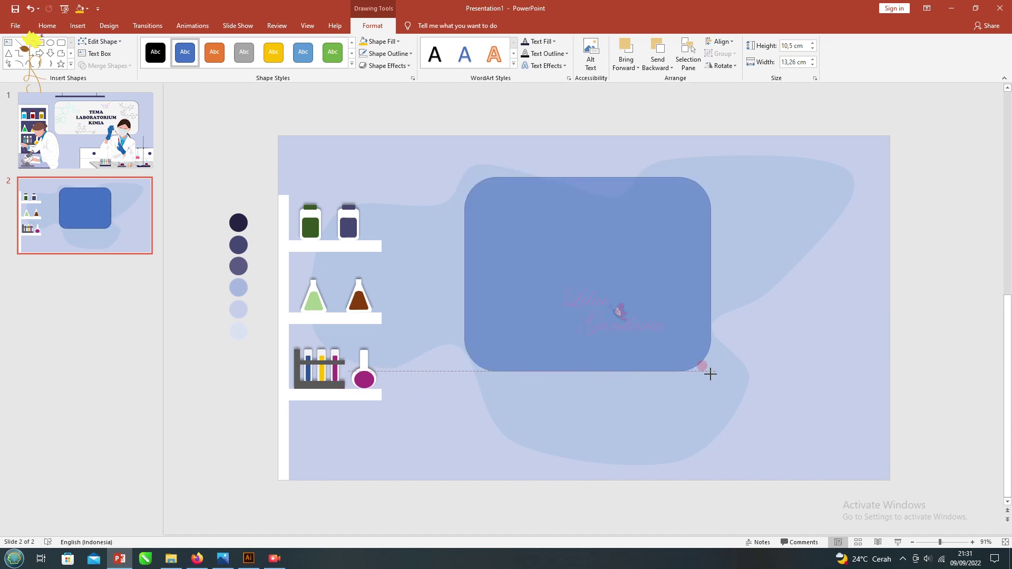
key("ctrl+d")
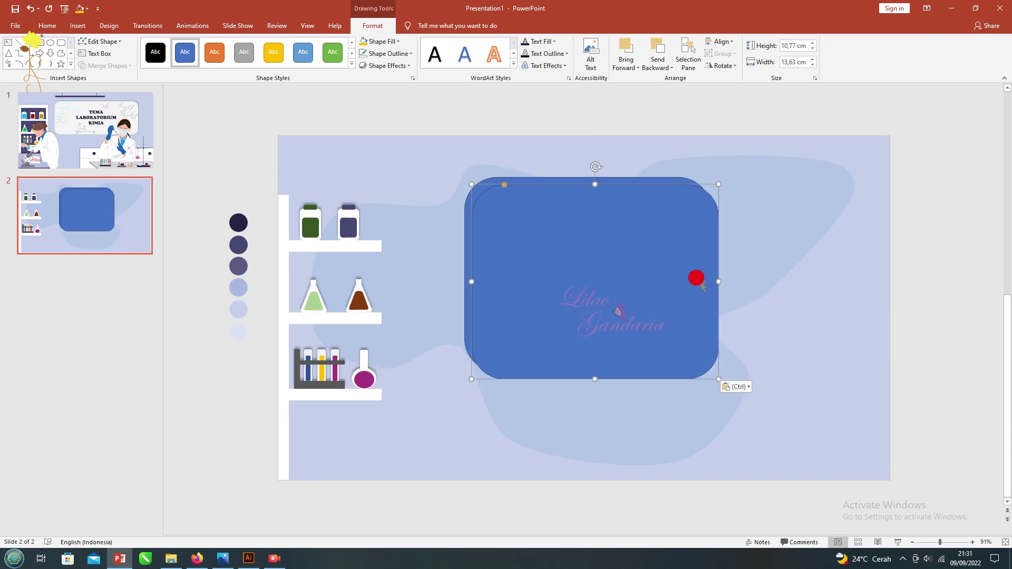
left_click_drag(719, 282, 701, 282)
left_click_drag(595, 379, 585, 365)
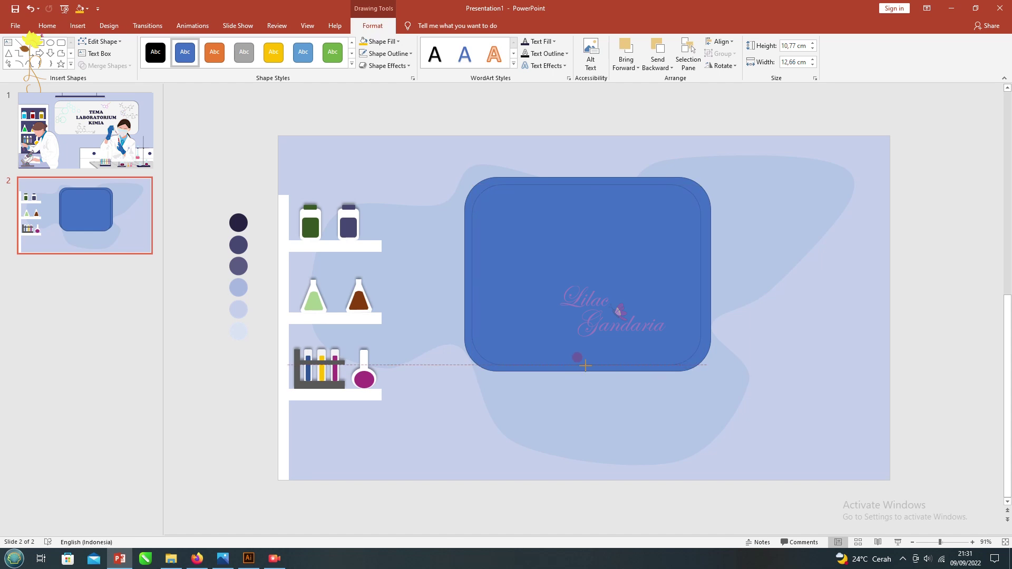
left_click_drag(585, 362, 585, 361)
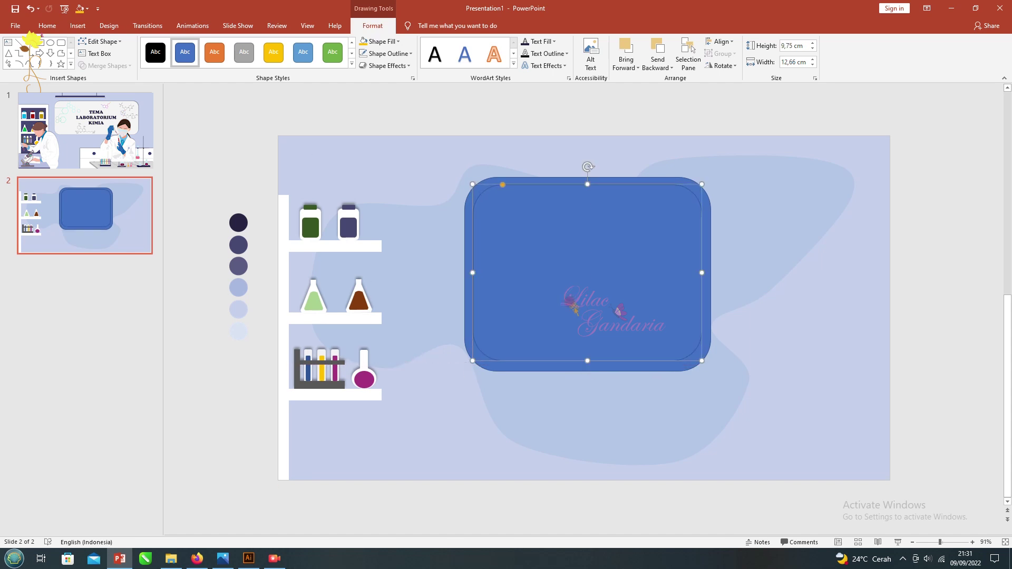
Fill the inner rectangle white and give the outer frame dark navy fill and outline.
left_click(379, 41)
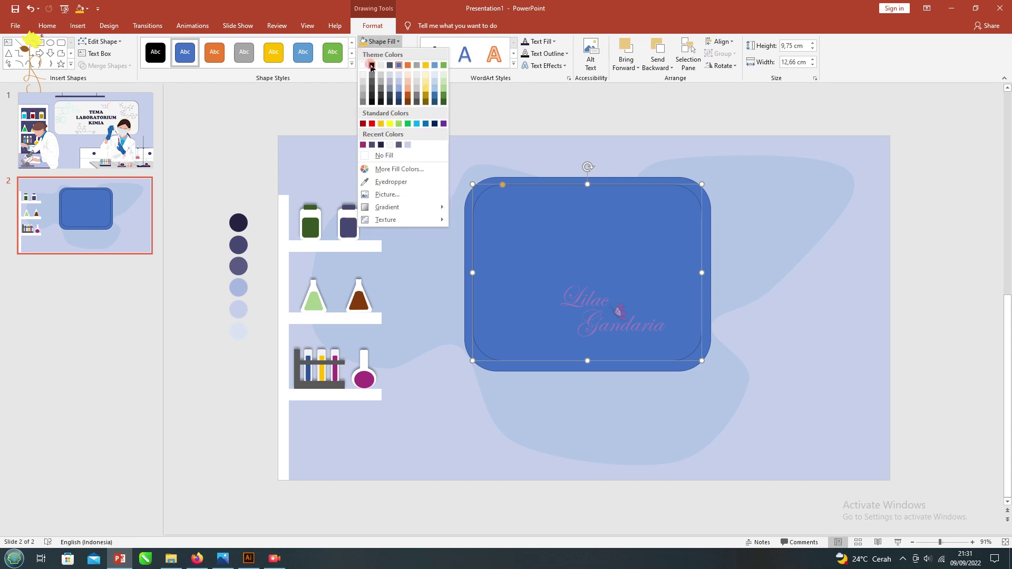
left_click(363, 65)
left_click(532, 179)
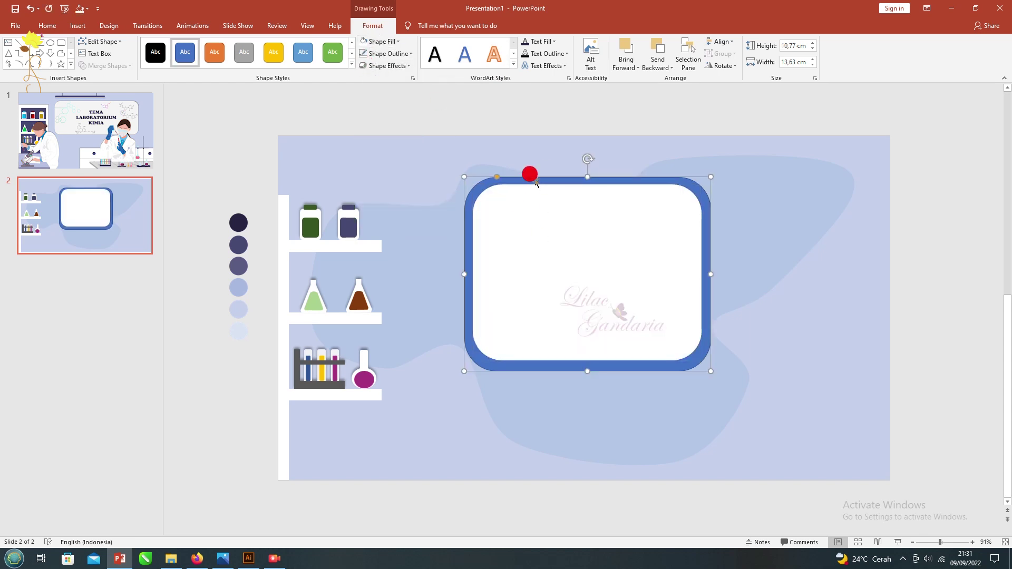
left_click(378, 41)
left_click(373, 145)
left_click(385, 53)
left_click(362, 158)
Draw three small ovals down the whiteboard's left inside edge and fill them dark navy.
left_click(50, 42)
mouse_move(478, 207)
left_mouse_down()
mouse_move(490, 218)
mouse_move(485, 251)
left_mouse_up()
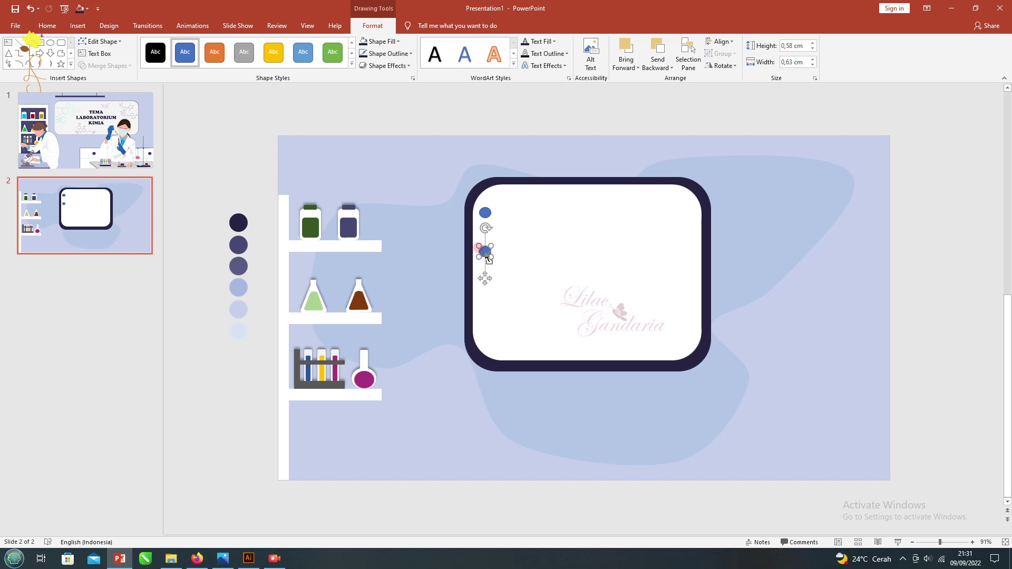
left_click_drag(482, 212, 482, 289)
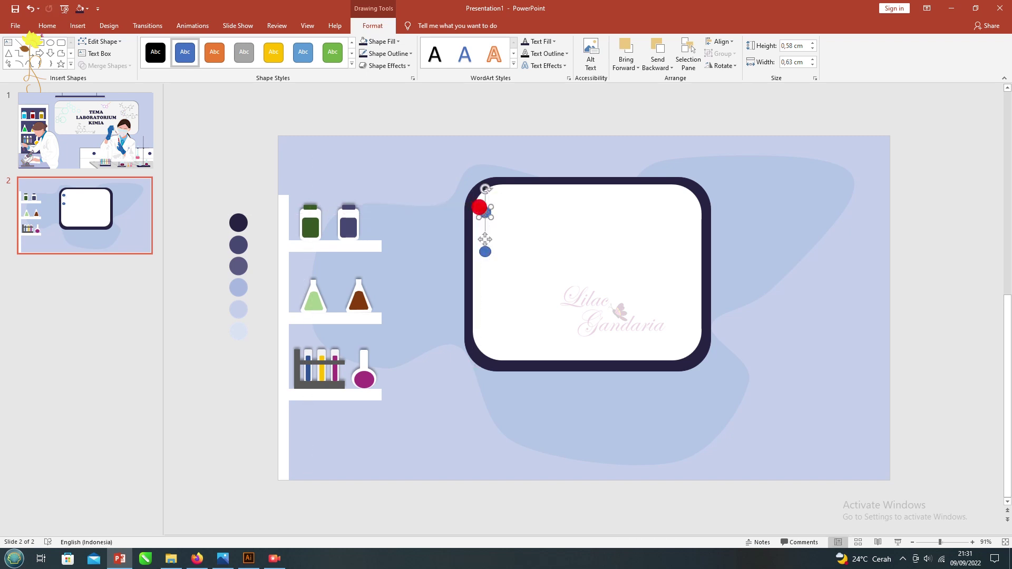
left_click(484, 252, "shift")
left_click(485, 213, "shift")
left_click_drag(481, 214, 481, 229)
left_click(364, 41)
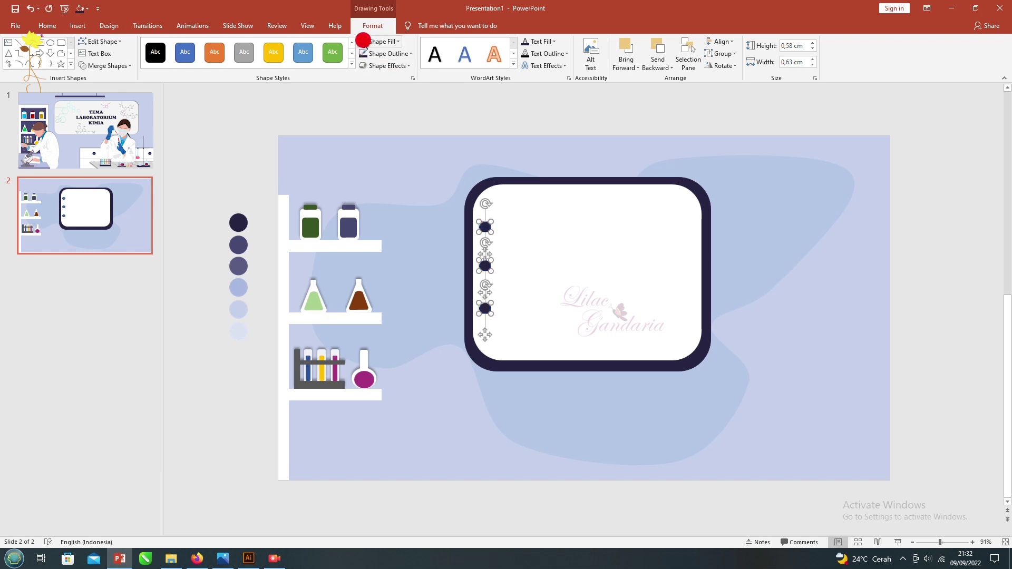
left_click(224, 182)
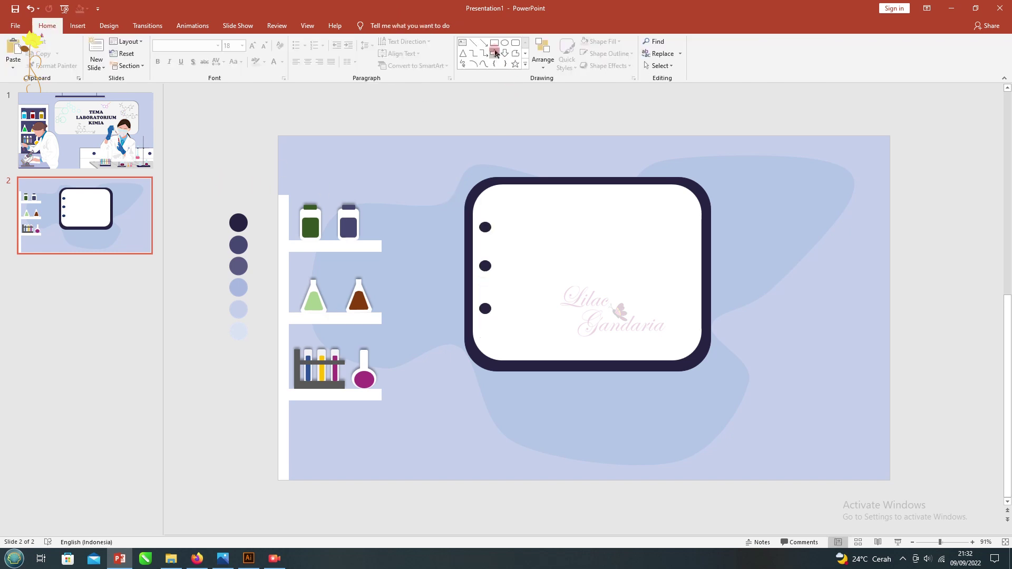
Add a centred MEMBERS text box at the whiteboard top in Clarendon Blk BT, size 24.
left_click_drag(543, 205, 638, 224)
type("mw")
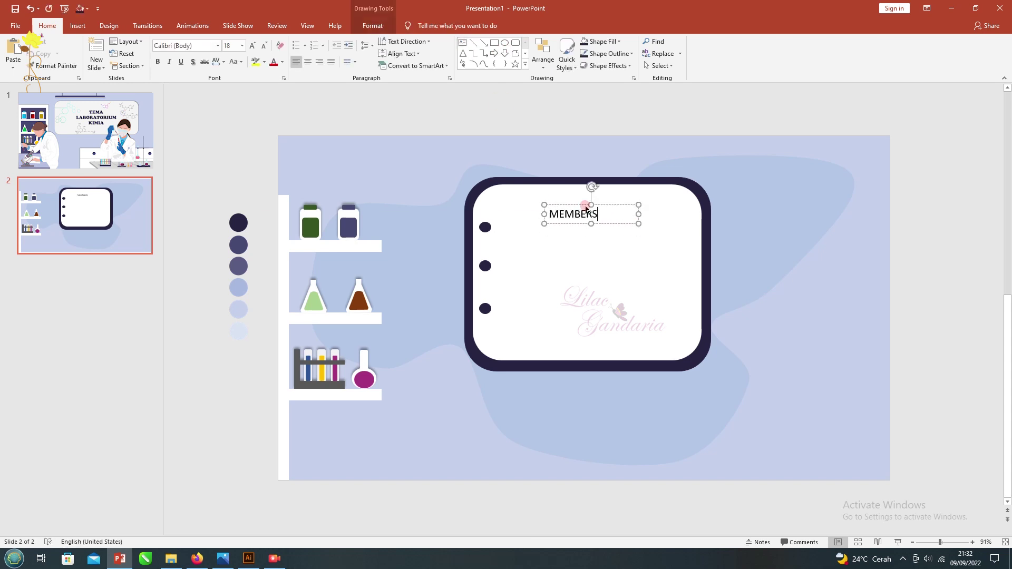
key("ctrl+a")
key("ctrl+e")
left_click(217, 47)
left_click(211, 119)
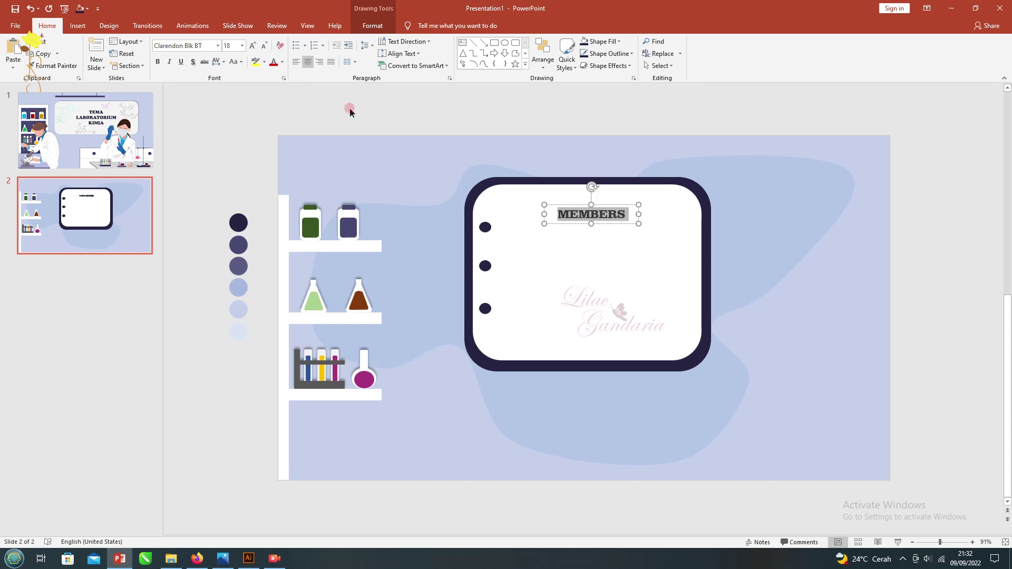
left_click(251, 45)
left_click(252, 46)
left_click(251, 46)
left_click(263, 46)
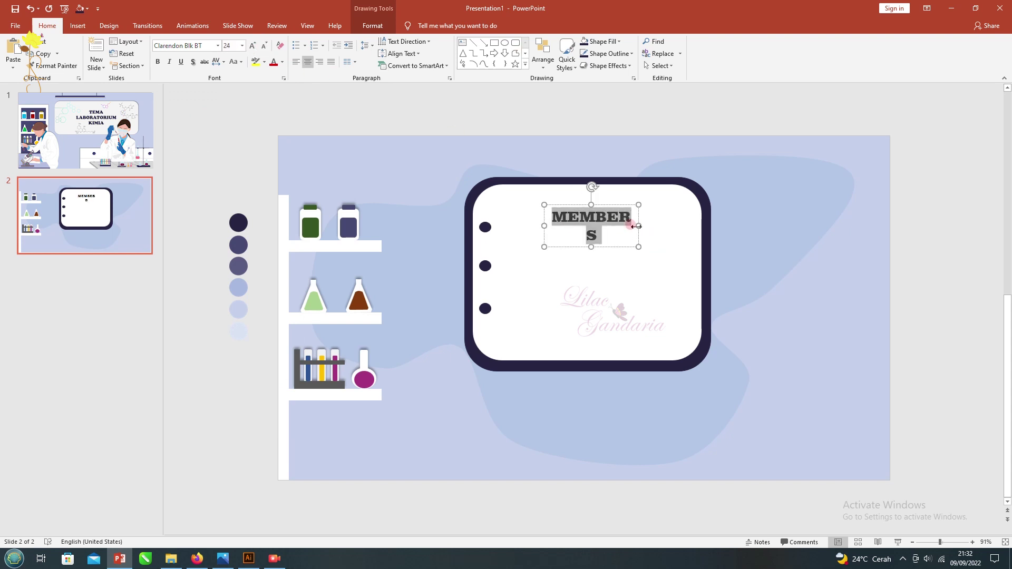
Widen the heading box to fit one line and colour MEMBERS dark navy.
left_click_drag(592, 202, 592, 186)
key("ctrl+z")
key("ctrl+z")
left_click_drag(641, 214, 649, 214)
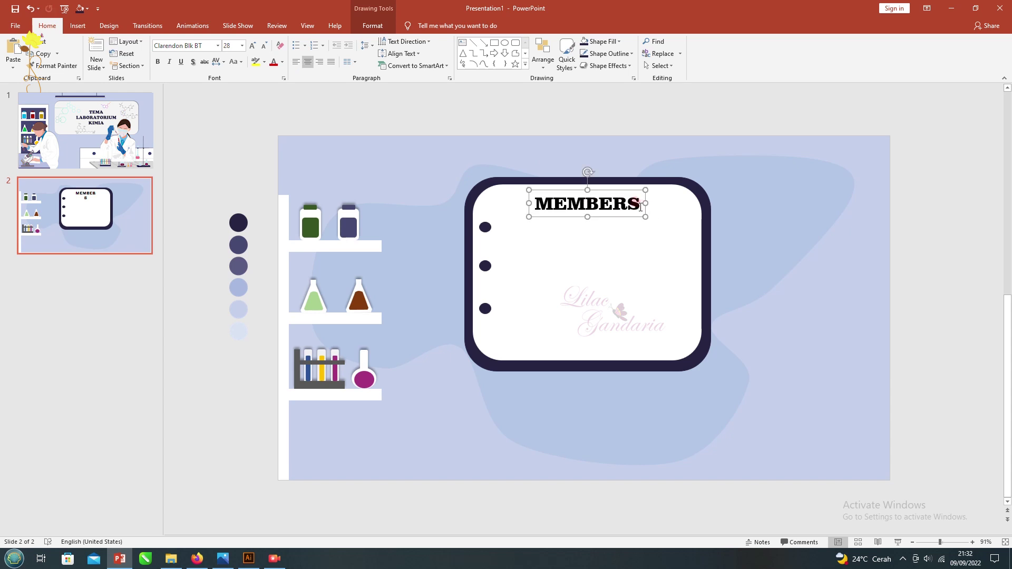
key("ctrl+bracketleft")
left_click(282, 62)
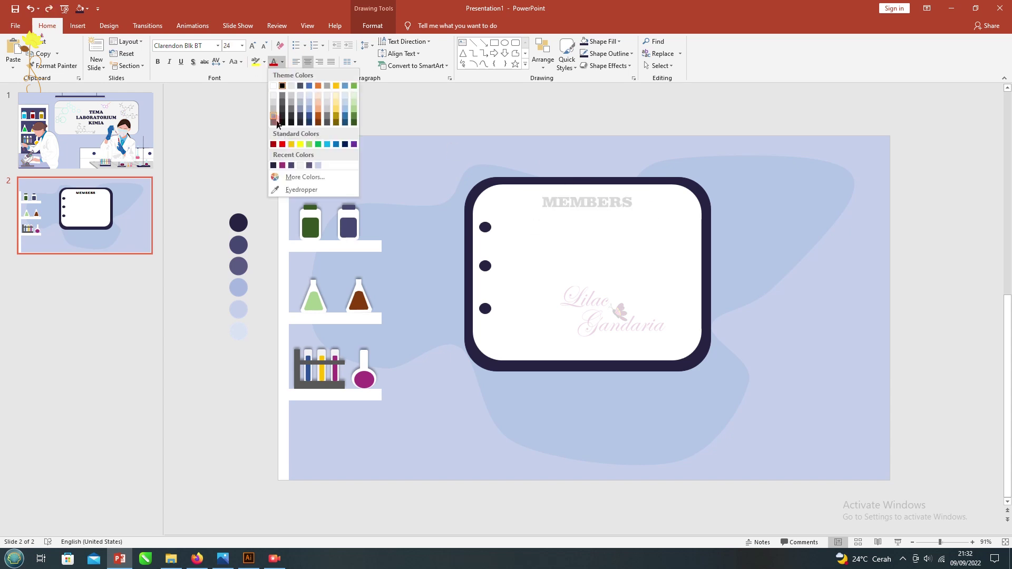
left_click(290, 165)
left_click(233, 106)
left_click(462, 46)
left_click_drag(524, 228, 667, 325)
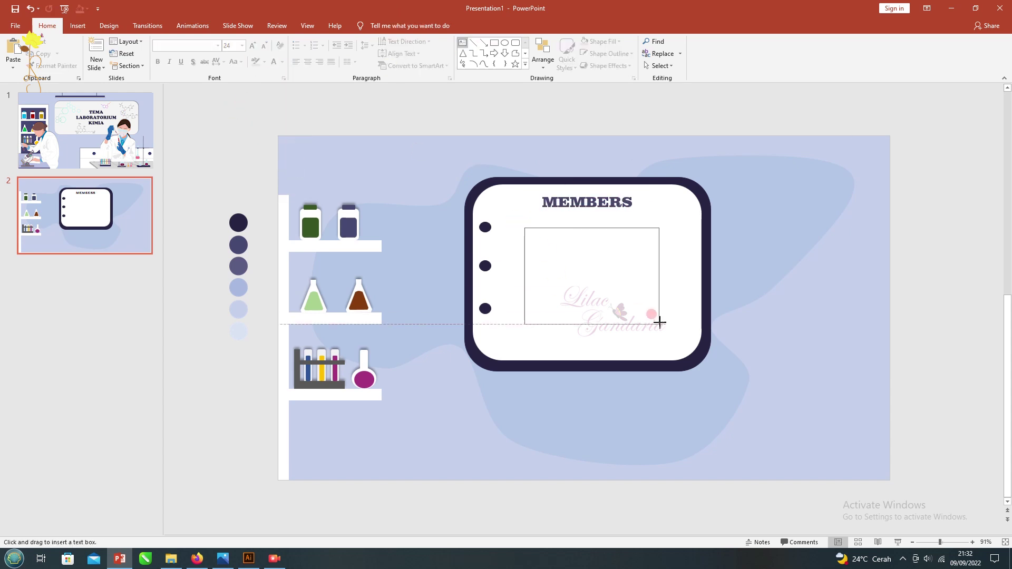
Enter four member-name lines, 'Nama Anggota 1' through 'Nama Anggota 4'.
type("Nama Angg")
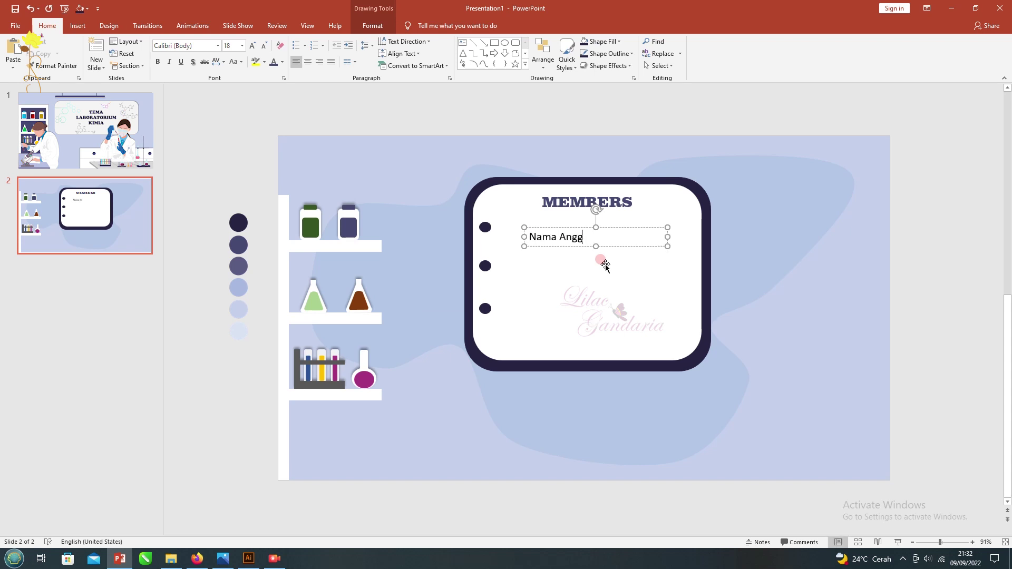
key("Return")
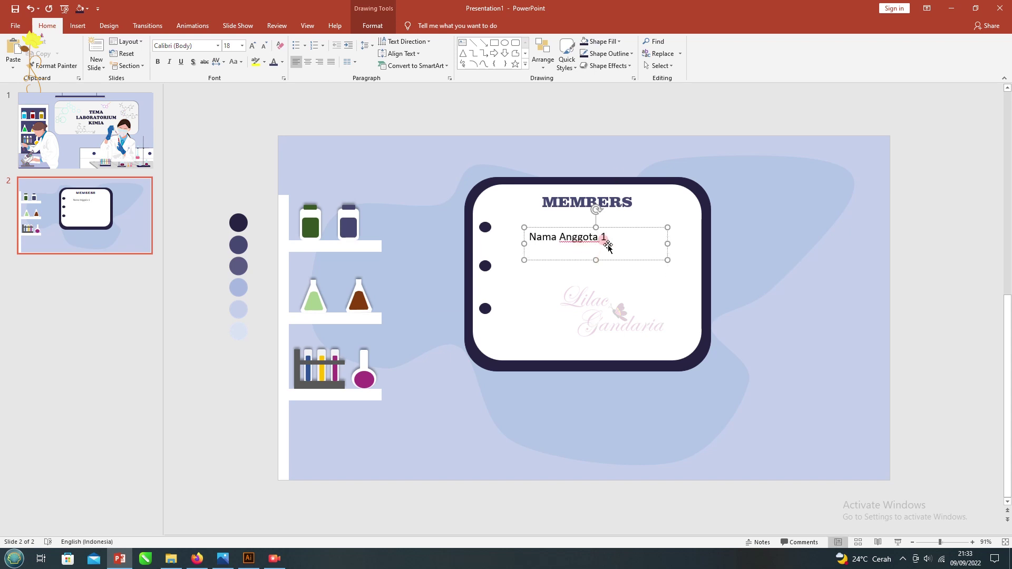
left_click_drag(607, 248, 595, 252)
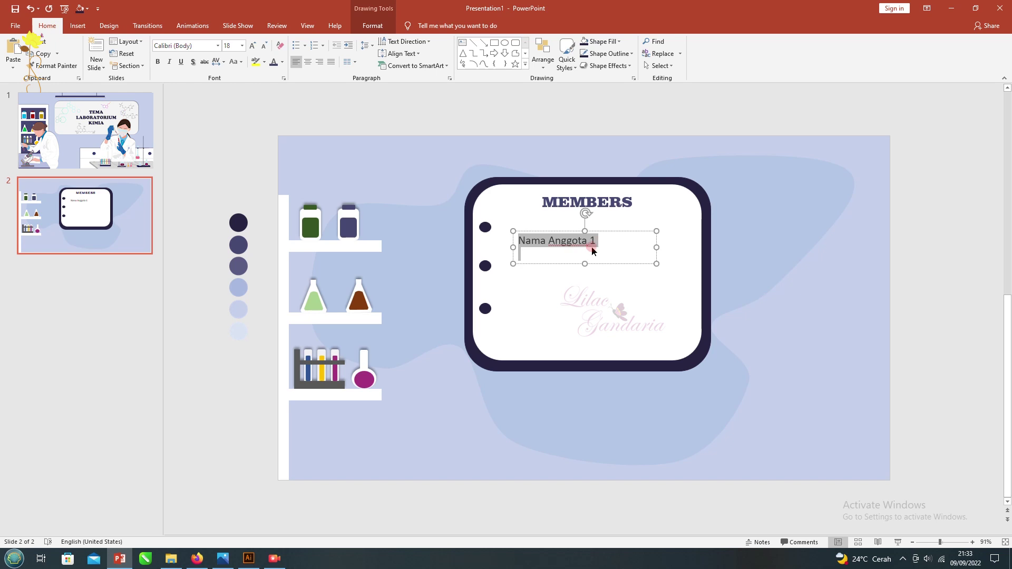
key("ctrl+c")
key("ctrl+v")
key("ctrl+v")
key("ctrl+v")
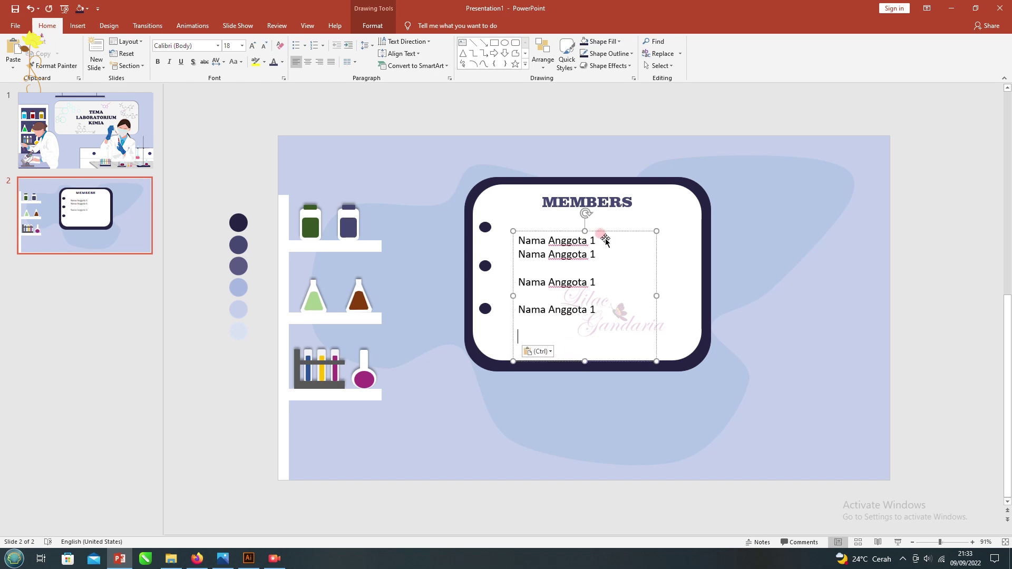
left_click(595, 241)
key("Return")
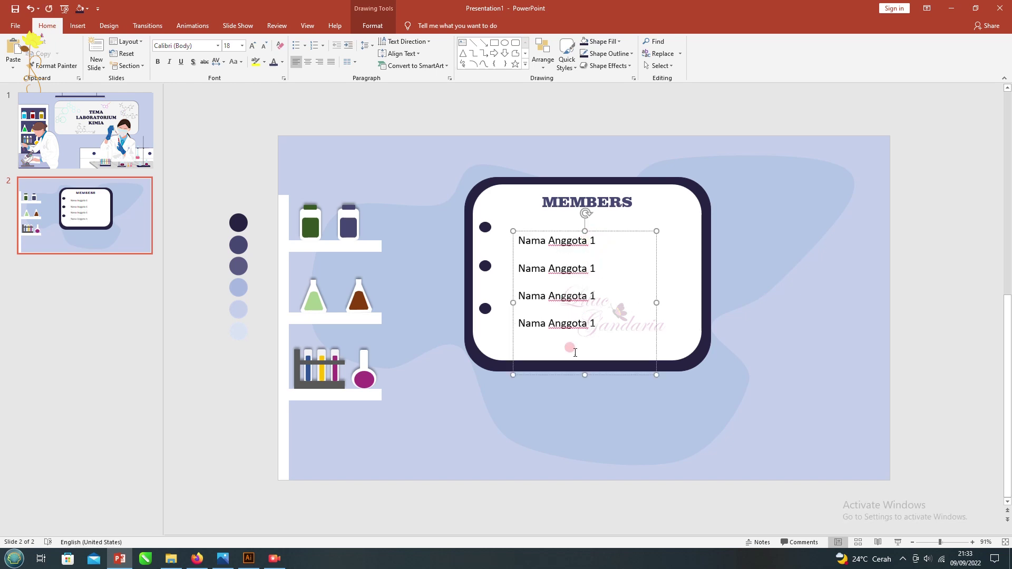
left_click(549, 332)
key("BackSpace")
type("4")
left_click(590, 297)
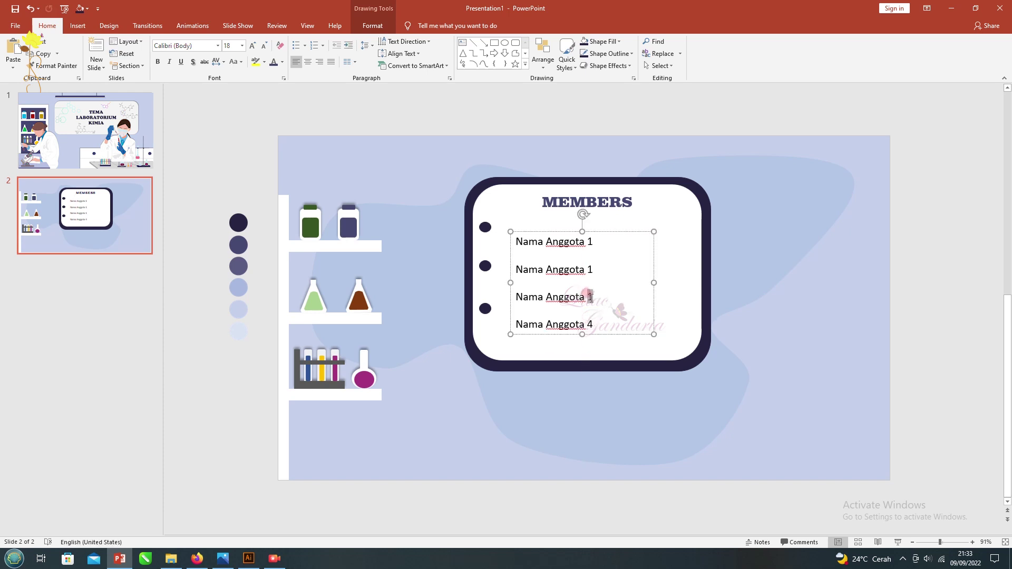
type("3")
Centre the name lines and set them to CityBlueprint at 20 pt.
key("ctrl+a")
key("ctrl+e")
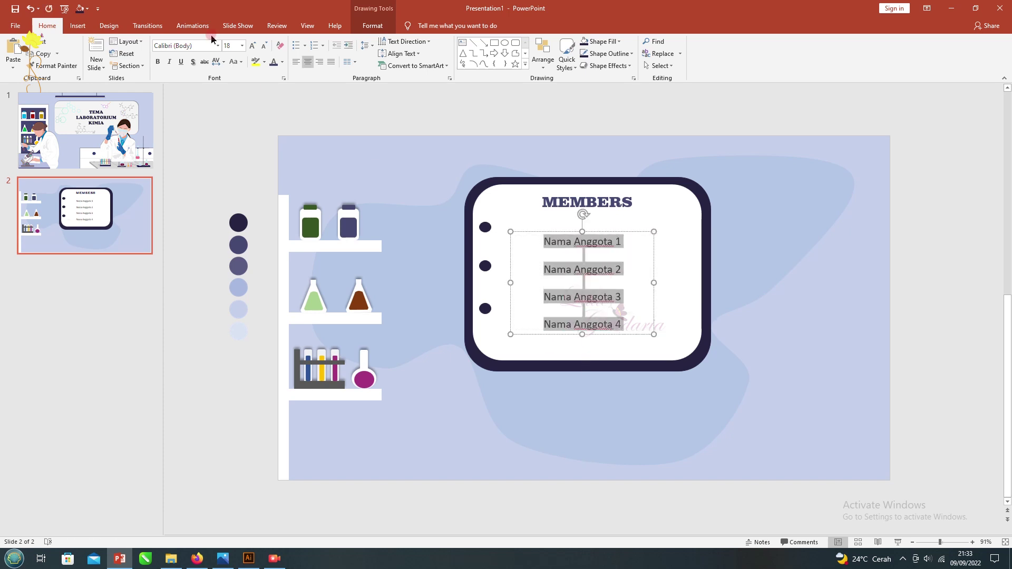
left_click(218, 45)
scroll(209, 298, "down", 10)
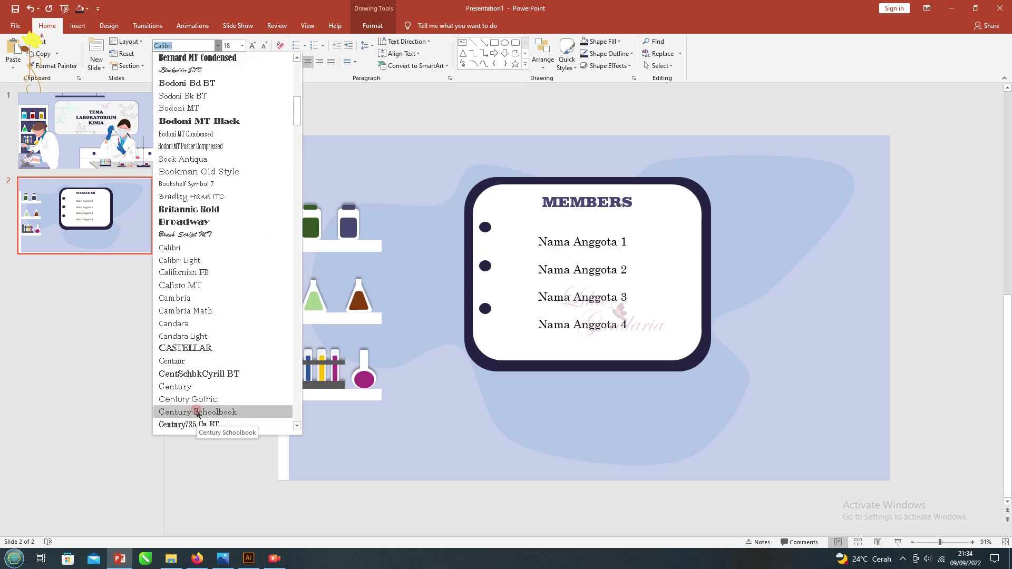
left_click(199, 374)
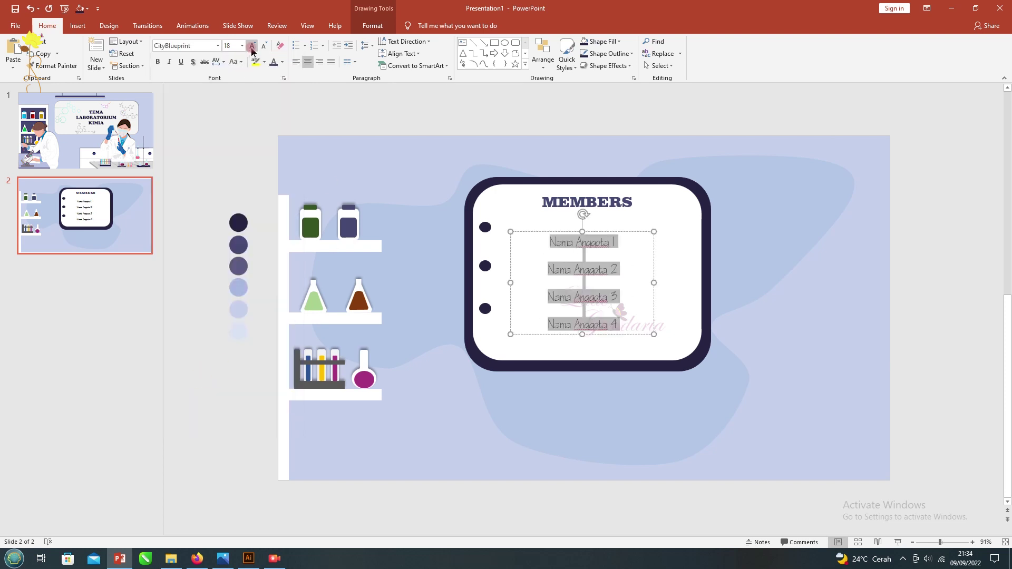
left_click(253, 46)
left_click(711, 101)
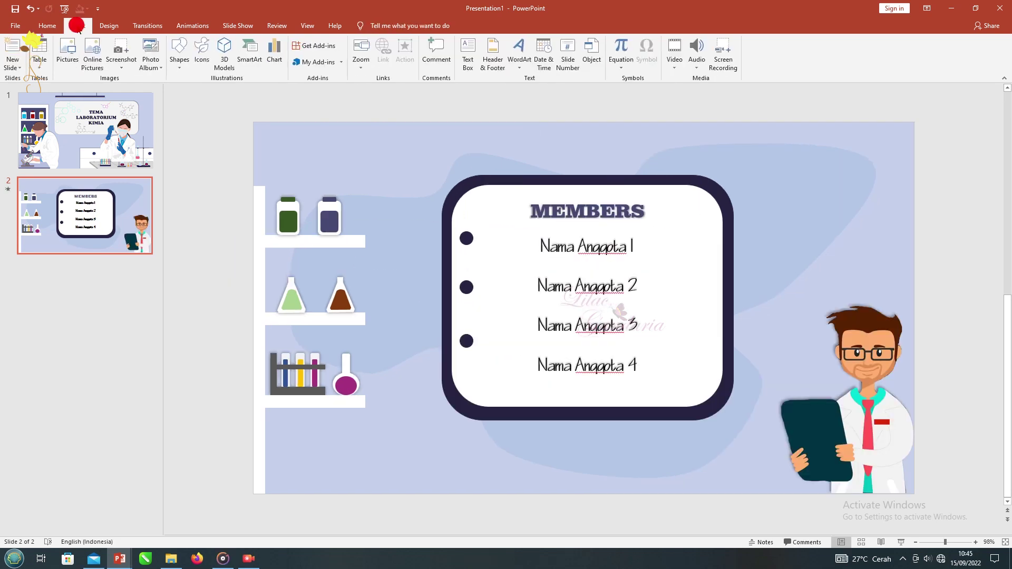
Insert dna.png and shrink it to sit beside the MEMBERS heading.
left_click(67, 53)
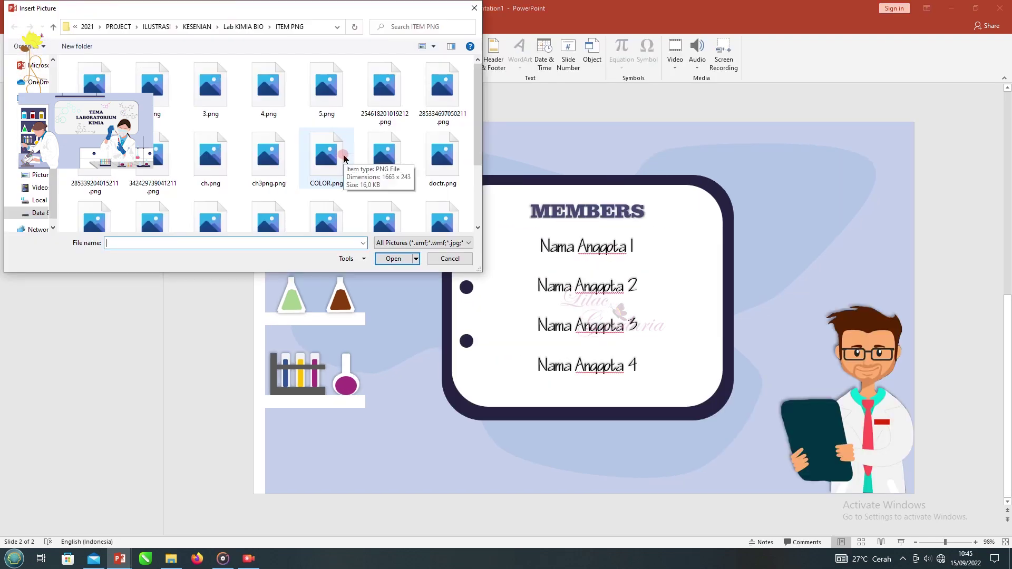
double_click(347, 126)
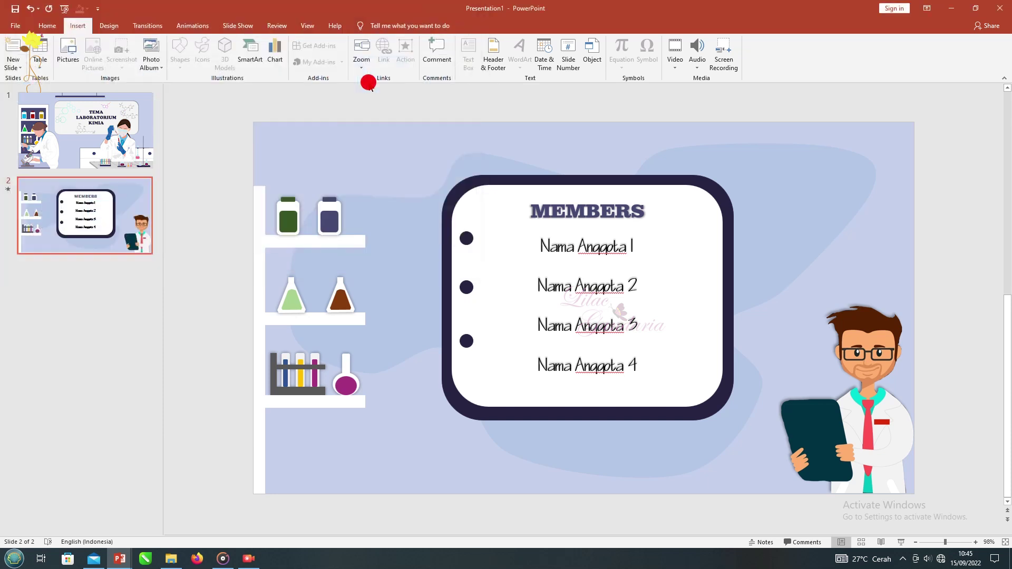
mouse_move(832, 122)
left_mouse_down()
mouse_move(406, 442)
mouse_move(703, 228)
left_mouse_up()
left_click_drag(647, 258, 691, 216)
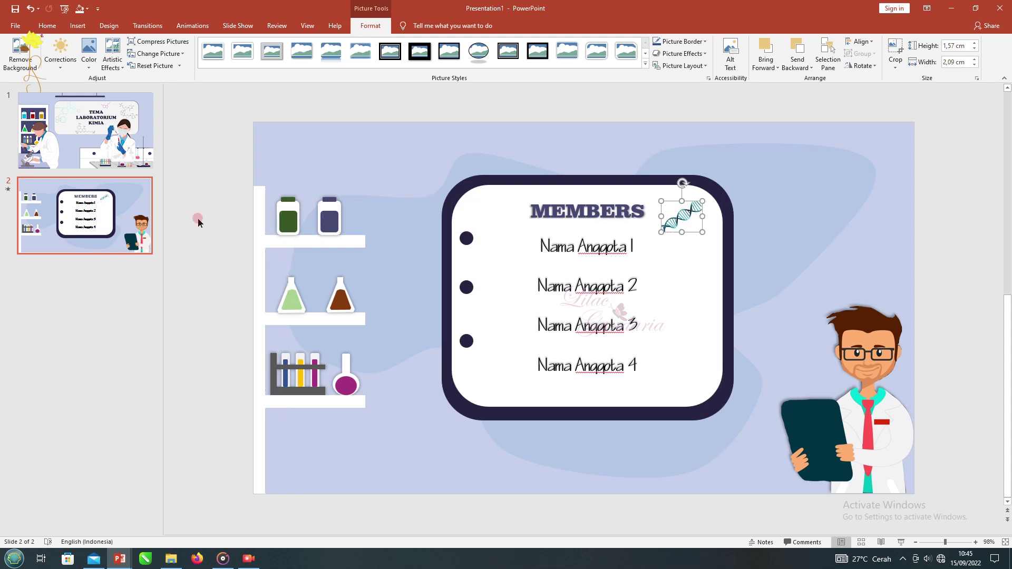
left_click(226, 330)
Insert the atom picture, shrink it to 2.68 cm, and place it beside Nama Anggota 4.
left_click(77, 25)
left_click(72, 53)
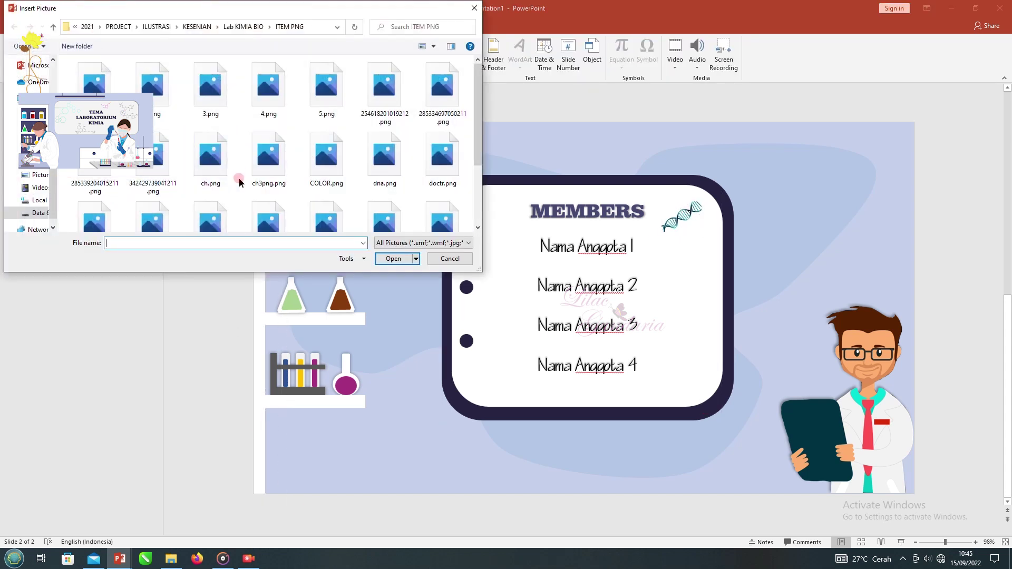
scroll(240, 183, "down", 3)
scroll(241, 183, "down", 2)
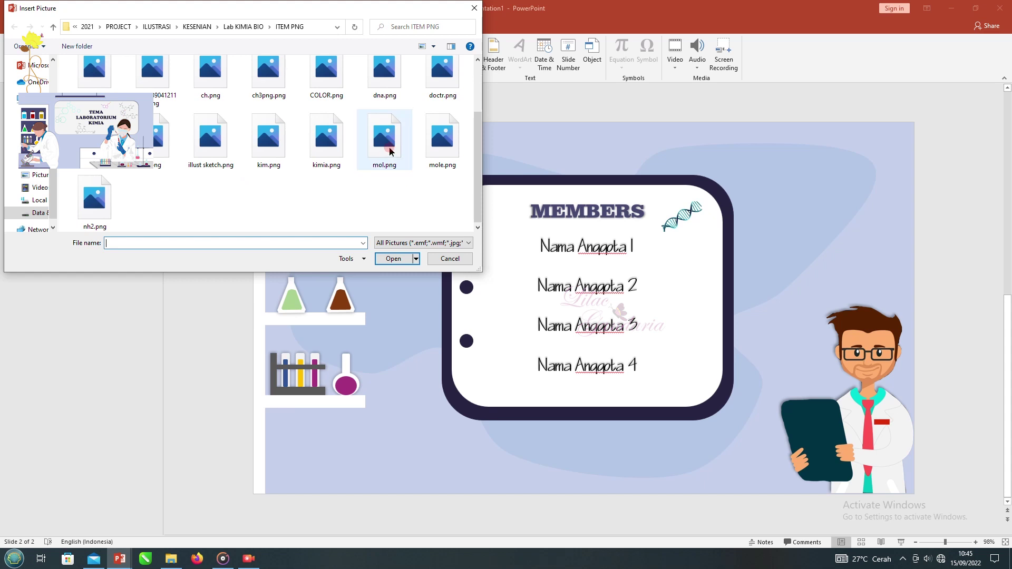
double_click(383, 153)
left_click_drag(397, 122, 707, 482)
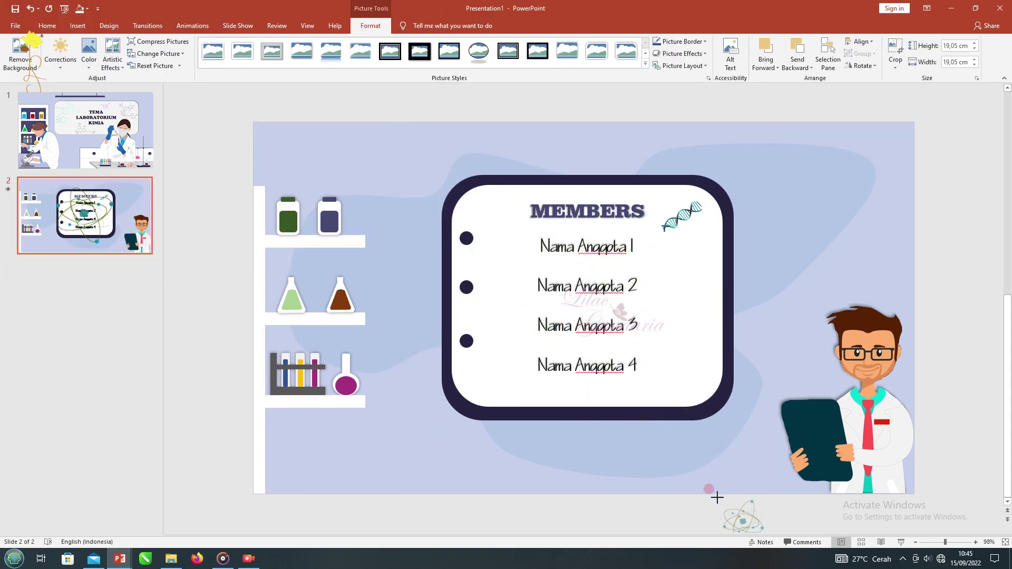
scroll(568, 377, "down", 1)
left_click_drag(569, 378, 497, 351)
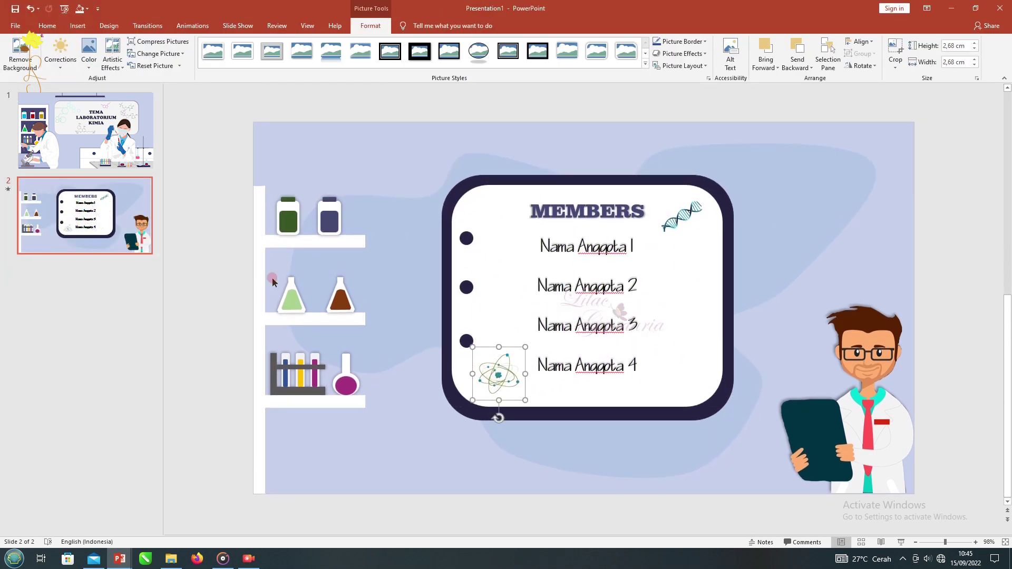
left_click(237, 279)
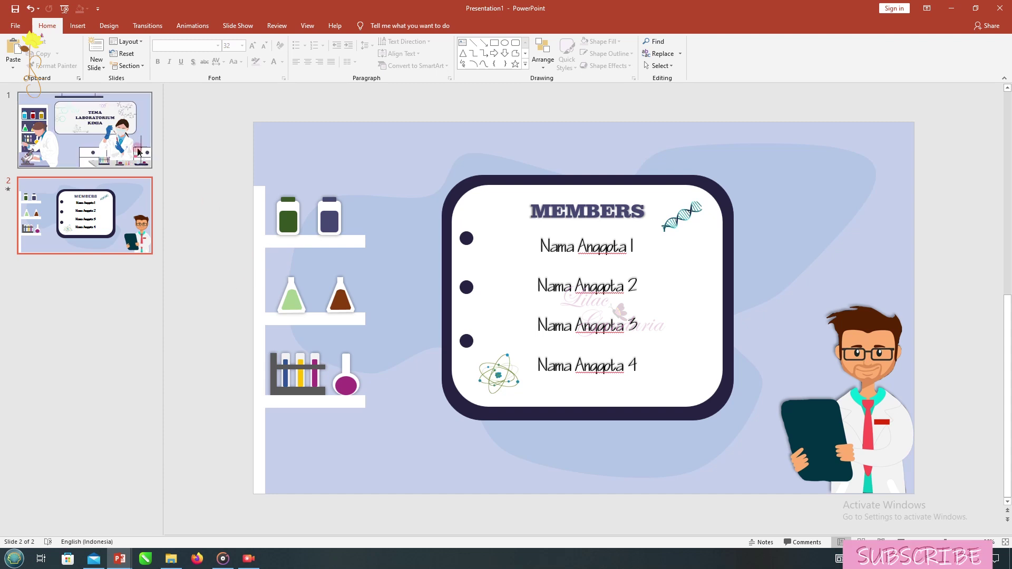
Copy the small molecule picture from slide 1 onto slide 2 beside MEMBERS.
left_click(84, 130)
left_click(665, 186)
left_click(326, 433, "shift")
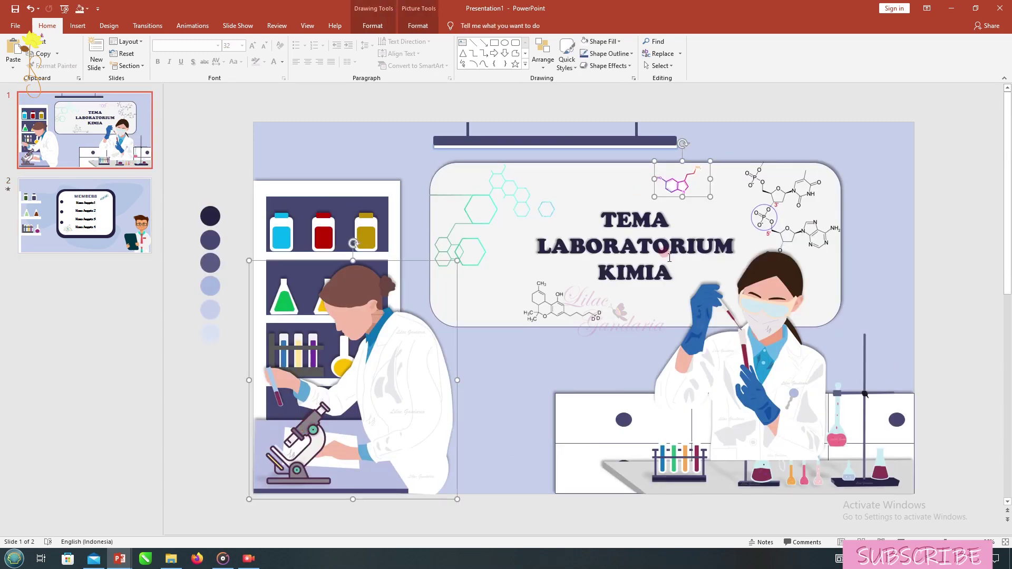
left_click(546, 177)
left_click(666, 181)
left_click(77, 224)
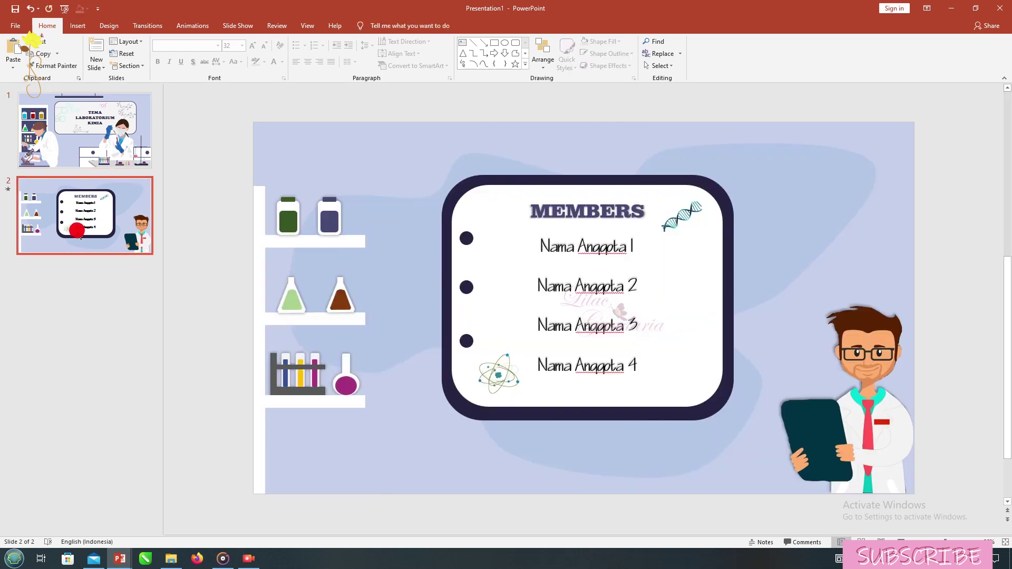
key("ctrl+v")
left_click_drag(668, 179, 489, 213)
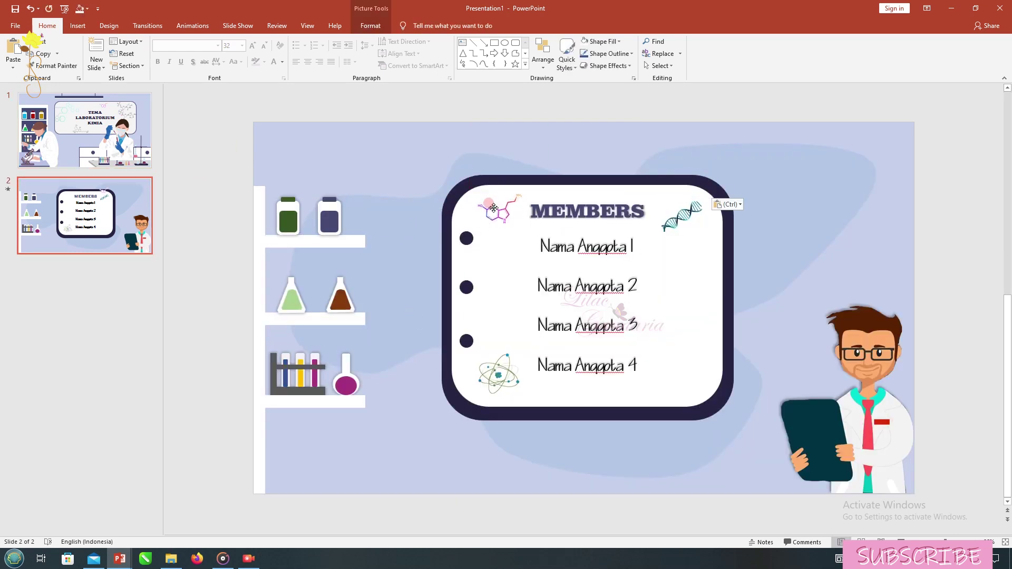
left_click(230, 143)
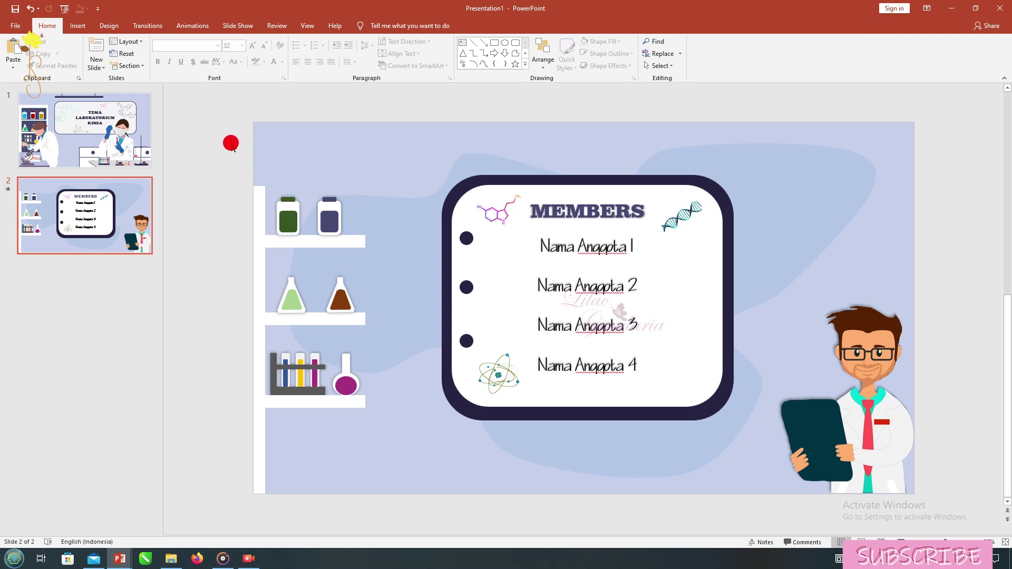
Insert the scientist picture from file, then delete it again.
left_click(77, 26)
left_click(64, 50)
double_click(334, 90)
key("Delete")
Copy the microscope from slide 1's scientist group and place it beside Nama Anggota 4 on slide 2.
left_click(84, 131)
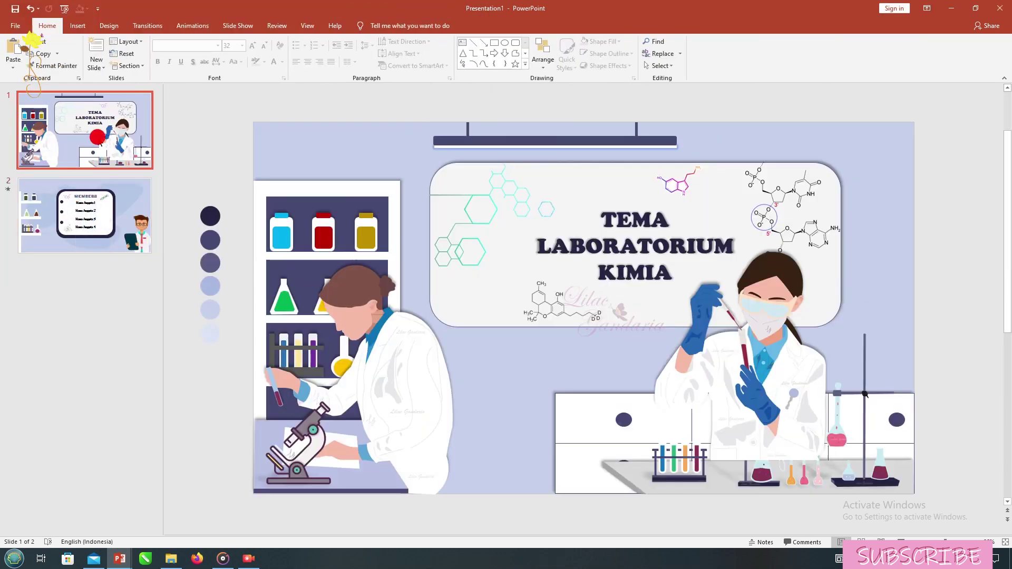
left_click(313, 436)
left_click(313, 436)
key("ctrl+c")
left_click(85, 216)
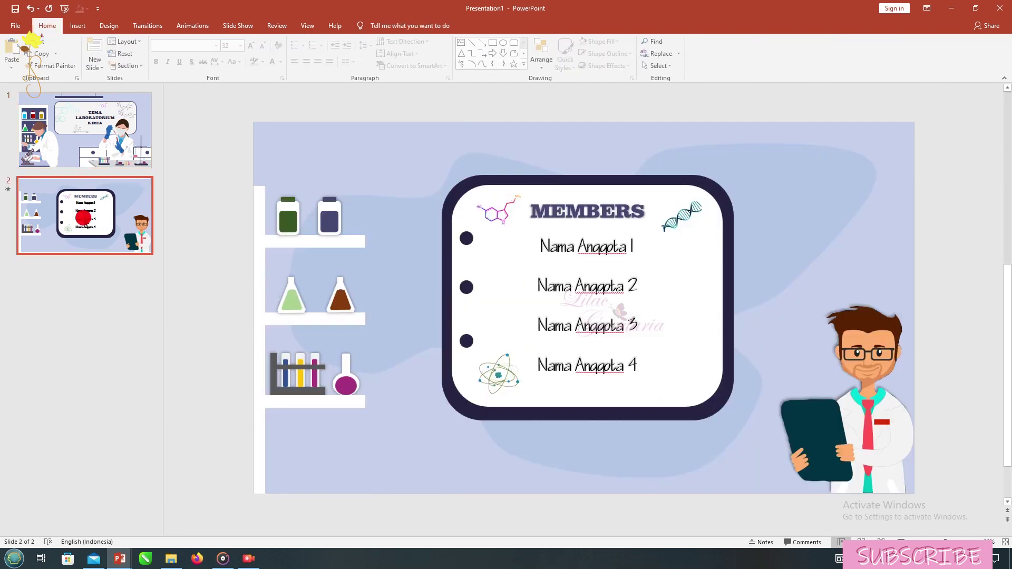
left_click(398, 395)
key("ctrl+v")
mouse_move(342, 399)
left_mouse_down()
mouse_move(291, 450)
mouse_move(684, 377)
mouse_move(652, 347)
left_mouse_up()
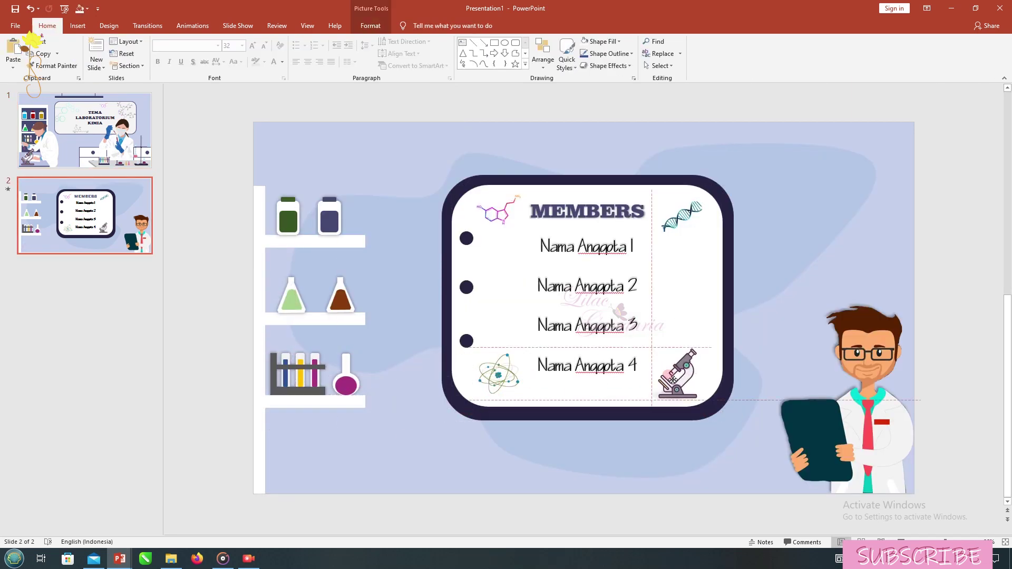
left_click(262, 411)
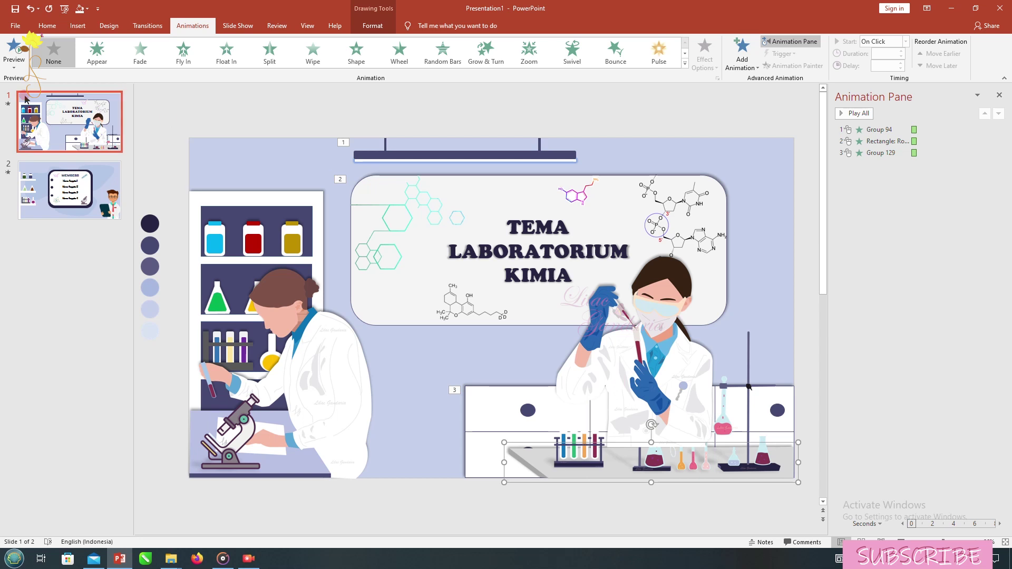
On slide 1, give the lab counter Fly In from Right and the bookshelf Fly In.
left_click(19, 55)
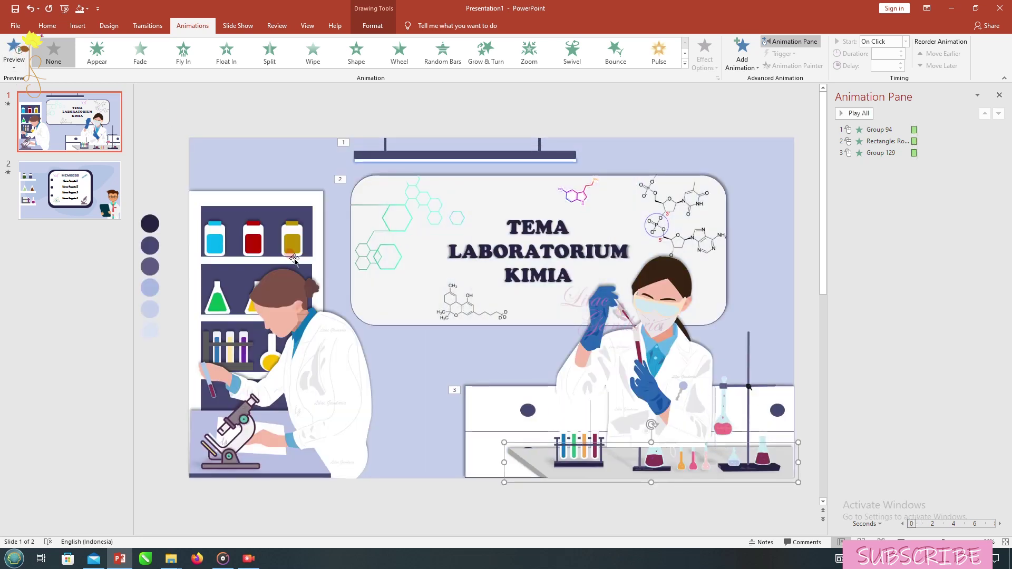
left_click(182, 59)
left_click(705, 58)
left_click(736, 214)
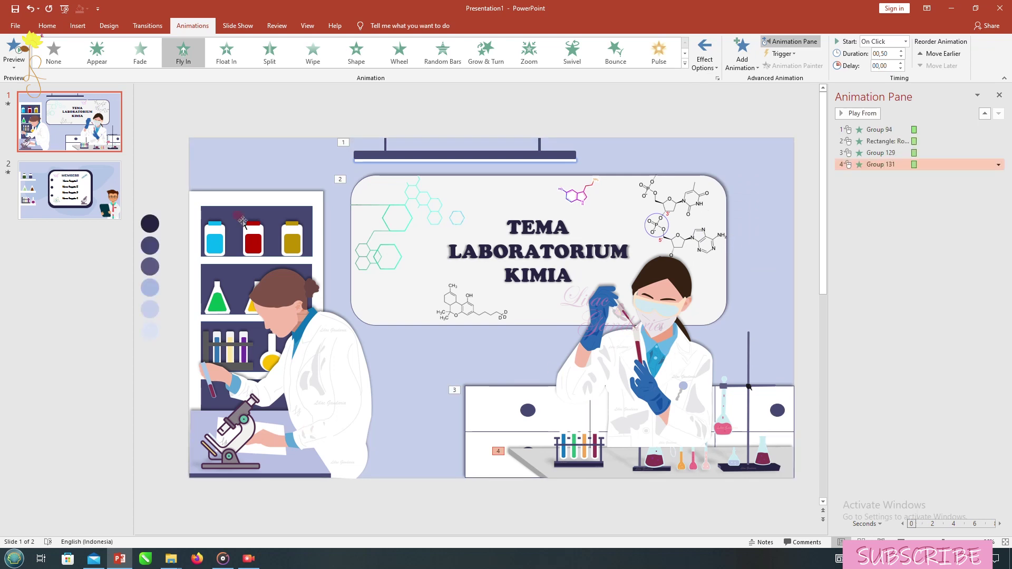
left_click(244, 226)
left_click(241, 59)
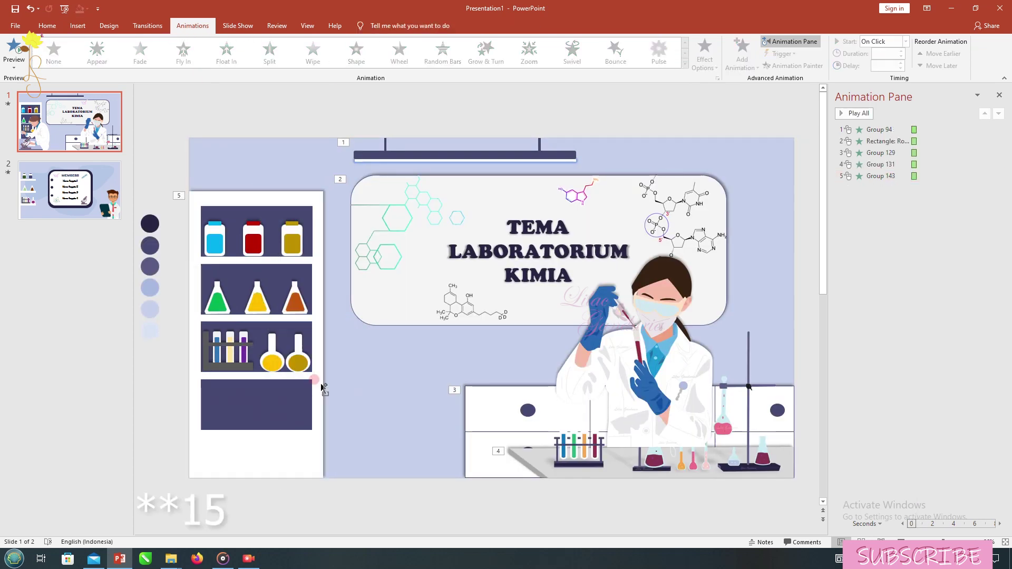
Make the shelf bottles Fly In, and paste back the microscope scientist with a Wipe entrance.
left_click(263, 353)
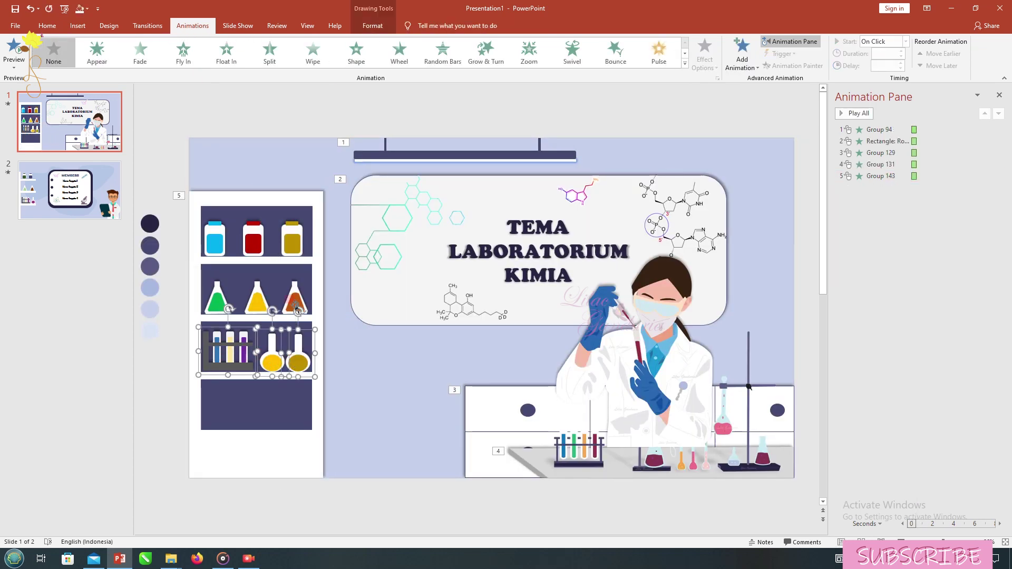
left_click(287, 234)
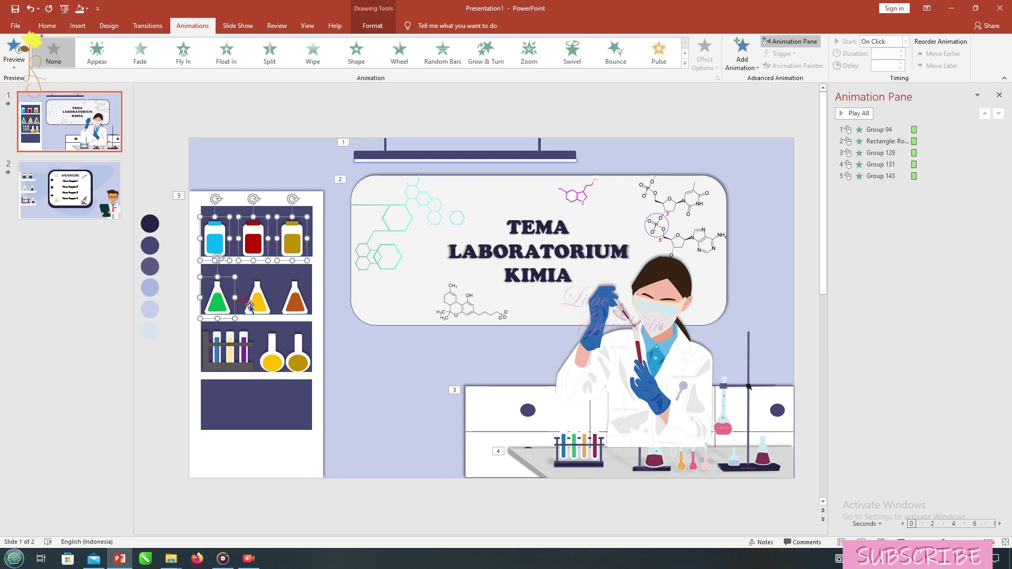
left_click(183, 53)
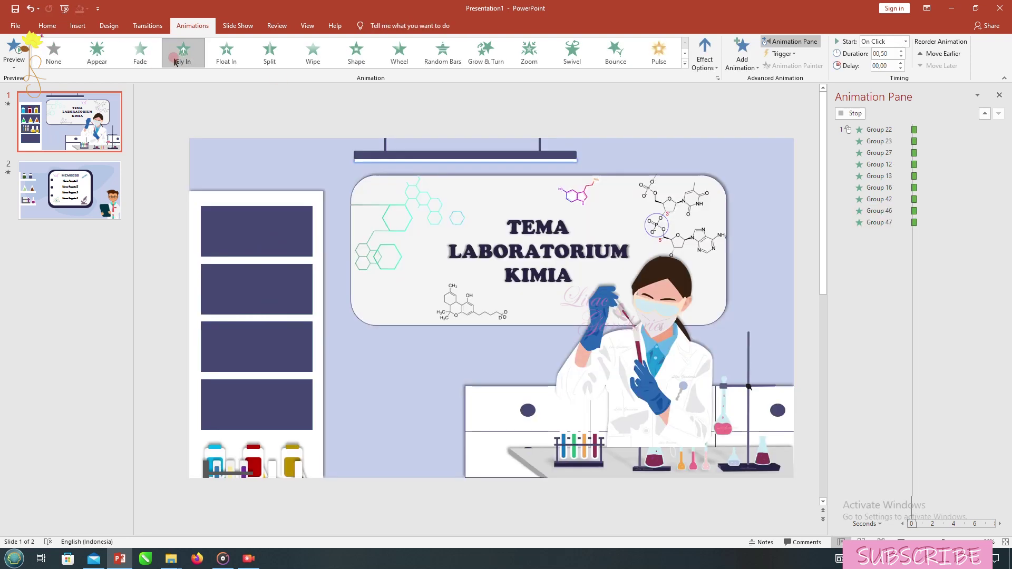
left_click(233, 123)
key("ctrl+v")
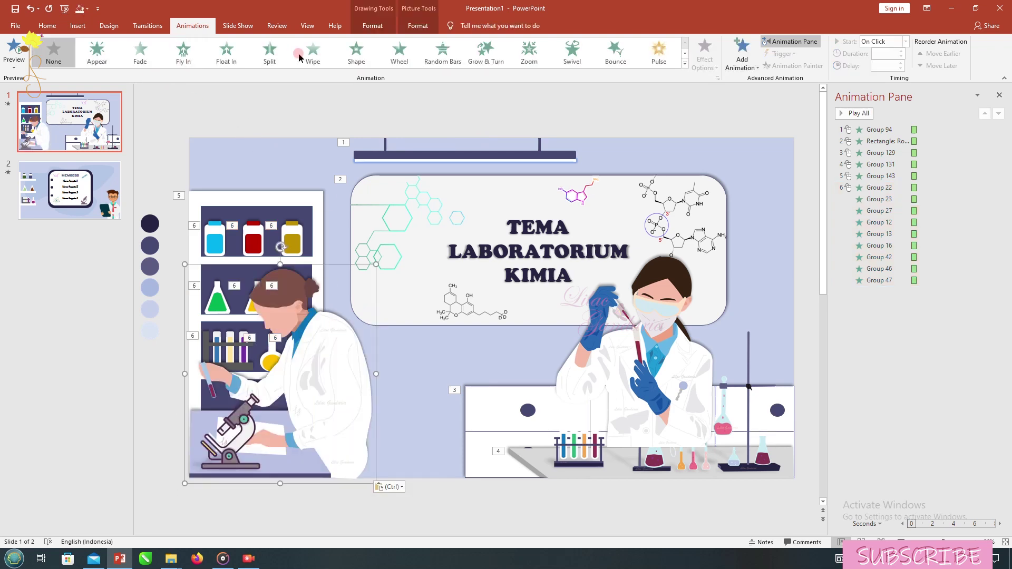
left_click(299, 57)
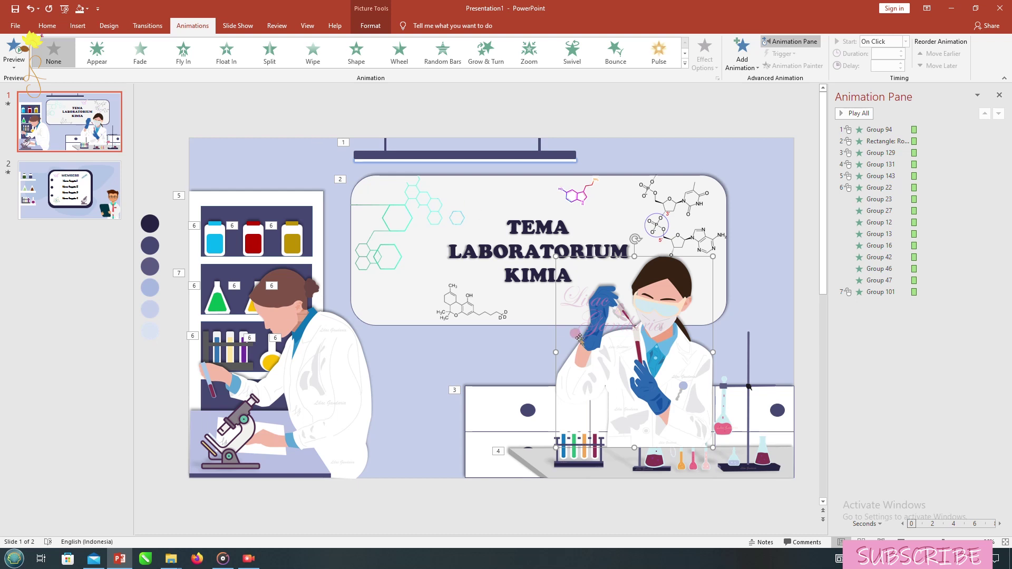
Apply Wipe to the lab-bench pictures, Zoom to the molecule drawings, and Fly In to the title.
left_click(661, 465)
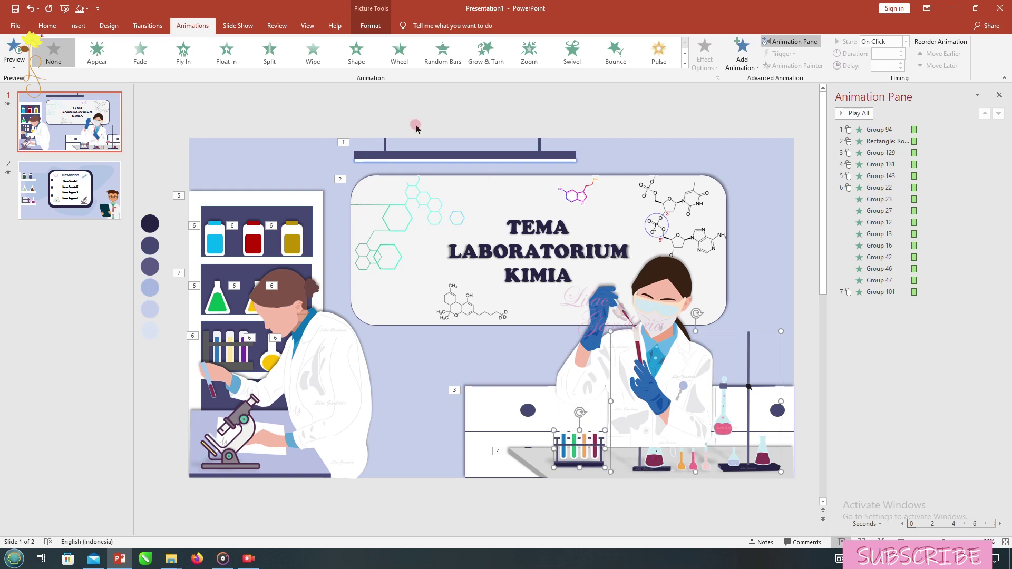
left_click(267, 59)
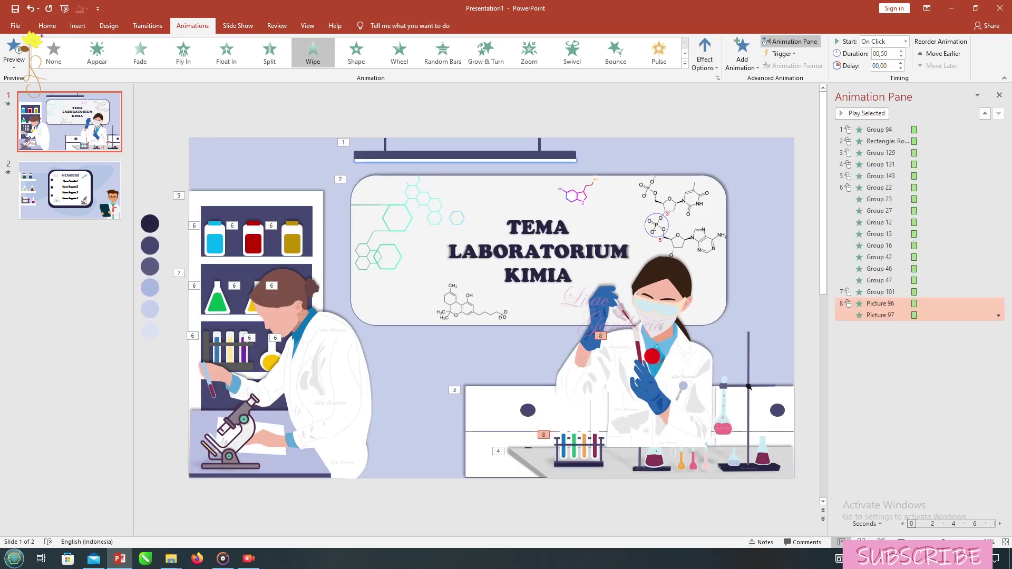
left_click(269, 52)
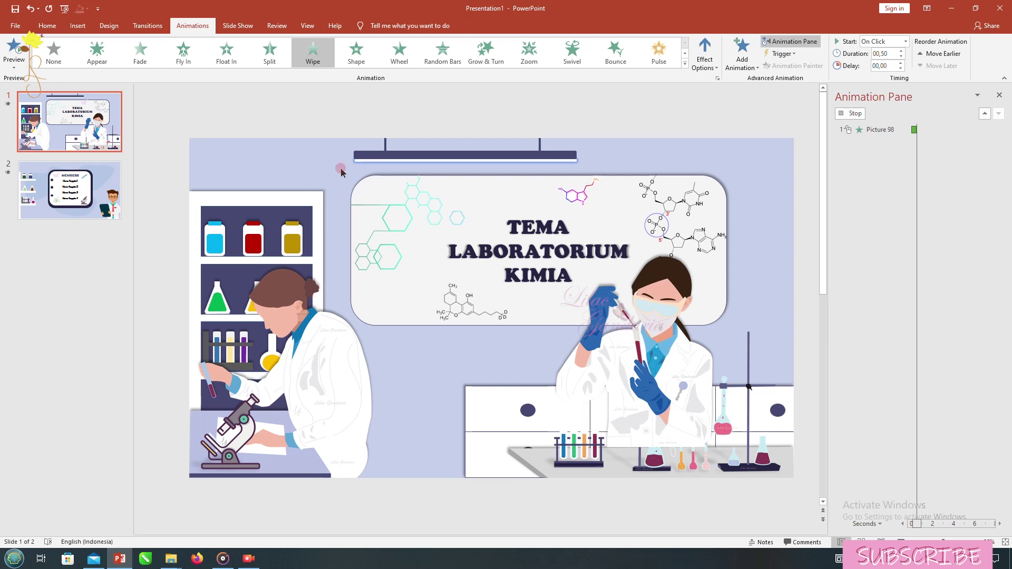
left_click(575, 190)
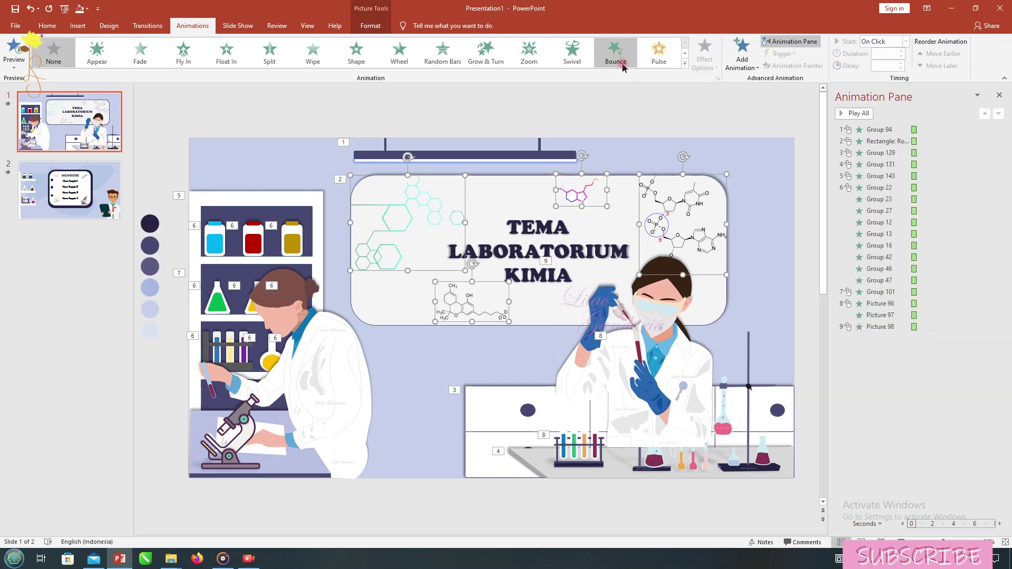
left_click(543, 57)
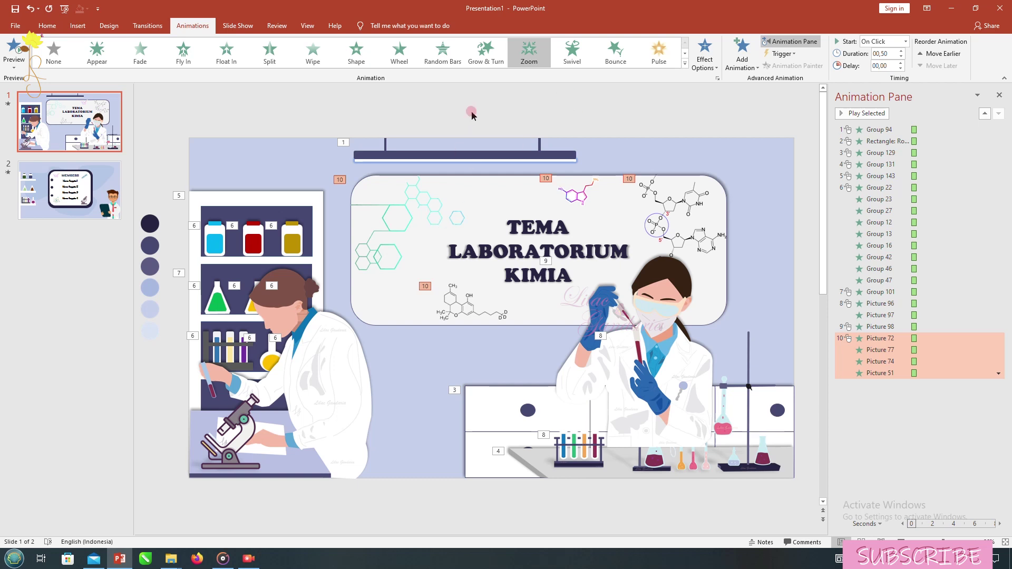
left_click(520, 214)
left_click(183, 53)
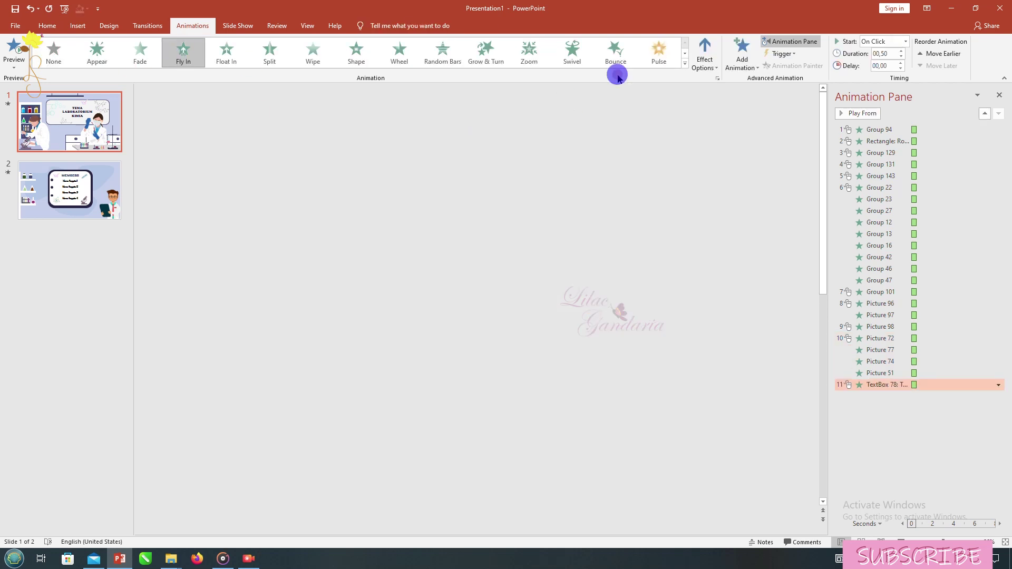
Set the title's Fly In to come From Top, animating text By letter.
left_click(705, 58)
left_click(732, 190)
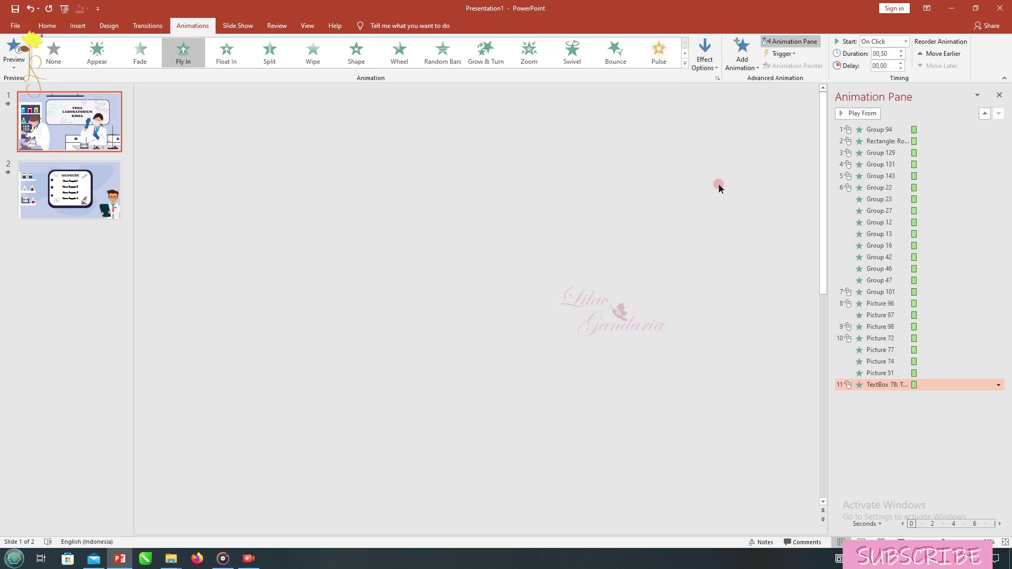
left_click(717, 78)
left_click(558, 324)
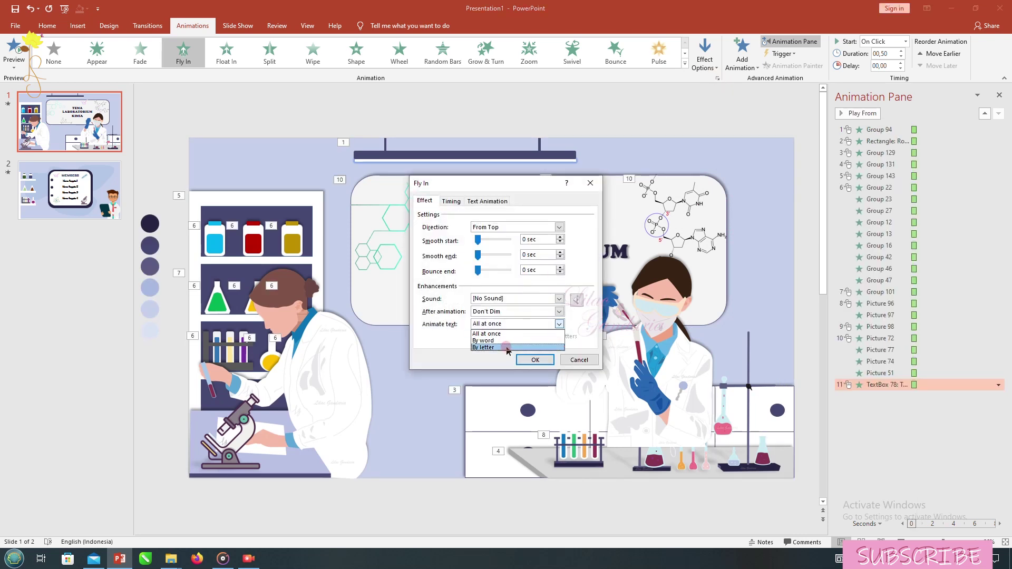
left_click(500, 347)
left_click(535, 360)
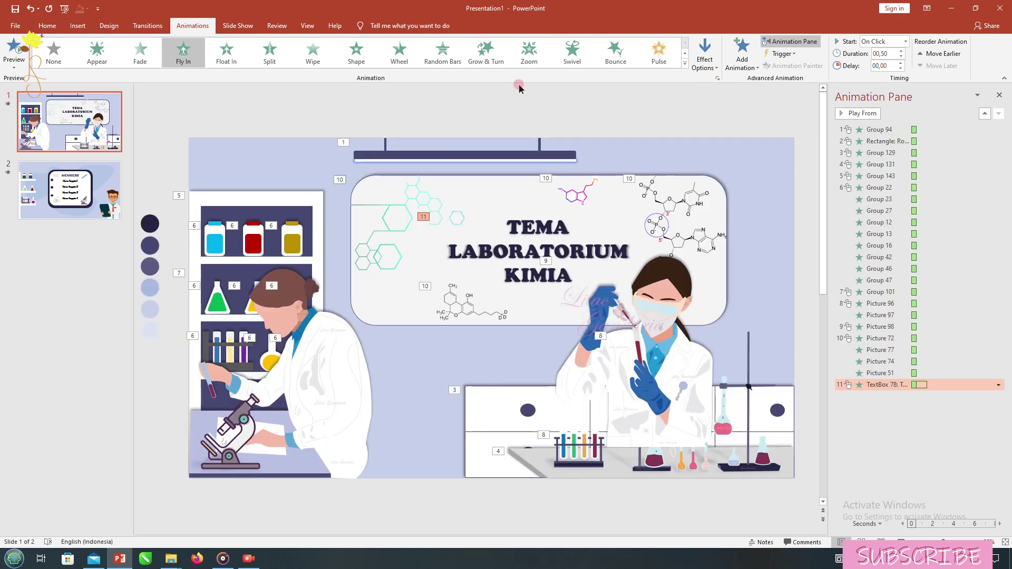
Preview slide 1's animations, then go to slide 2.
left_click(507, 104)
left_click(22, 56)
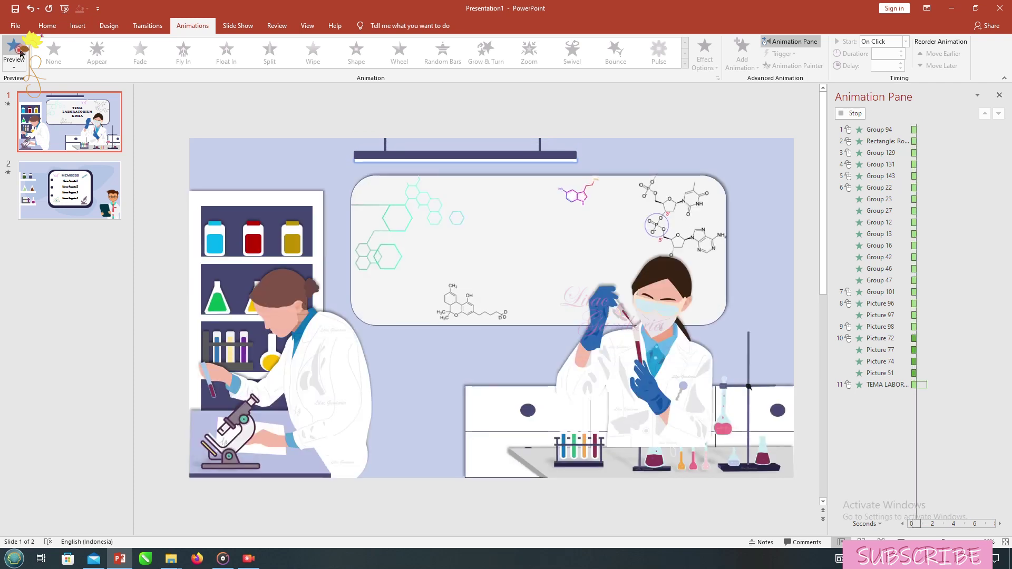
left_click(93, 190)
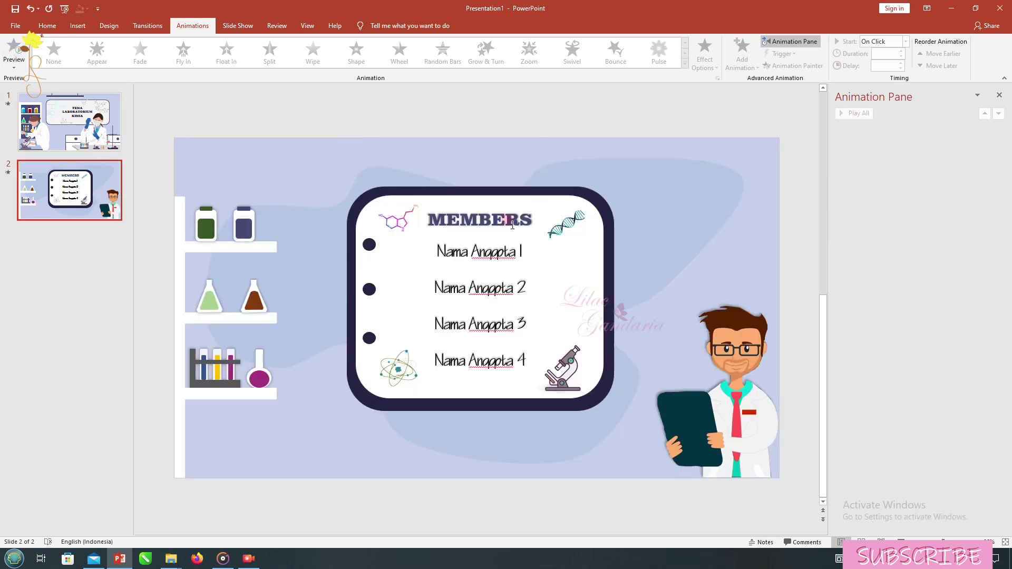
Give the MEMBERS heading a Fly In entrance animated By letter.
left_click(480, 220)
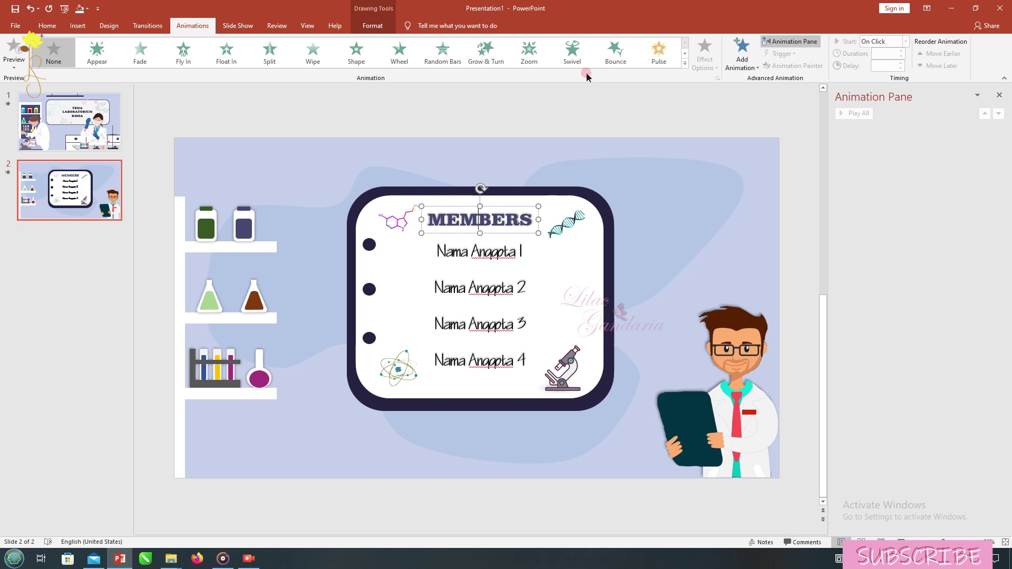
left_click(183, 52)
left_click(705, 58)
left_click(712, 147)
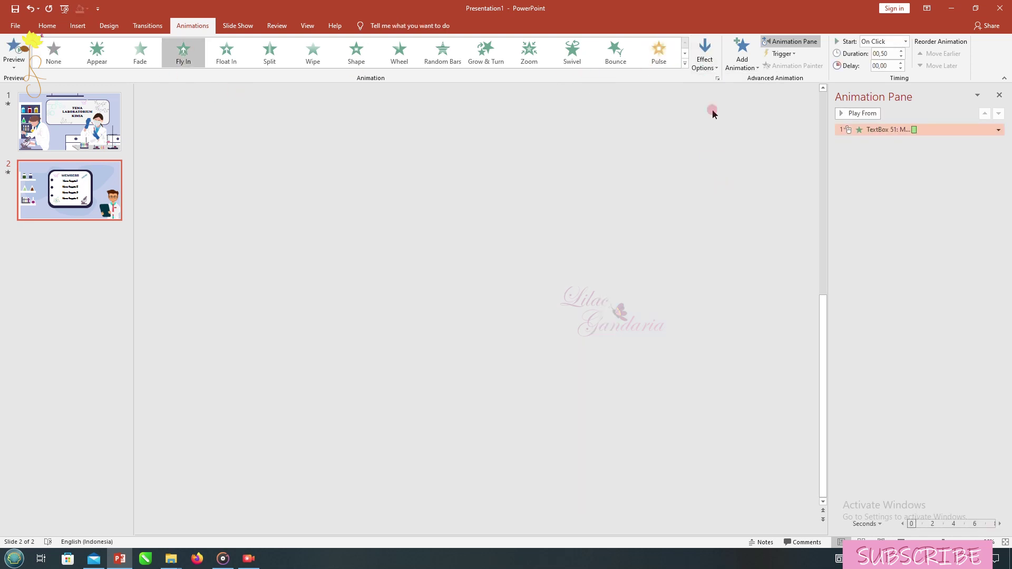
left_click(717, 79)
left_click(559, 323)
left_click(486, 347)
left_click(535, 360)
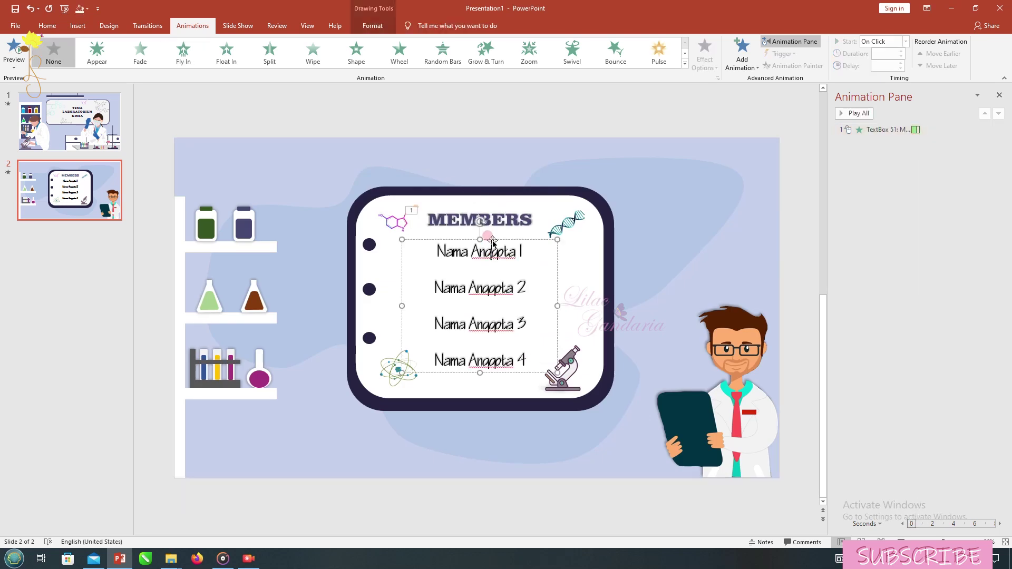
Apply Fly In to the member names and adjust its text animation settings.
left_click(183, 52)
left_click(717, 79)
left_click(558, 323)
left_click(560, 330)
left_click(559, 324)
left_click(486, 347)
left_click(535, 359)
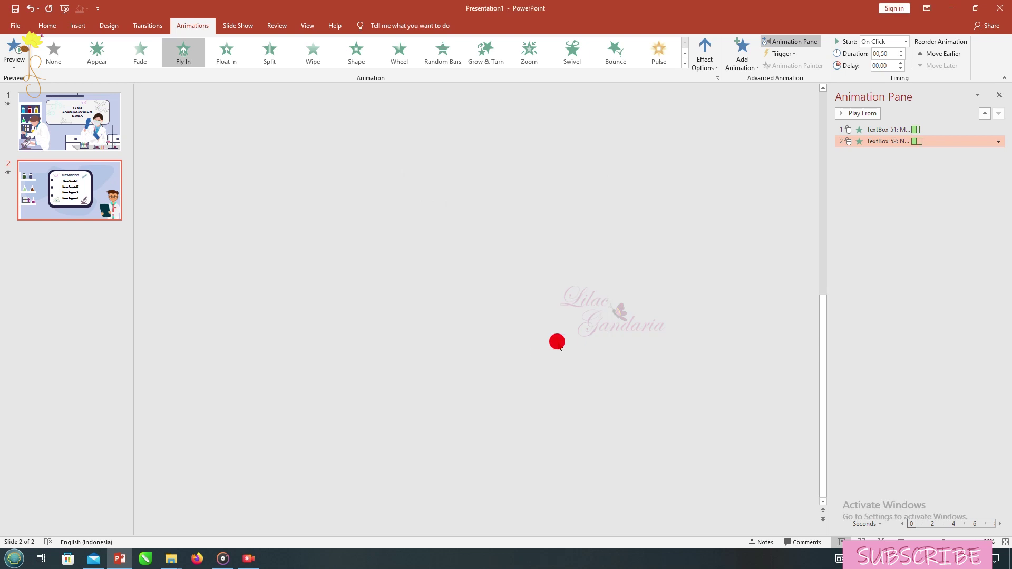
left_click(718, 79)
left_click(590, 183)
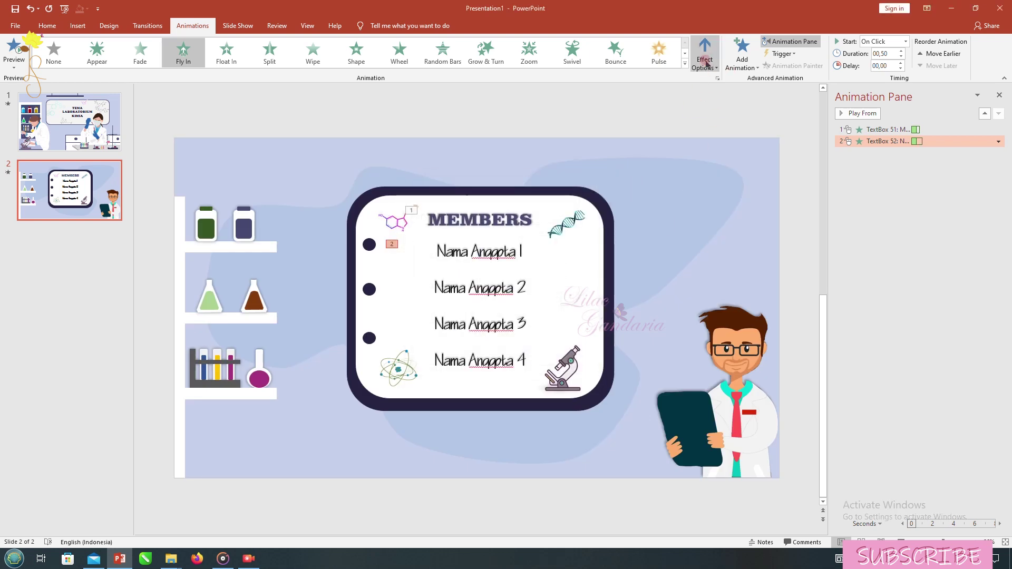
Make the member names fly in From Left By Paragraph, then preview slide 2.
left_click(705, 59)
left_click(712, 138)
left_click(710, 64)
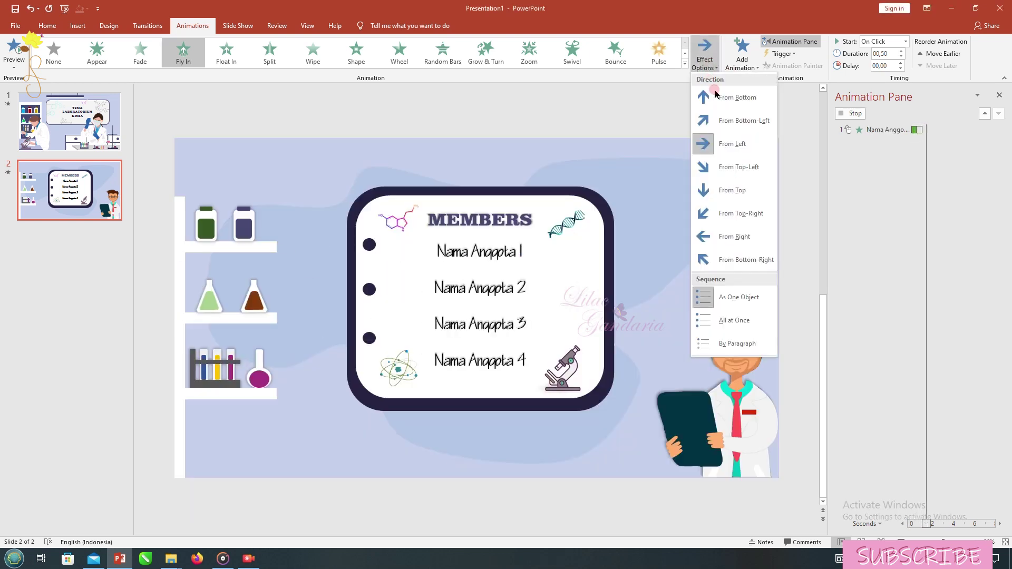
left_click(734, 339)
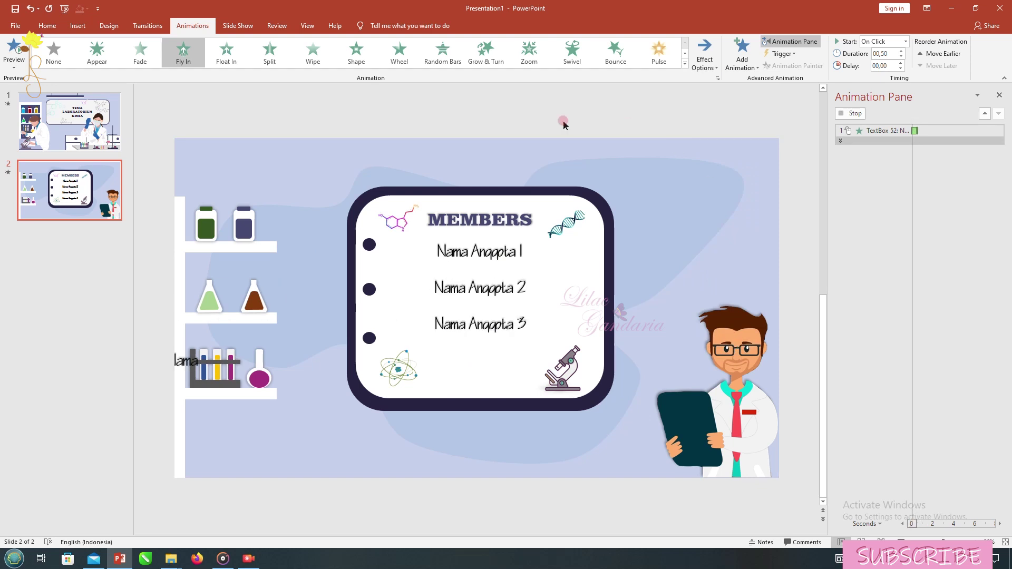
left_click(22, 55)
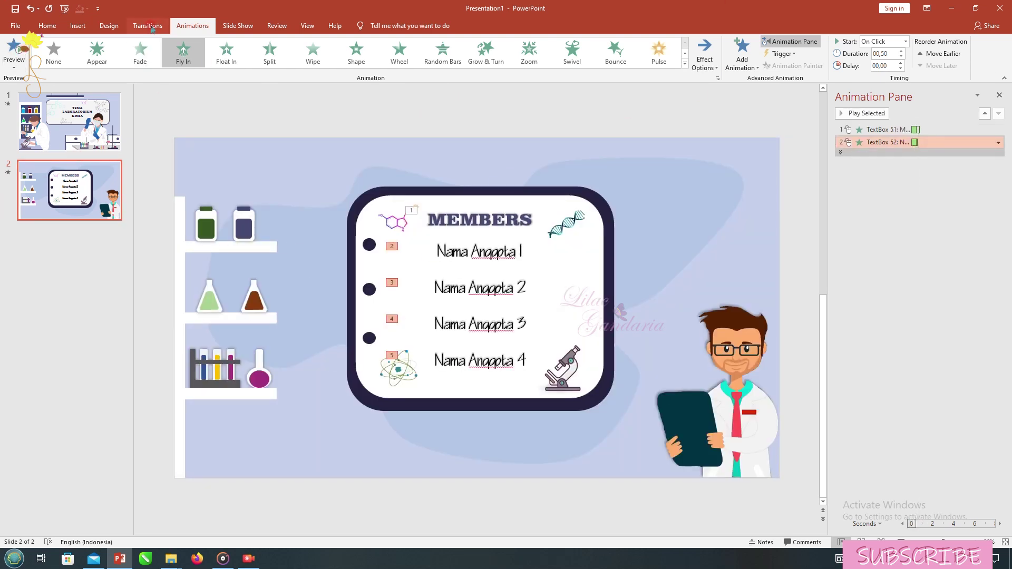
Give slide 2 a Peel Off transition and start the slideshow from slide 1.
left_click(108, 26)
left_click(148, 26)
left_click(183, 53)
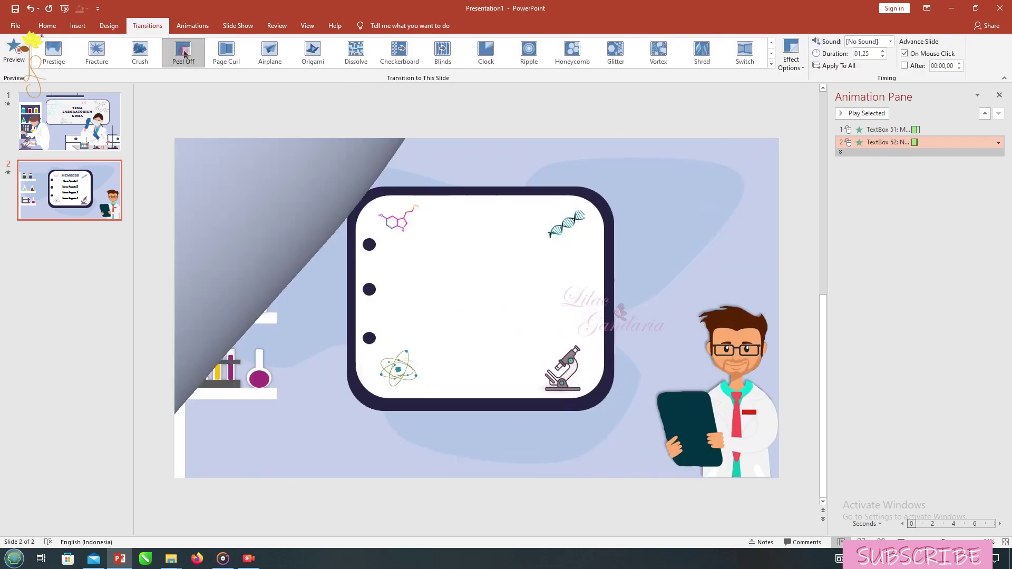
left_click(88, 124)
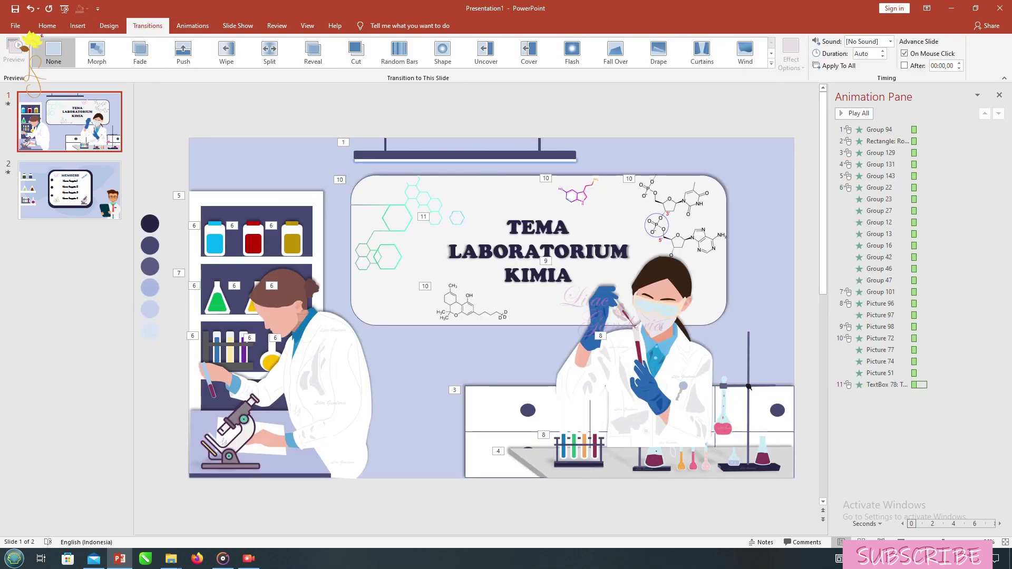
key("F5")
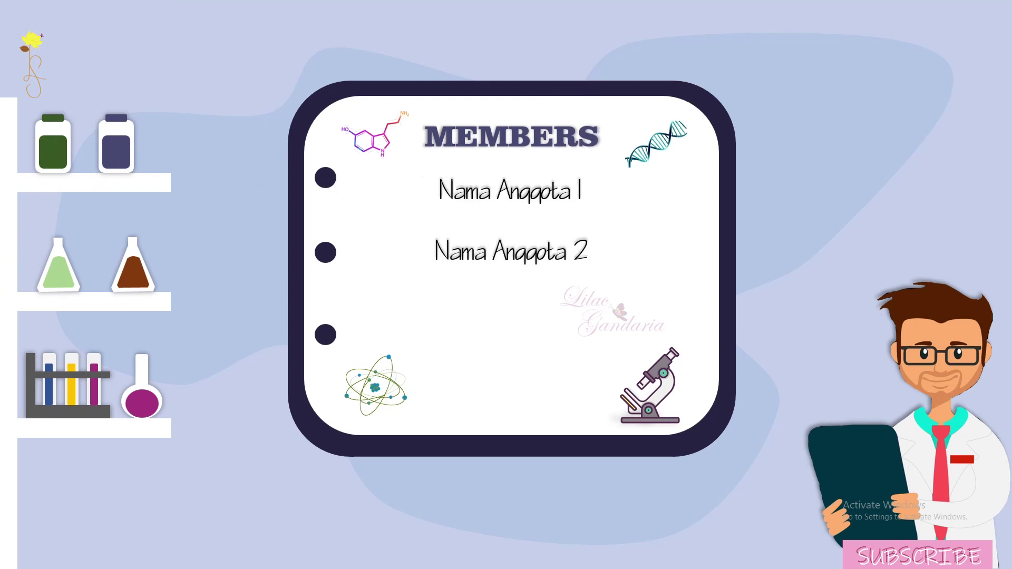
Advance the running slideshow past the members slide to the next slide.
right_click(922, 386)
left_click(936, 391)
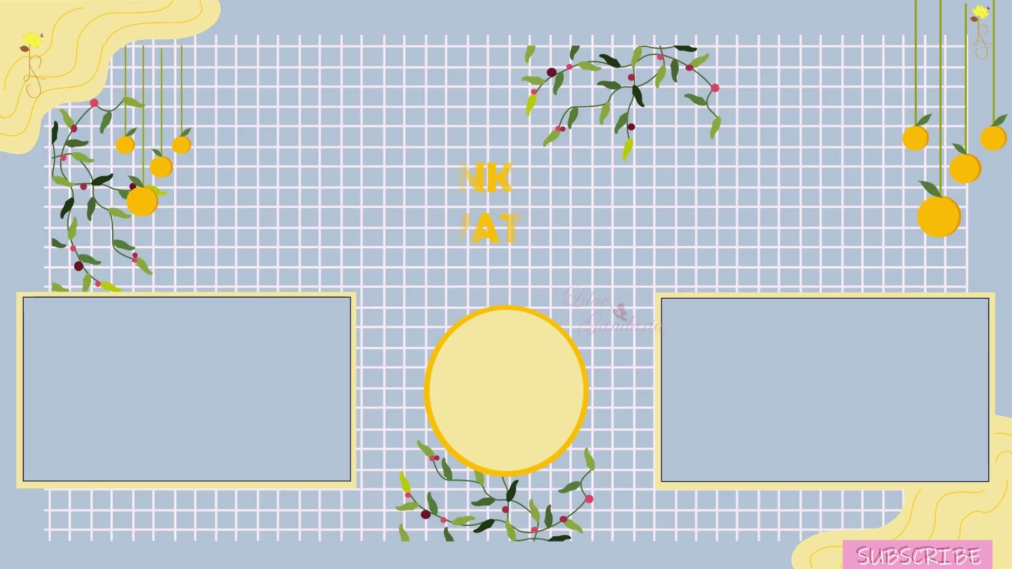